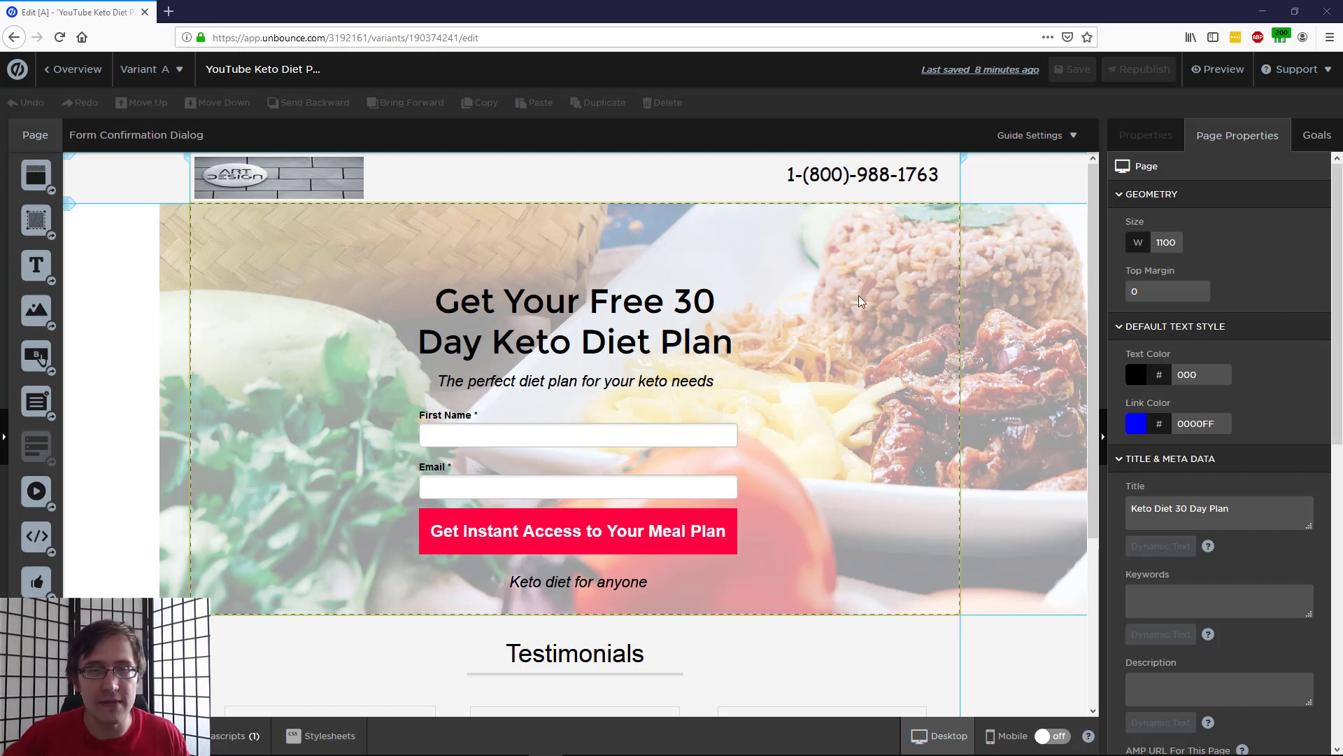
- Preview the landing page and check its Mobile tab, which shows the page not adapted for phones
scroll(861, 296, "down", 5)
scroll(833, 420, "up", 5)
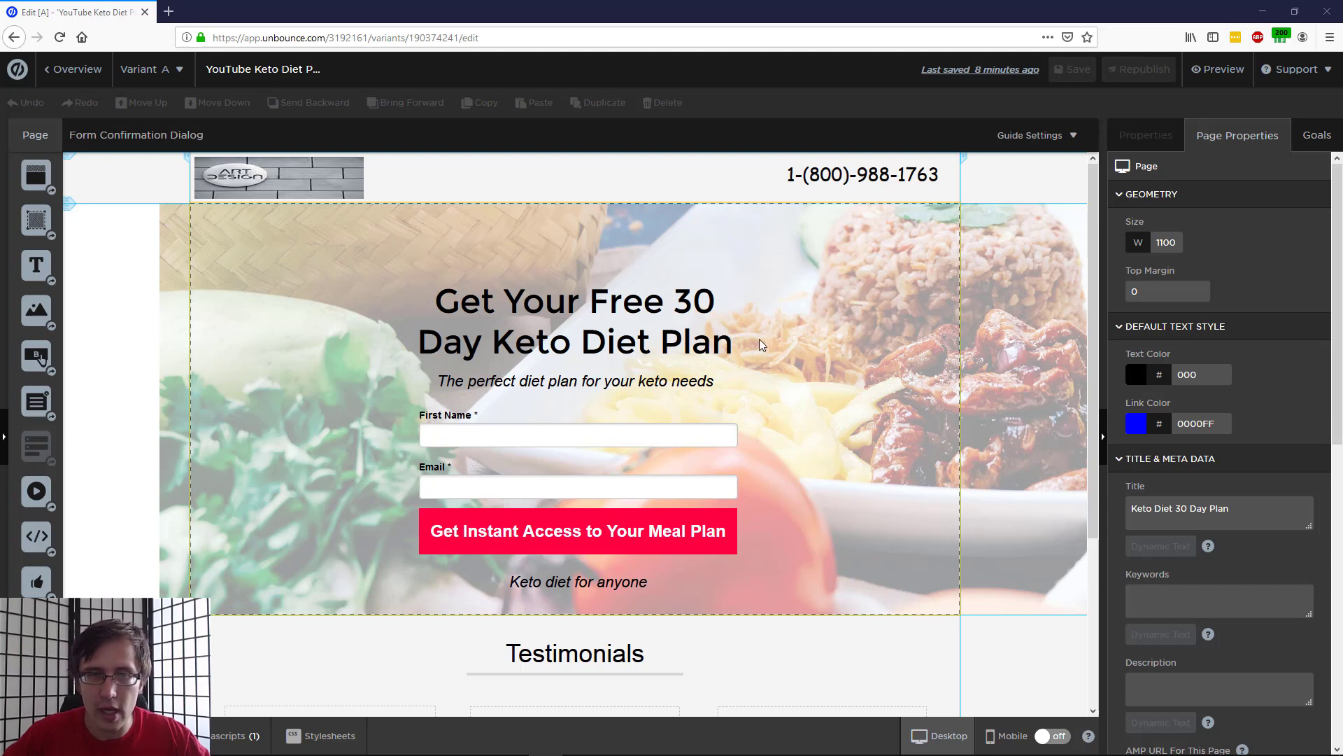
left_click(1224, 72)
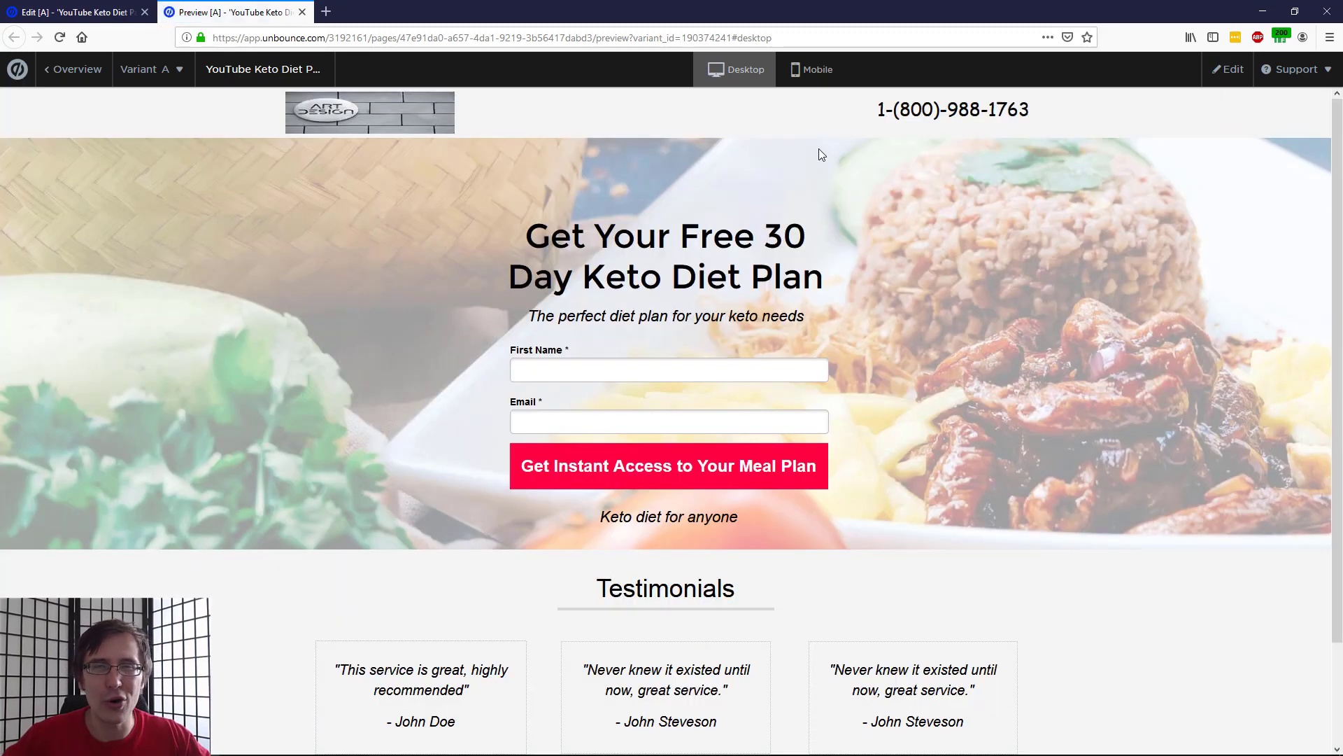
left_click(812, 70)
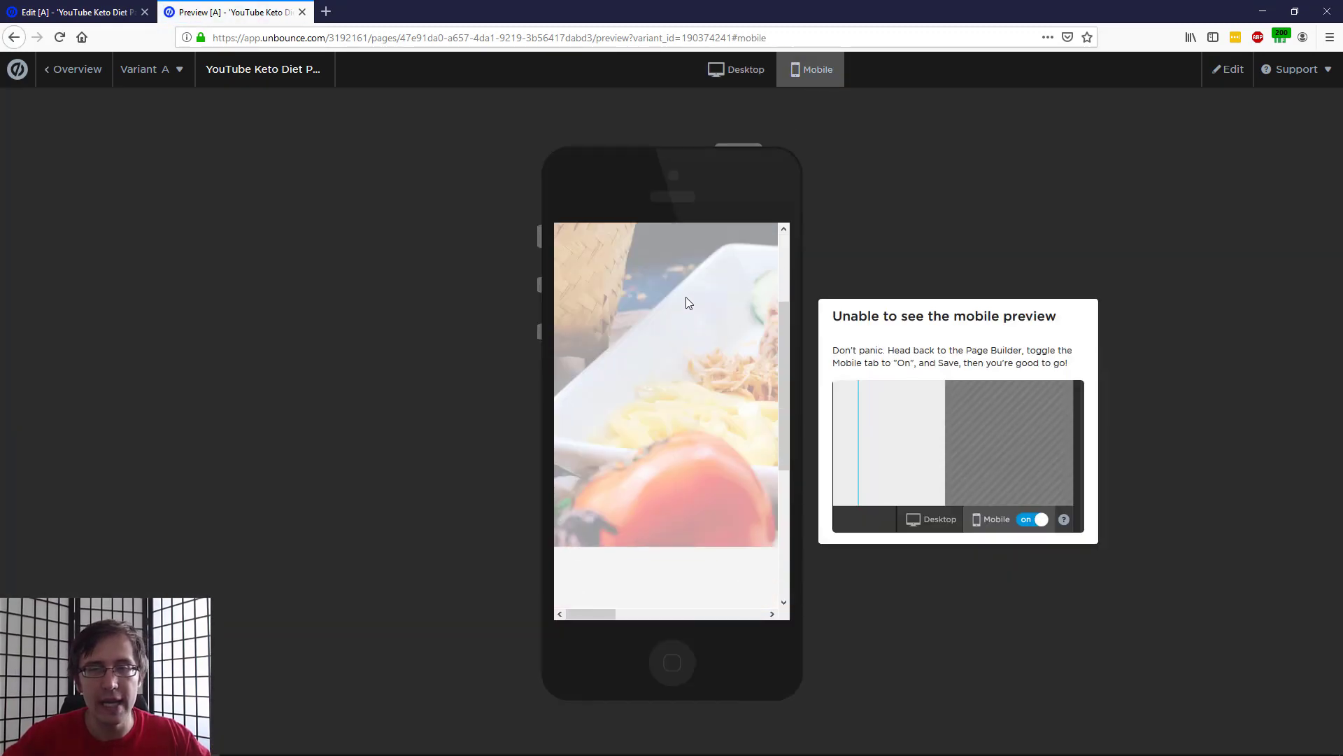
key("ctrl+Page_Up")
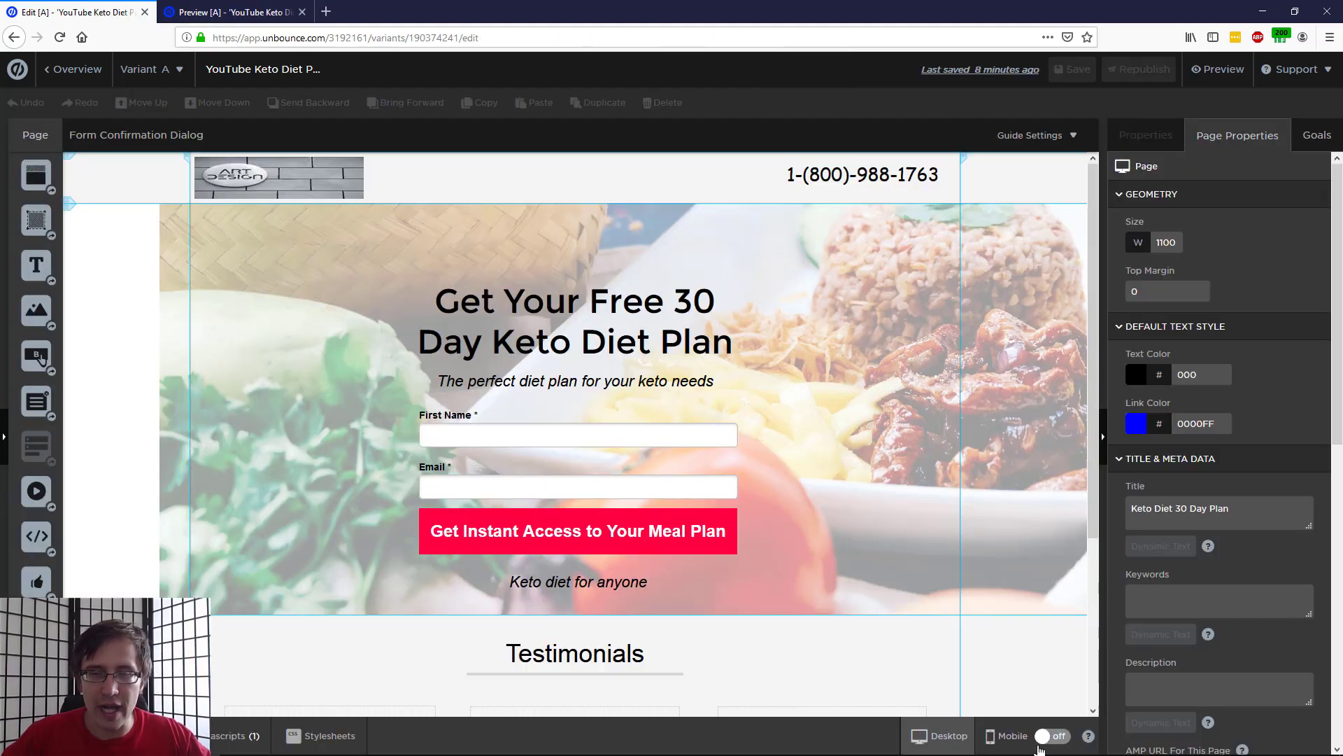
left_click(231, 12)
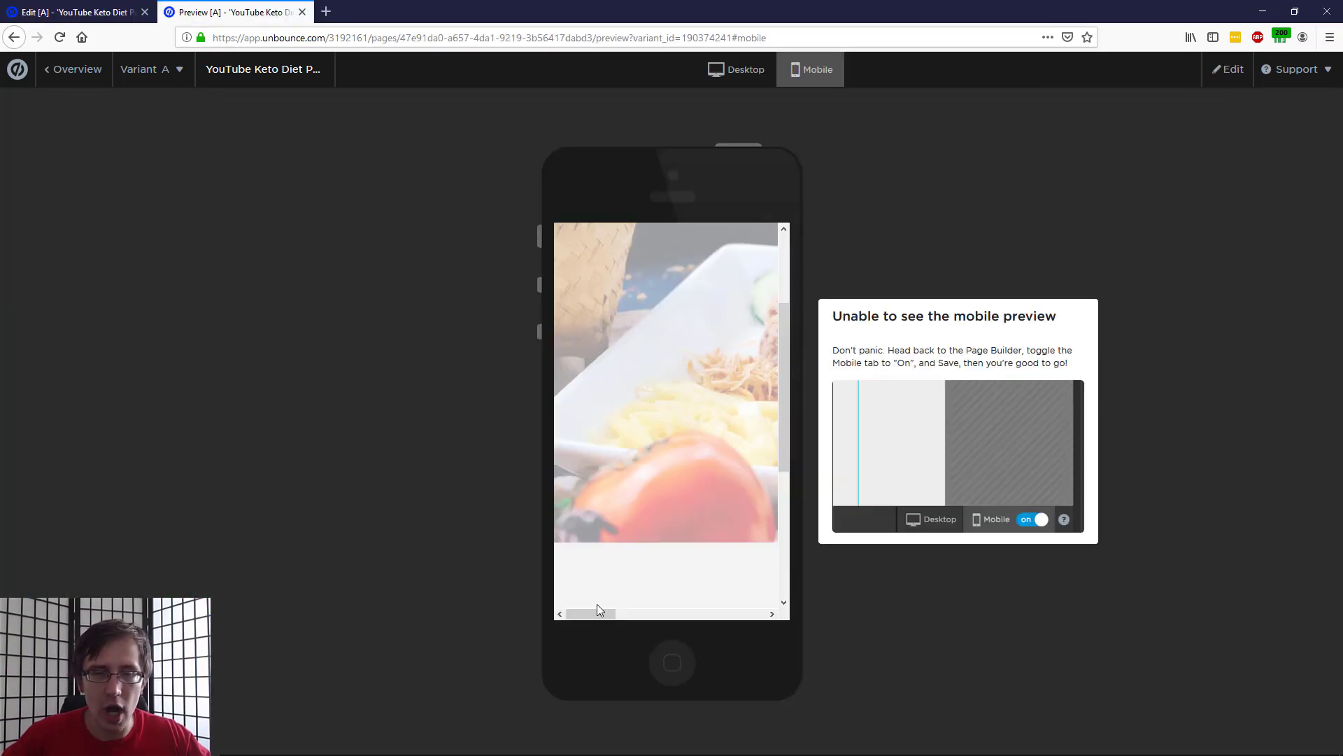
mouse_move(585, 613)
left_mouse_down()
mouse_move(708, 620)
mouse_move(746, 603)
mouse_move(582, 603)
mouse_move(659, 603)
mouse_move(632, 598)
mouse_move(580, 617)
left_mouse_up()
scroll(650, 470, "up", 3)
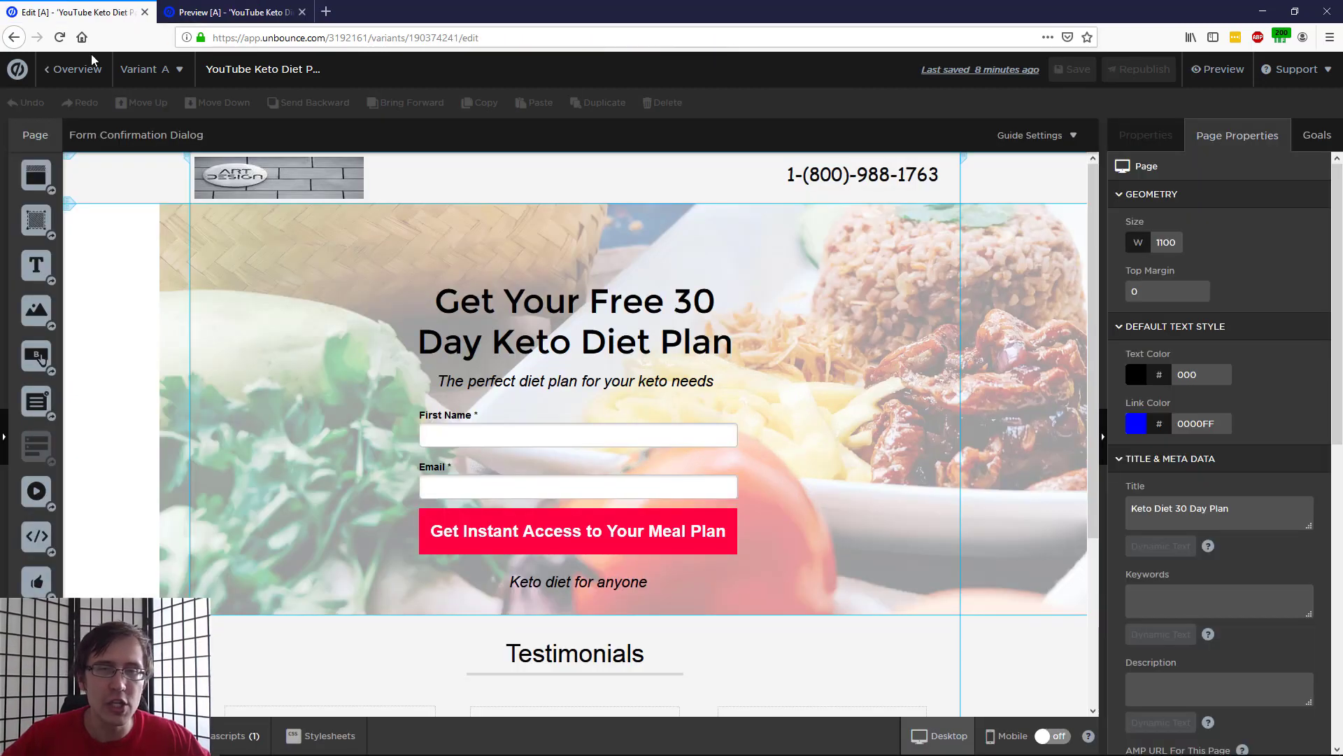
- Back in the editor, switch the Mobile version toggle on and enter the mobile layout
left_click(77, 12)
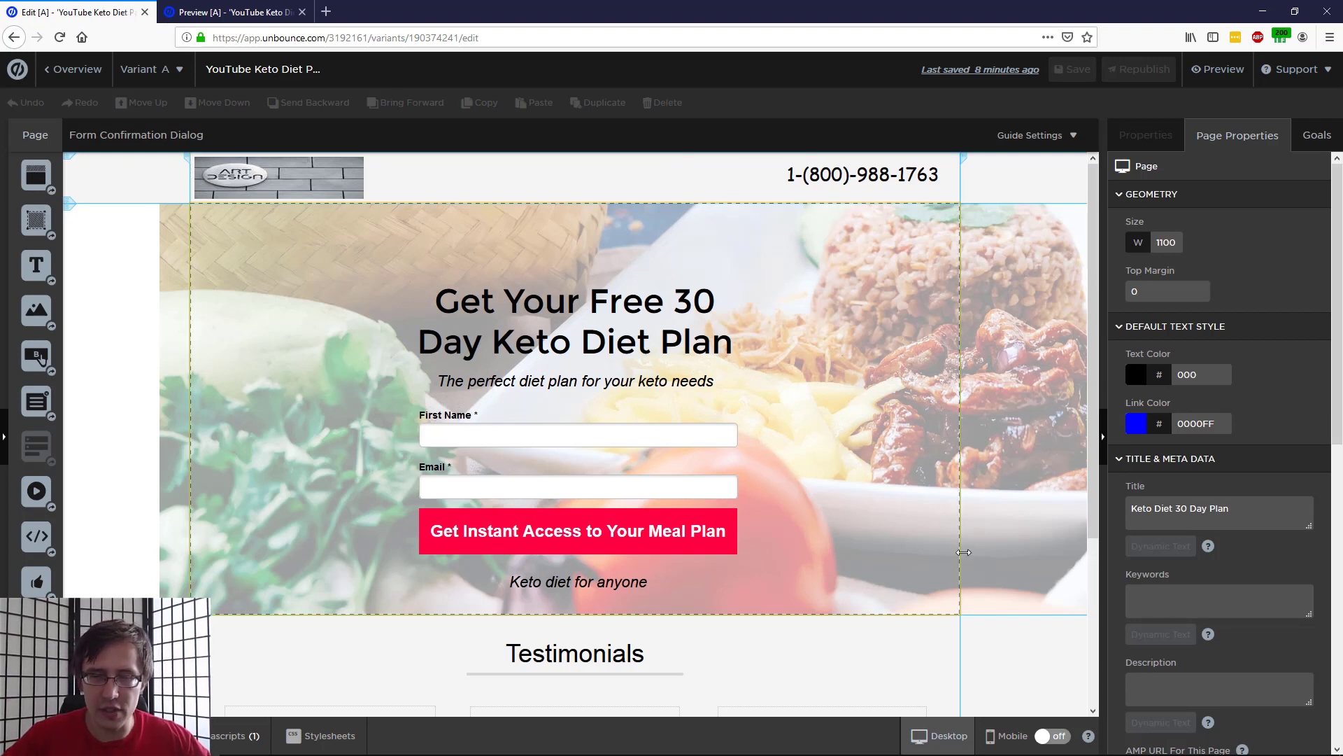
left_click(1056, 742)
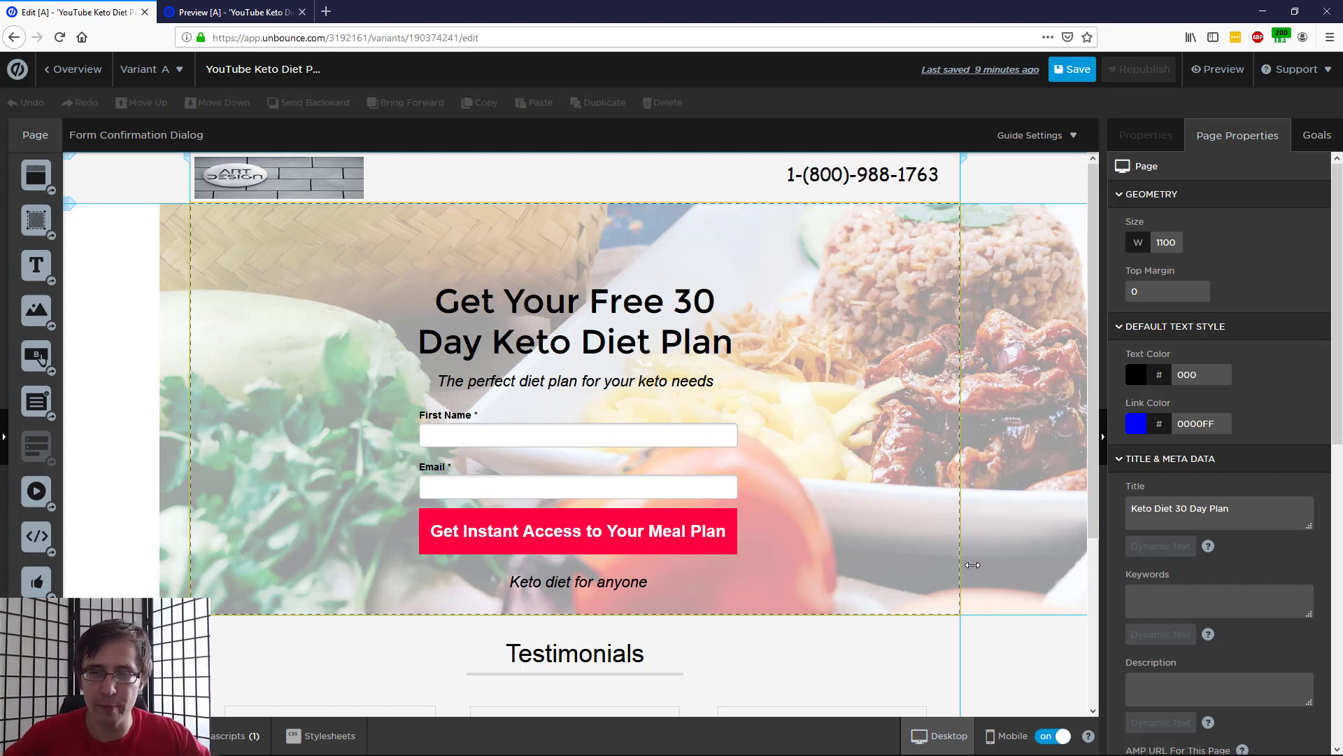
mouse_move(1005, 729)
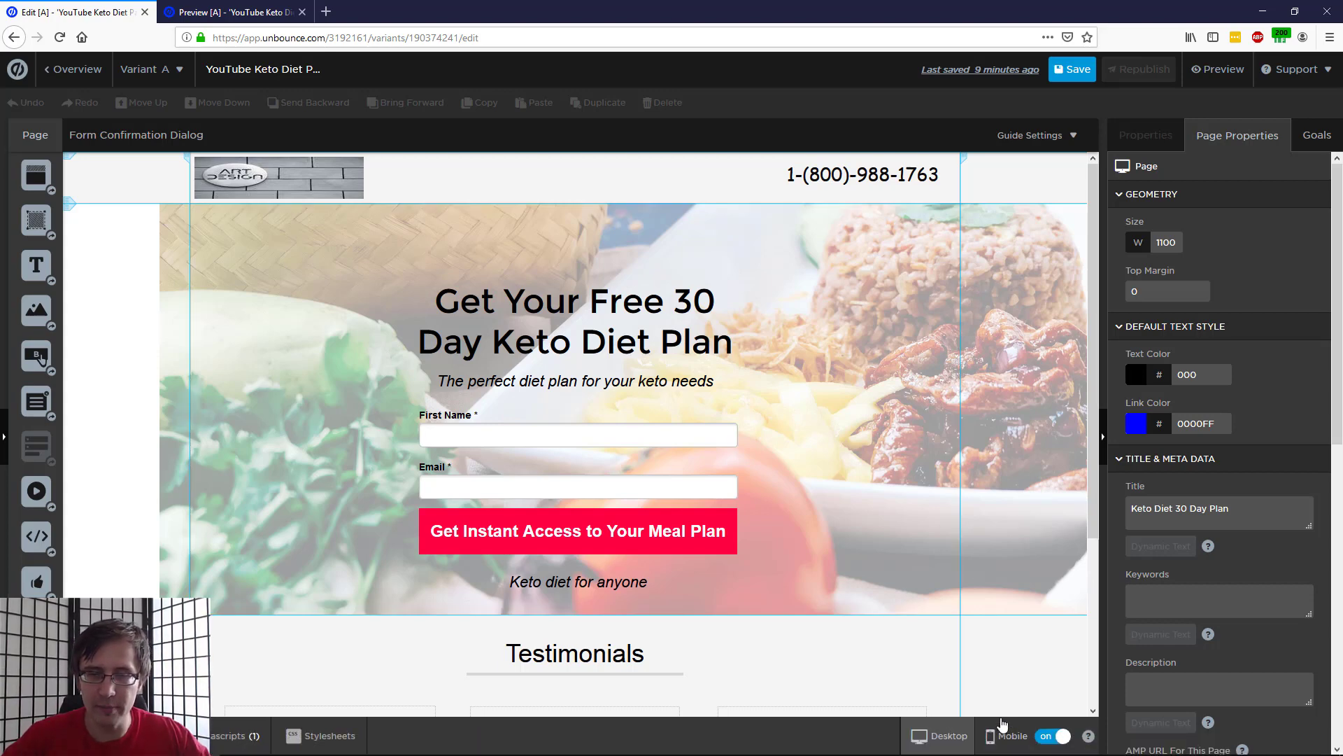
left_click(1007, 734)
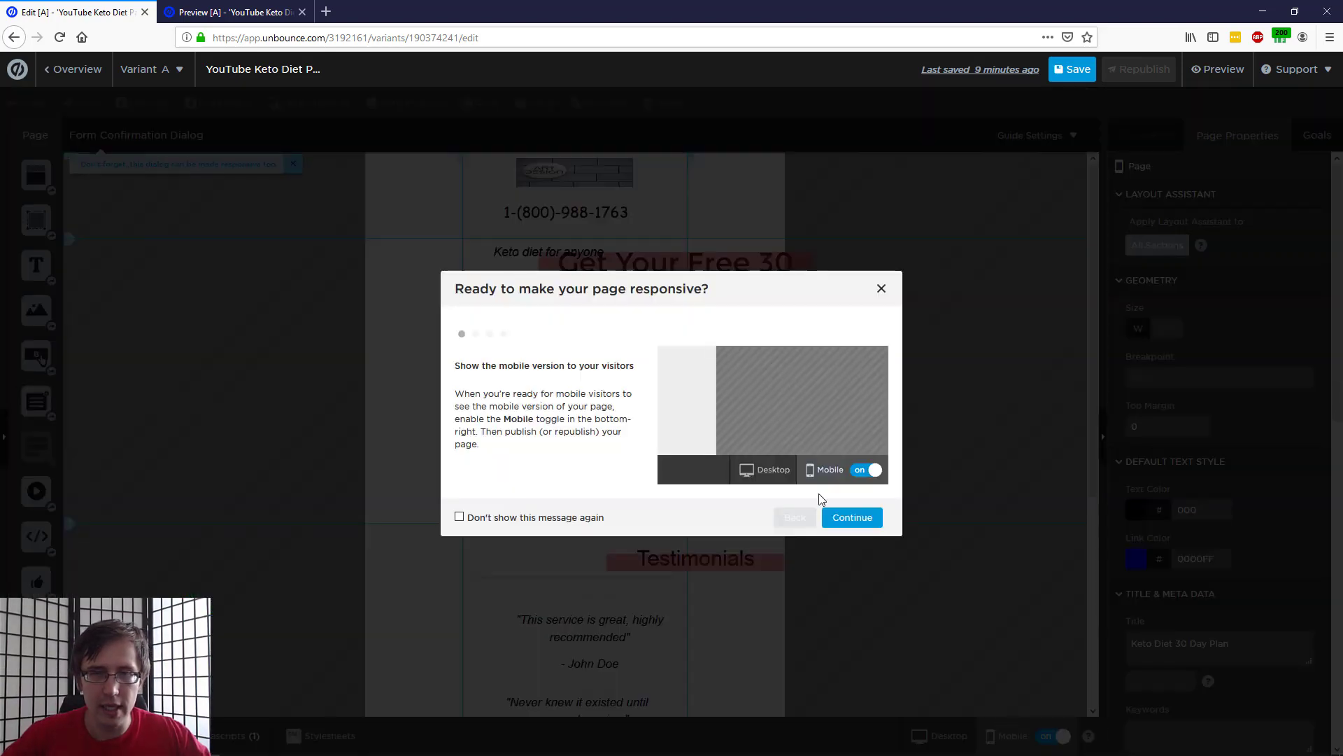
- Dismiss the 'Ready to make your page responsive?' dialog and select the mobile hero section
left_click(883, 289)
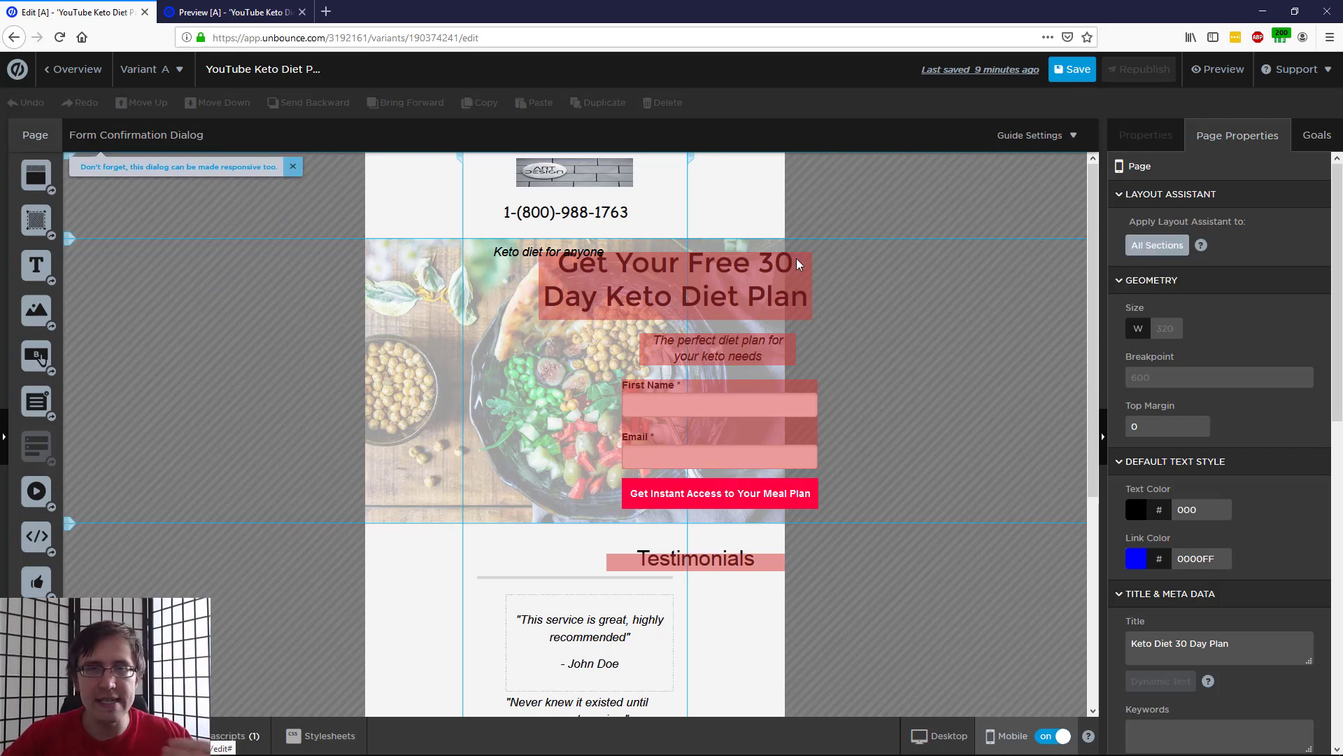
left_click(503, 271)
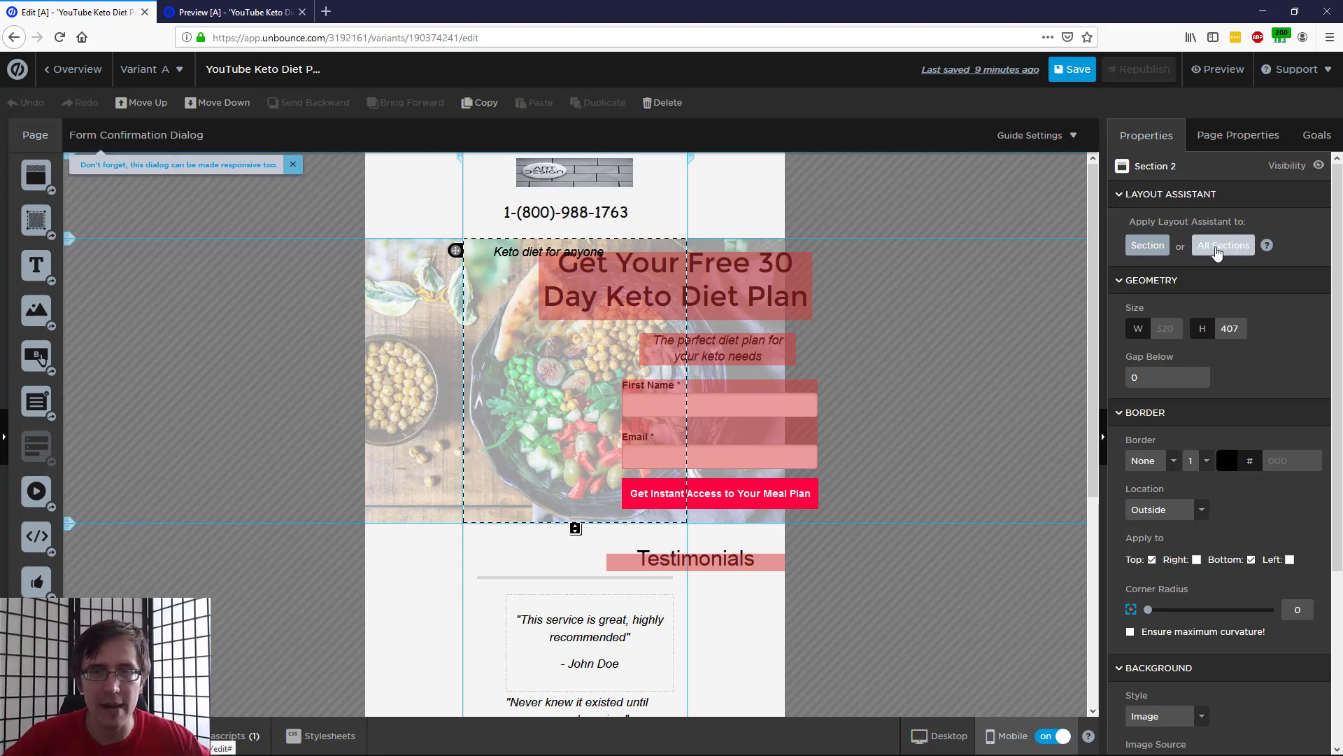
- Run Layout Assistant on All Sections and scroll through the rearranged mobile page
left_click(1217, 250)
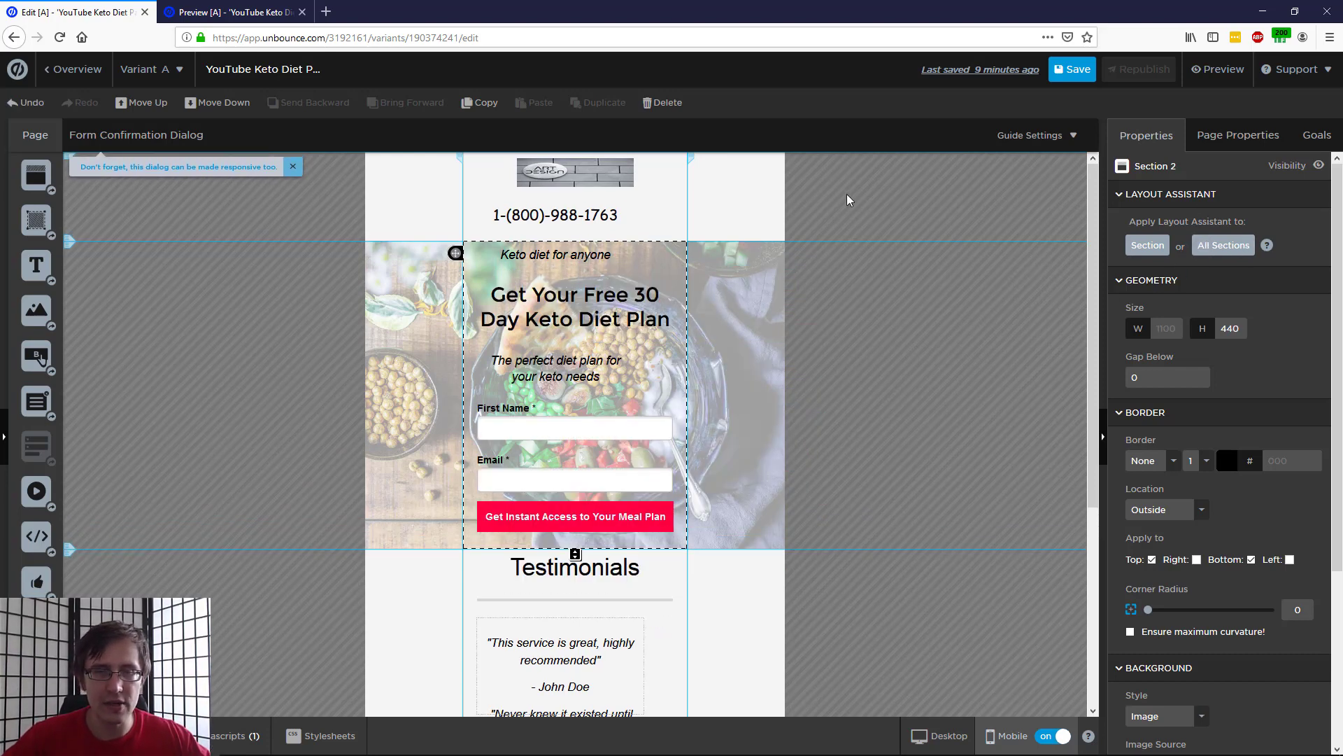
scroll(735, 351, "down", 4)
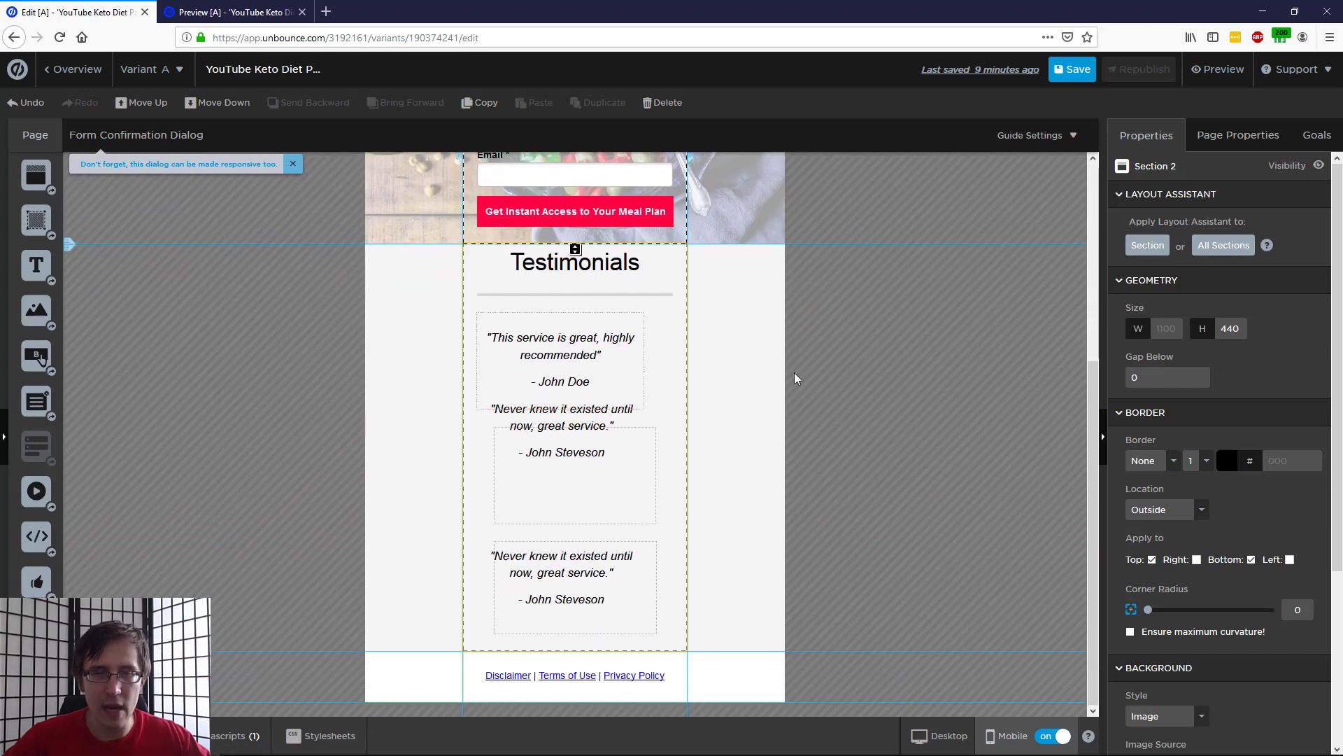
scroll(676, 400, "up", 4)
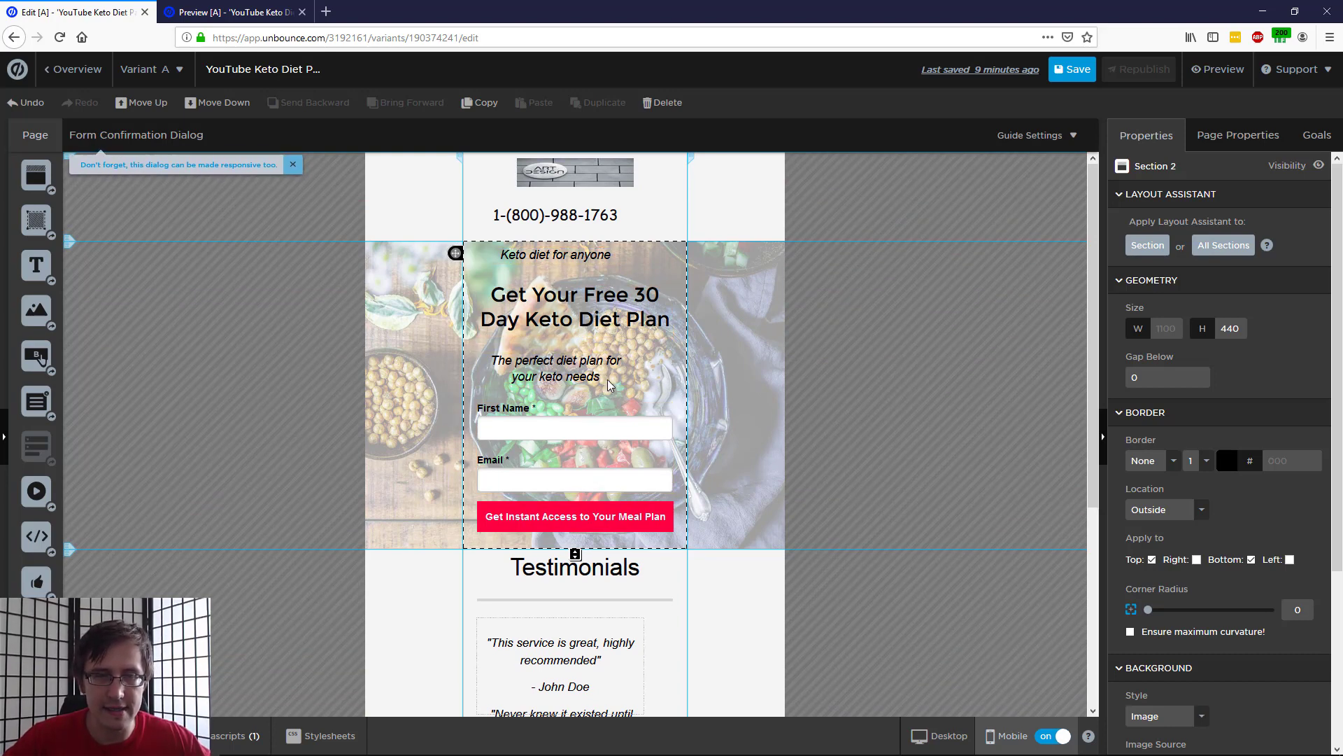
scroll(553, 563, "down", 3)
scroll(538, 539, "down", 2)
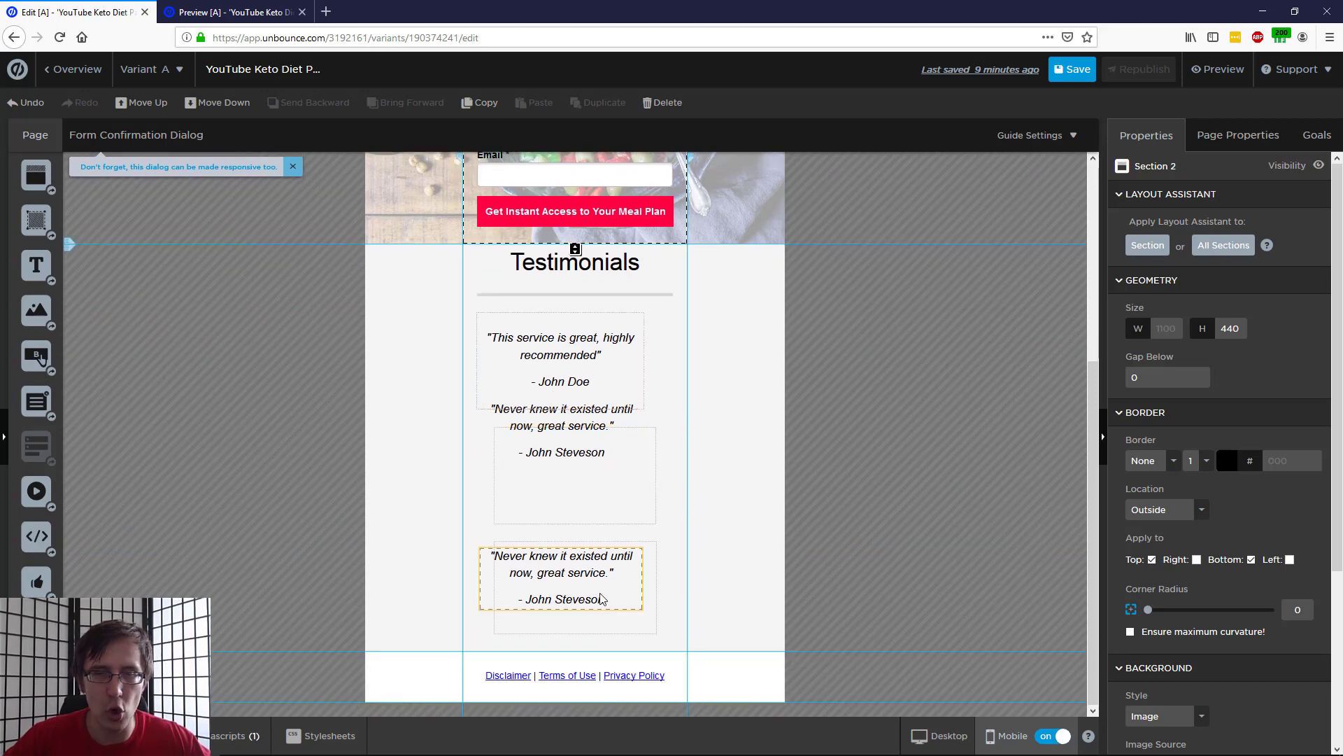
scroll(609, 581, "up", 5)
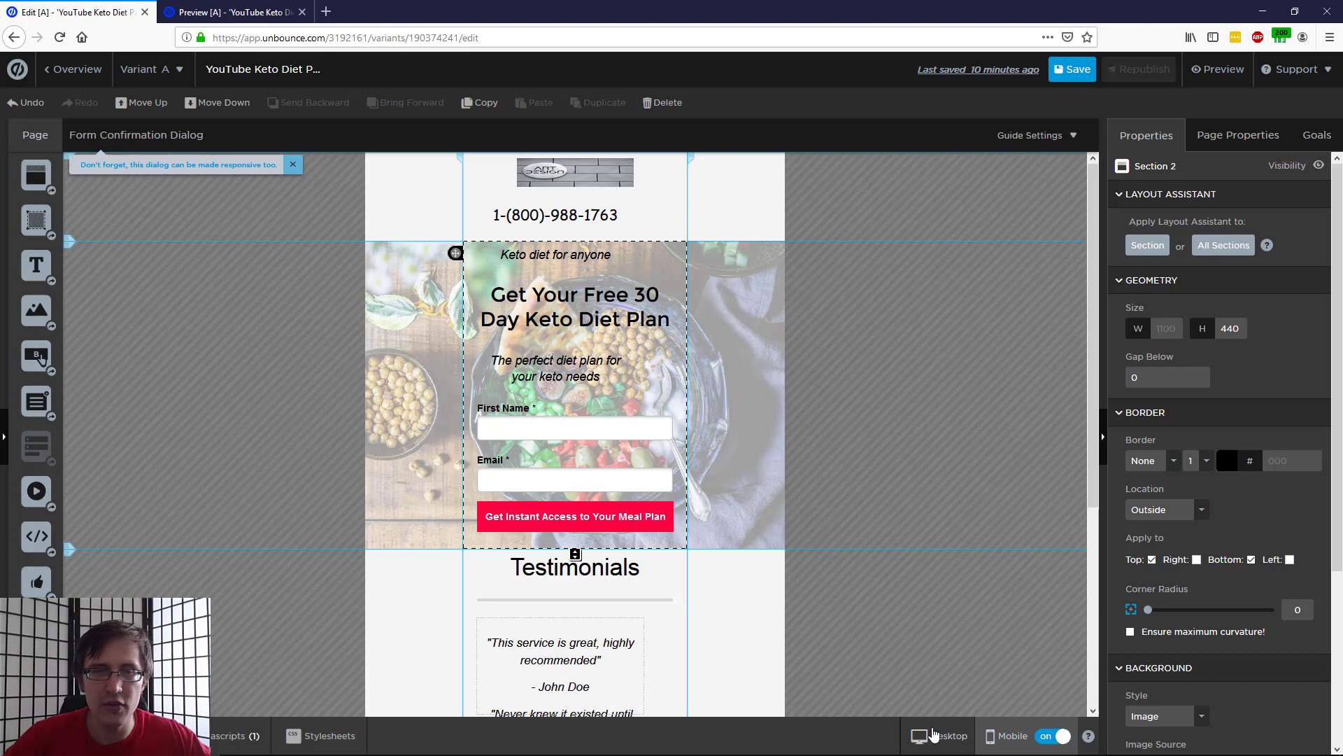
- Compare the desktop and mobile layouts, then drag the mobile hero section's bottom edge down to make it taller
left_click(932, 732)
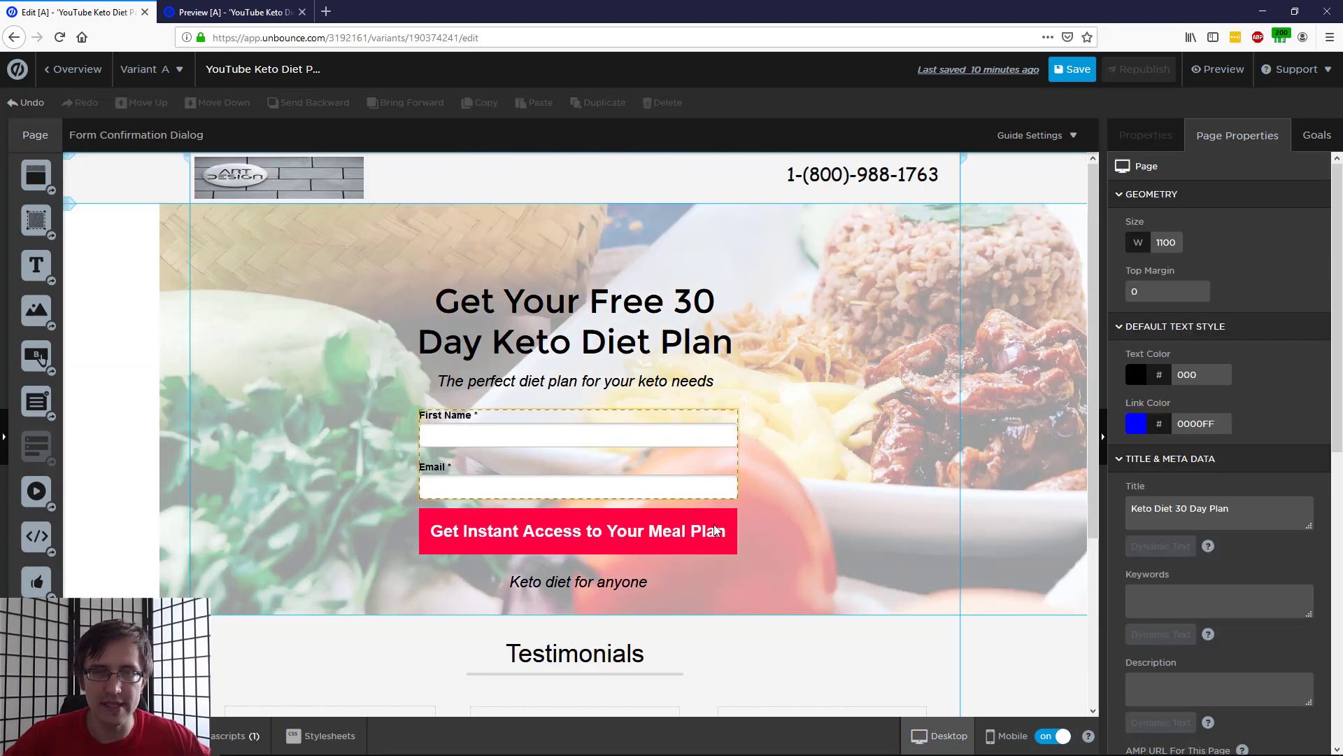
left_click(1007, 736)
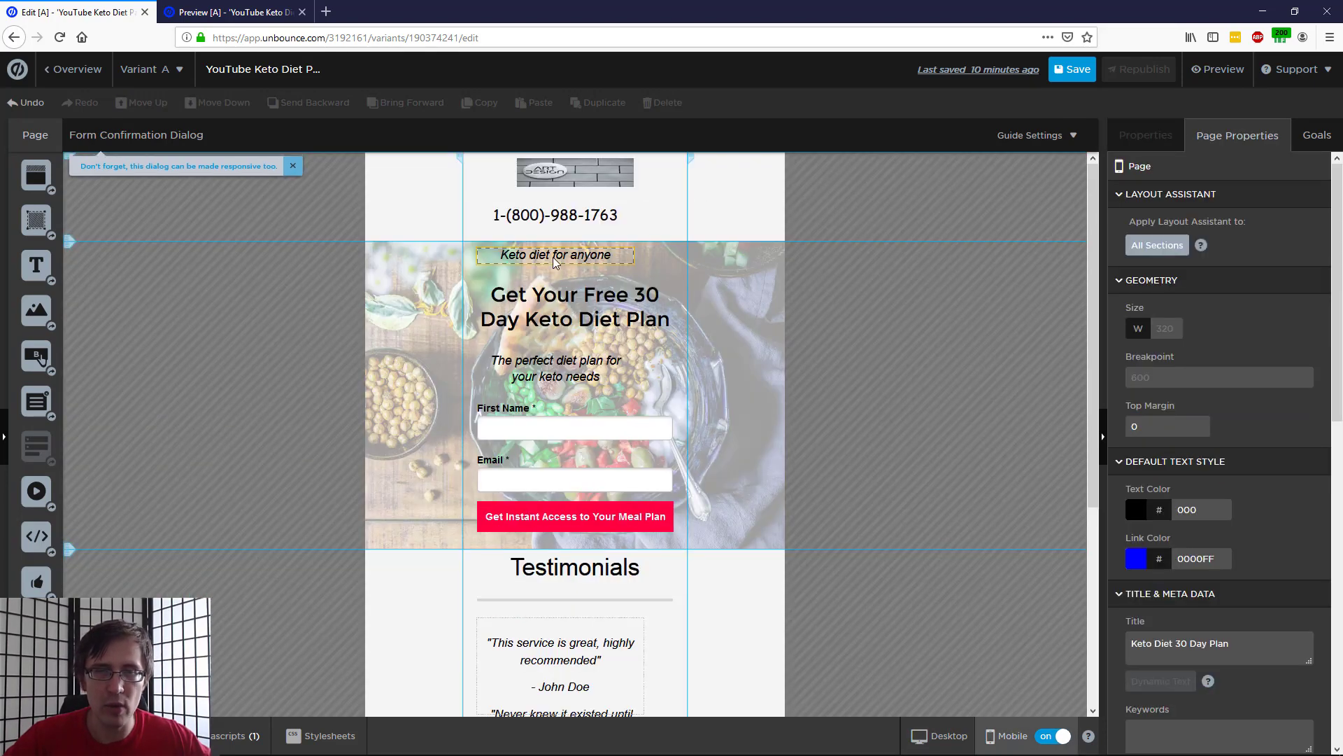
left_click(937, 735)
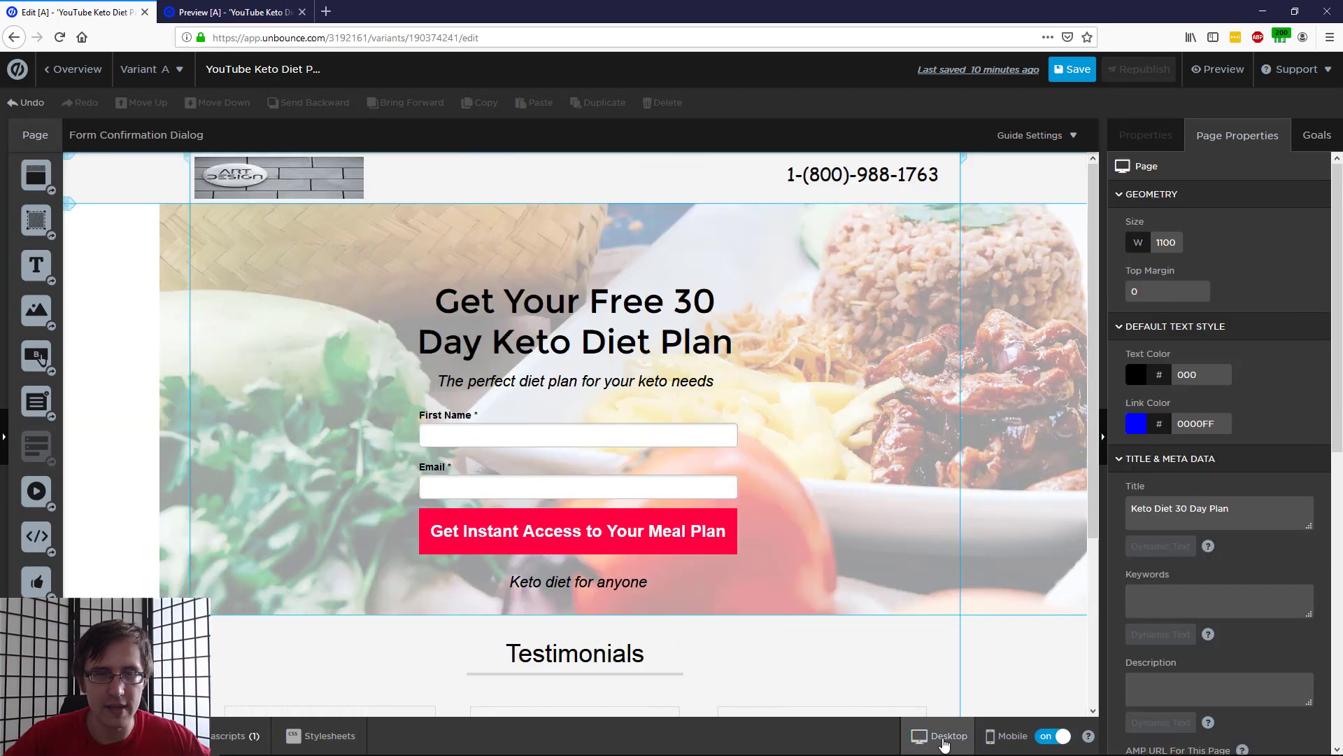
left_click(1008, 738)
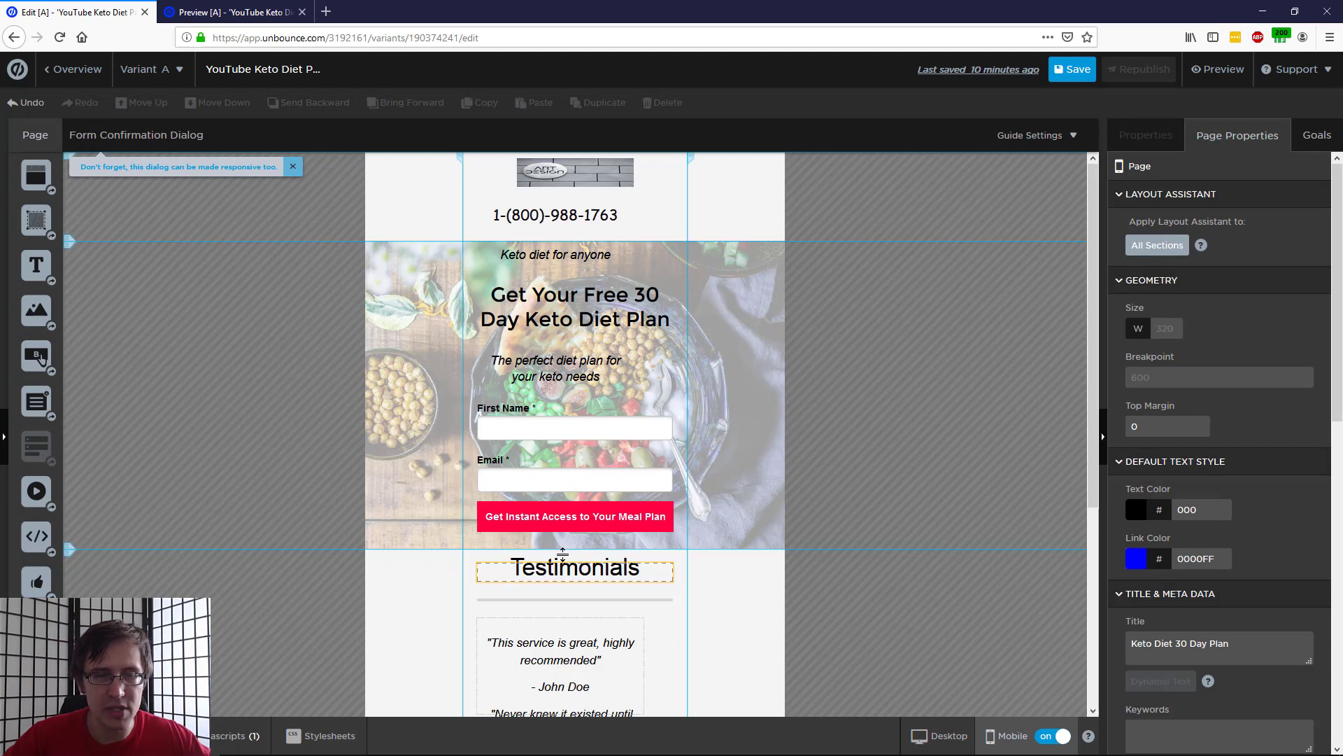
left_click_drag(579, 549, 580, 575)
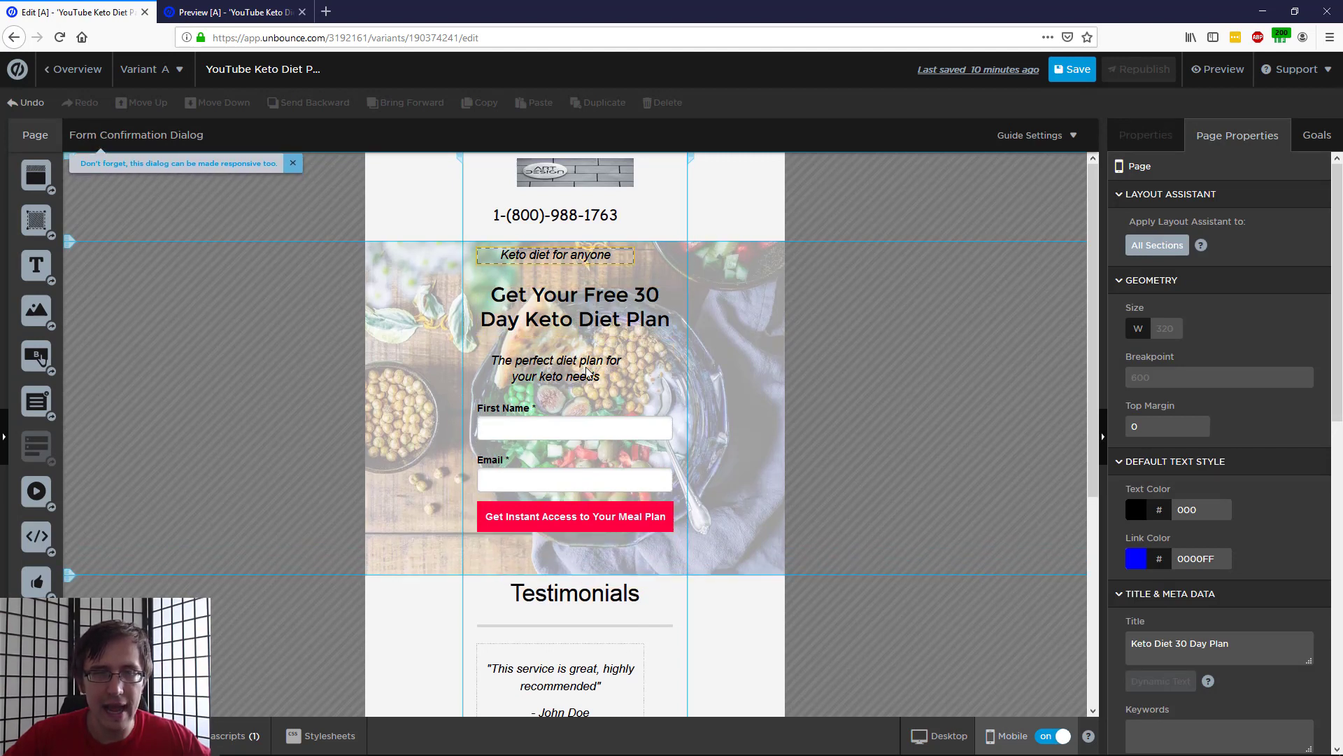
- Drag the 'Keto diet for anyone' tagline down below the signup button, checking the desktop layout
left_click_drag(576, 264, 598, 556)
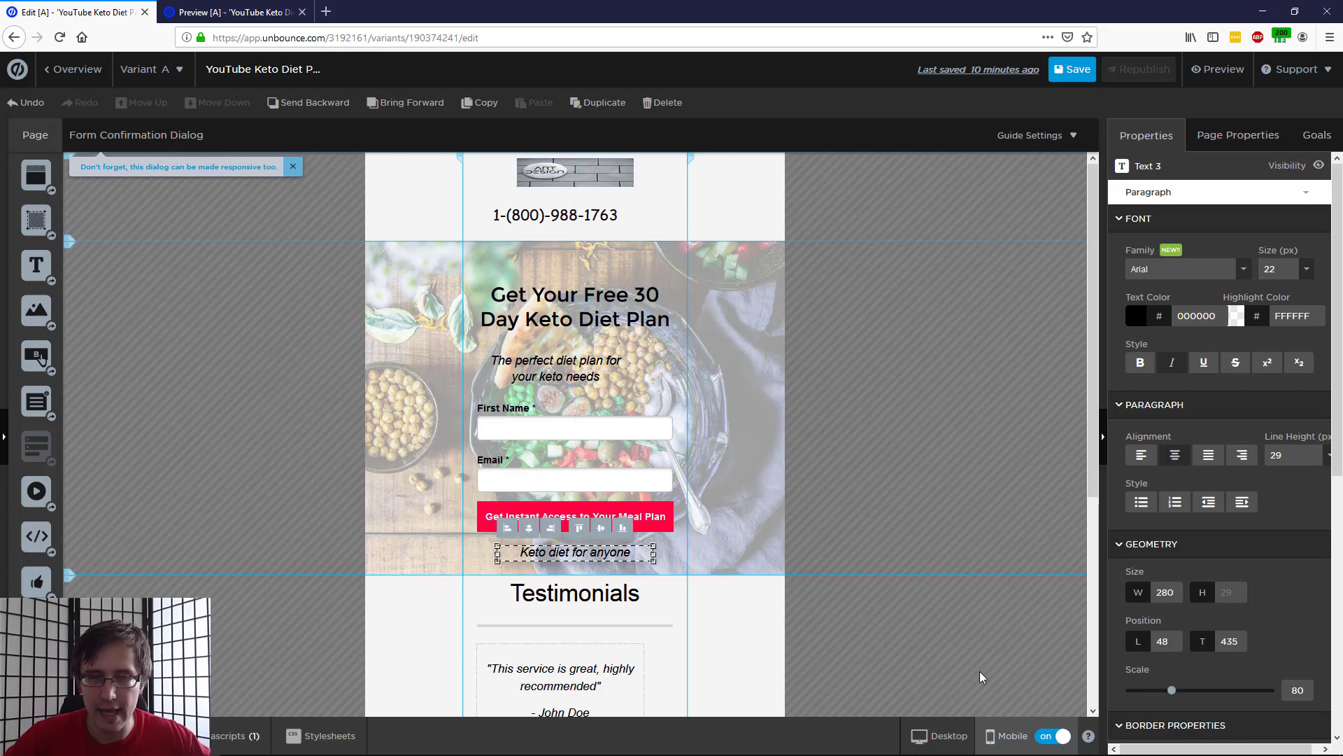
left_click(931, 733)
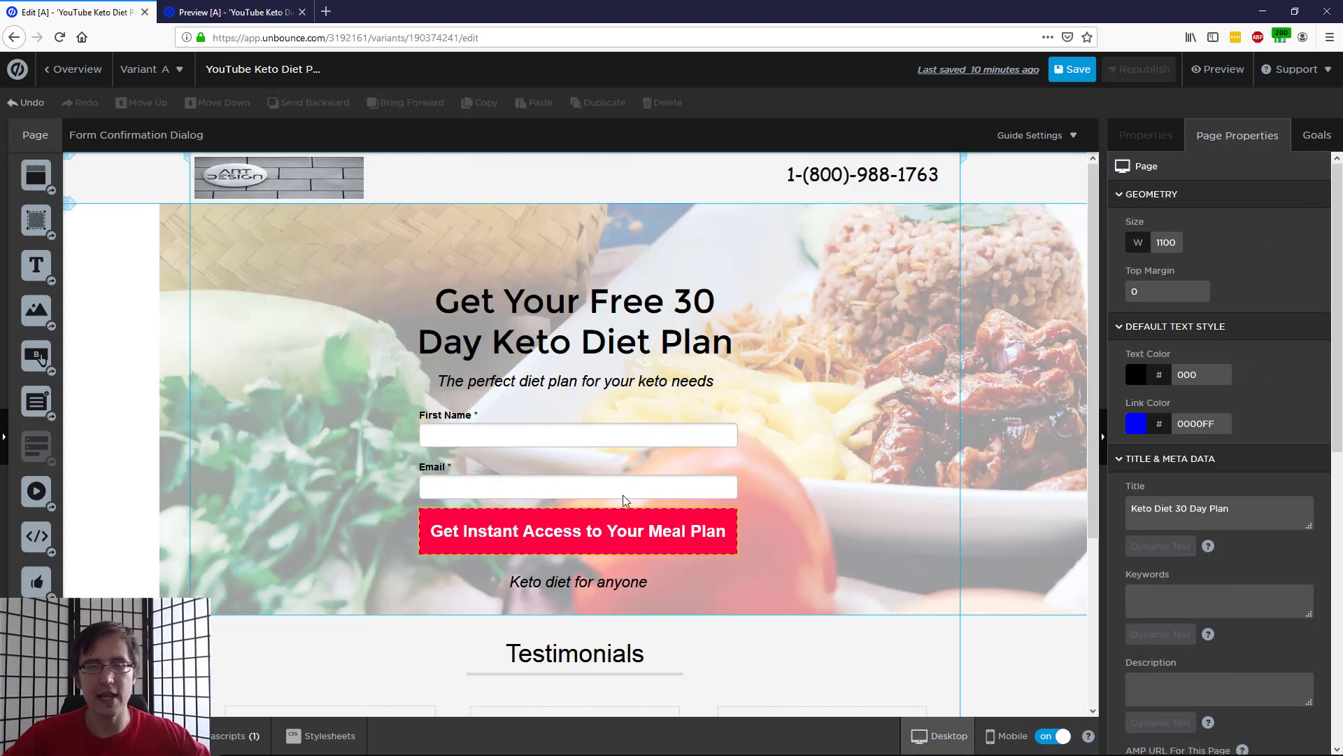
left_click(1007, 735)
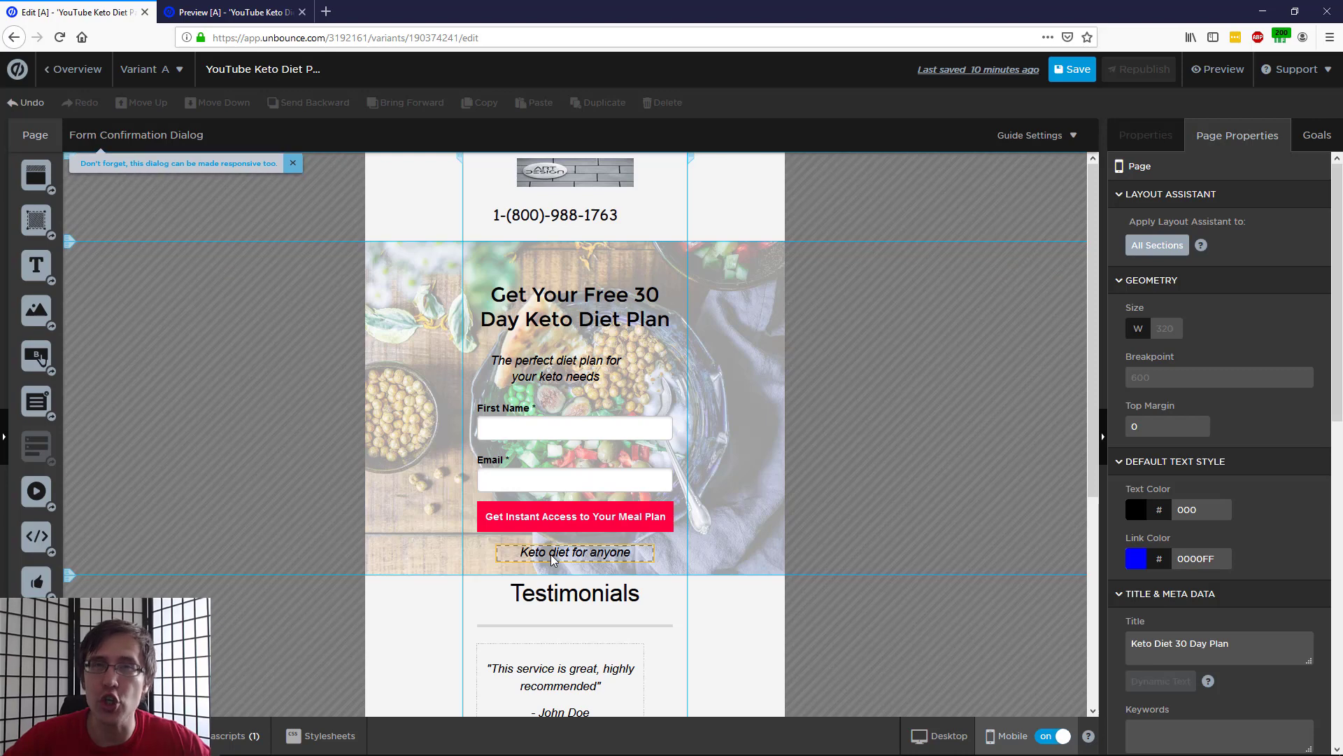
left_click_drag(554, 558, 562, 629)
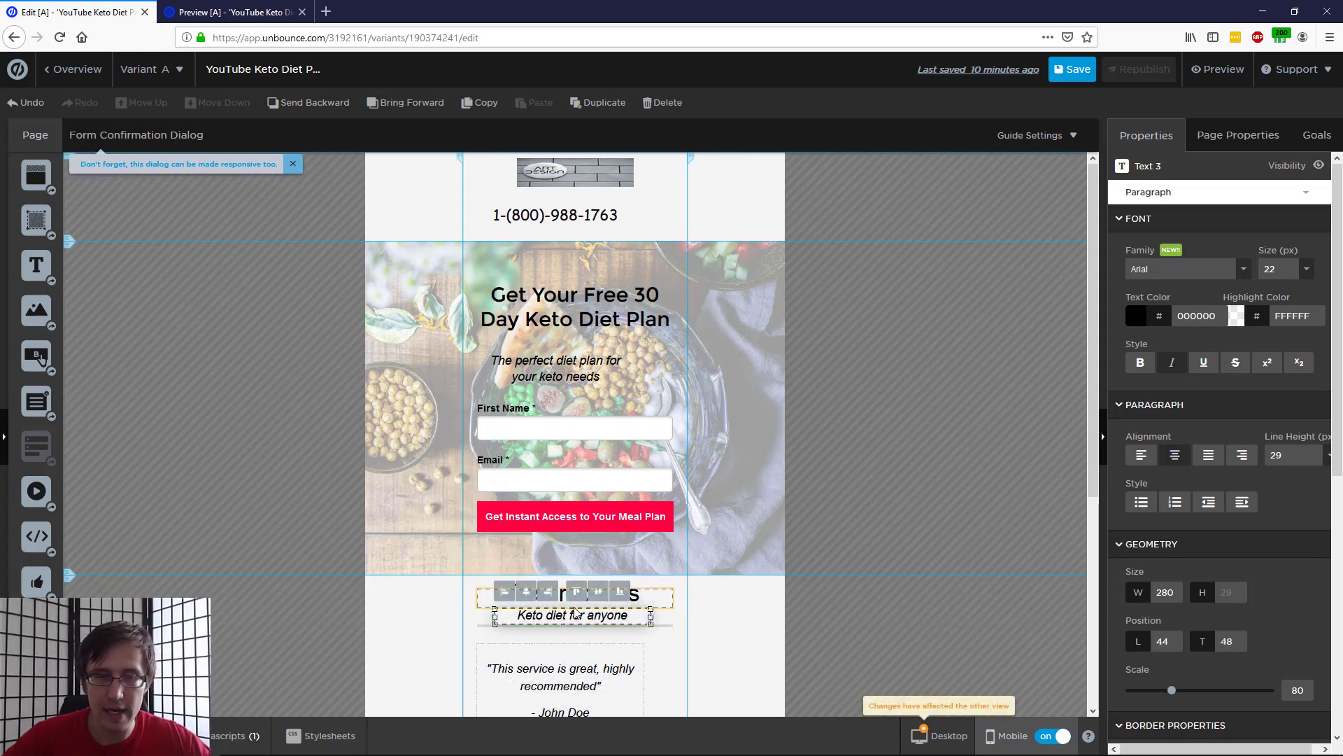
- Check the desktop layout, then drag the tagline around in mobile, ending on the Testimonials heading
left_click(938, 738)
scroll(792, 661, "down", 4)
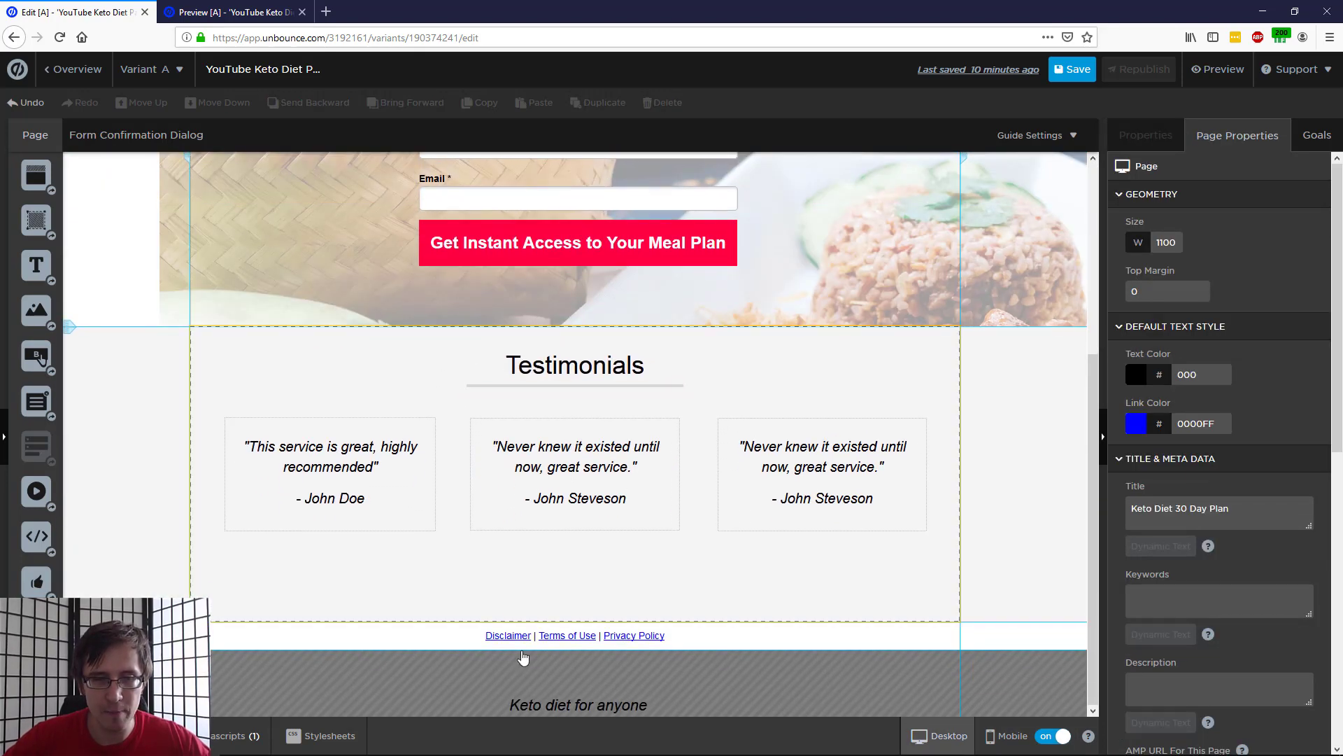
left_click(1005, 729)
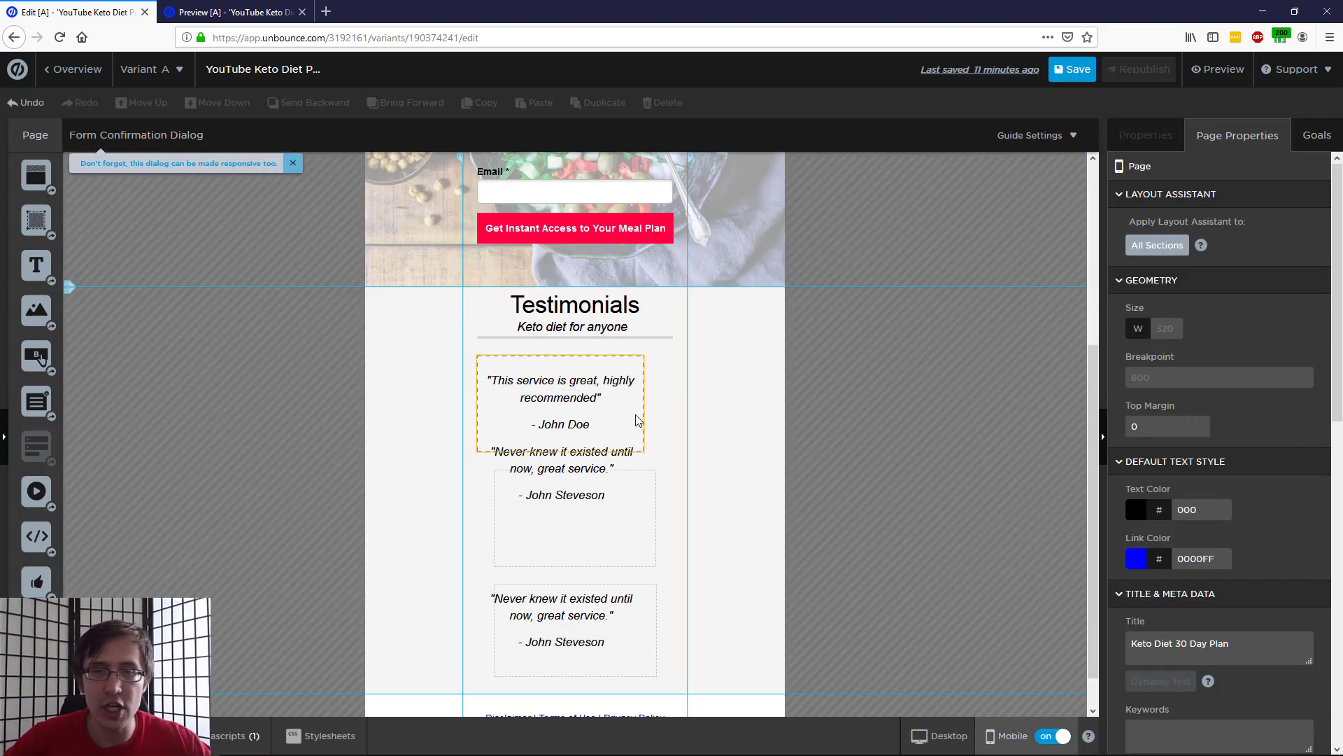
scroll(638, 420, "up", 2)
left_click_drag(566, 441, 558, 391)
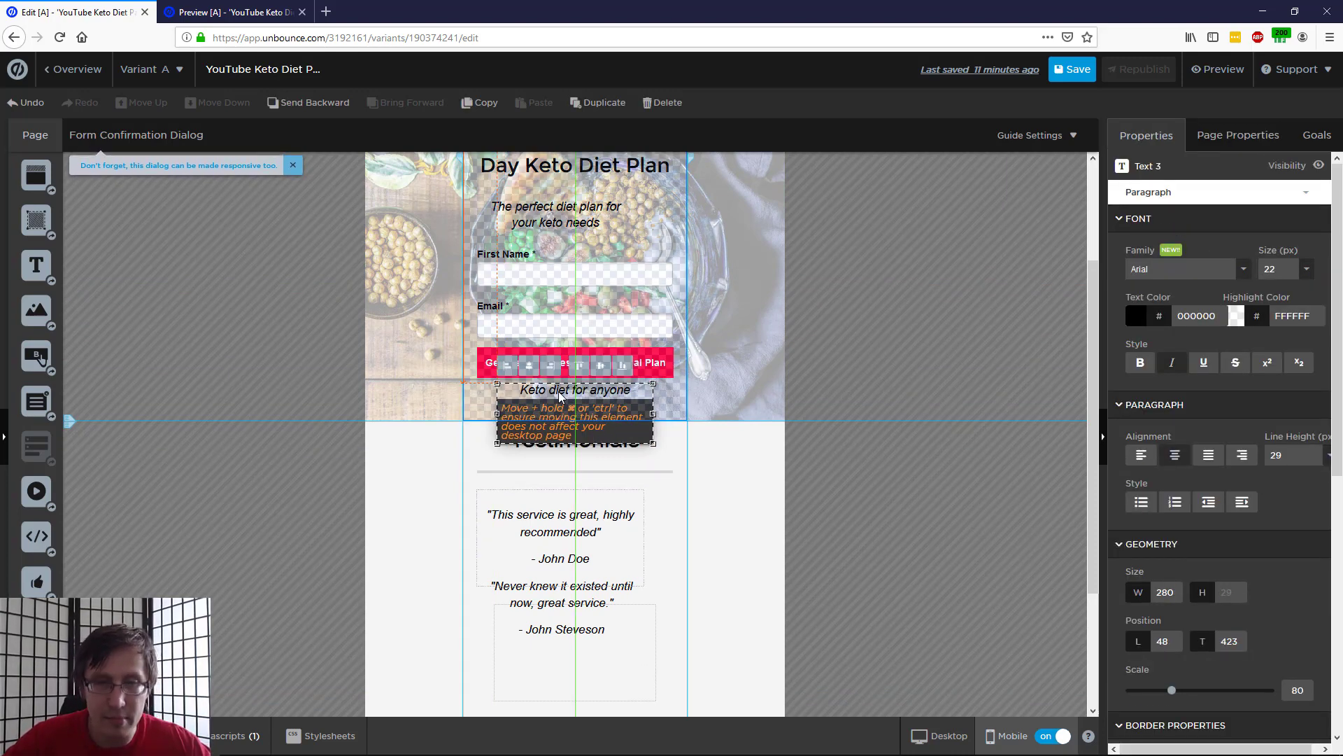
left_click_drag(558, 392, 550, 390)
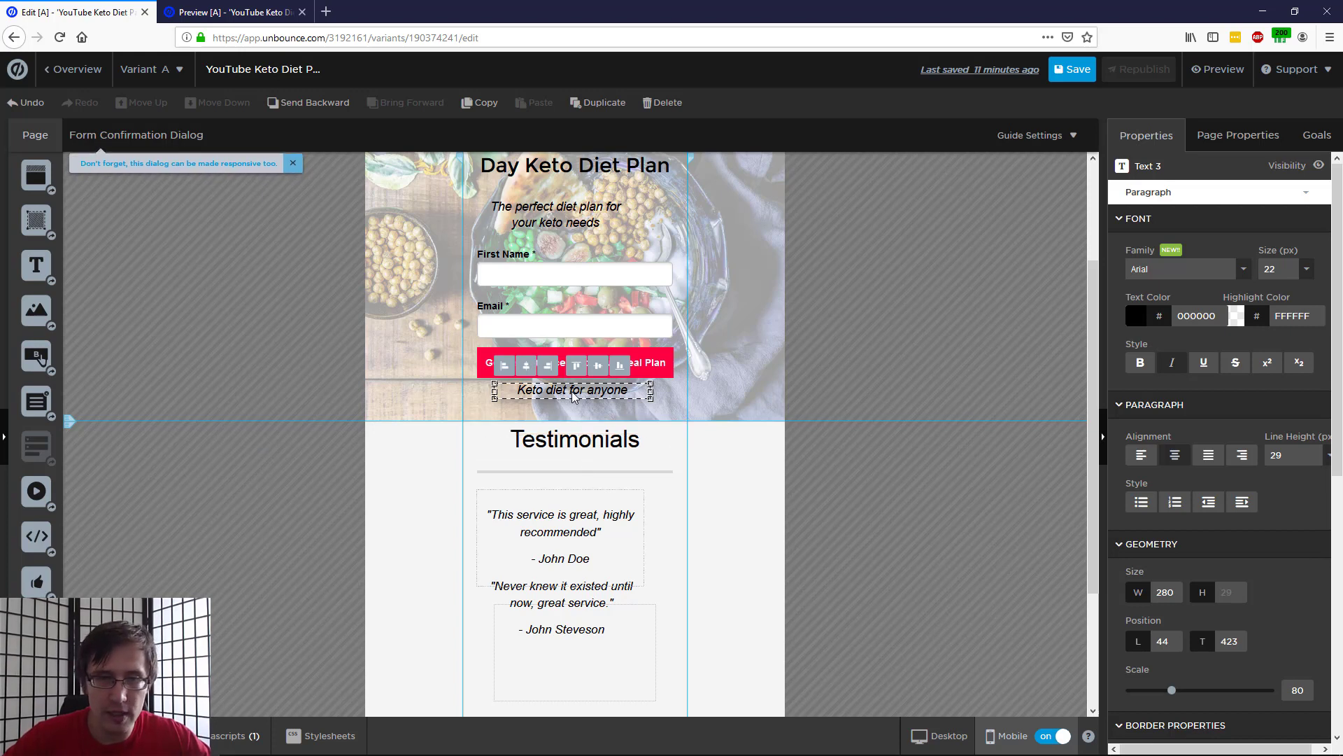
left_click_drag(572, 396, 581, 461)
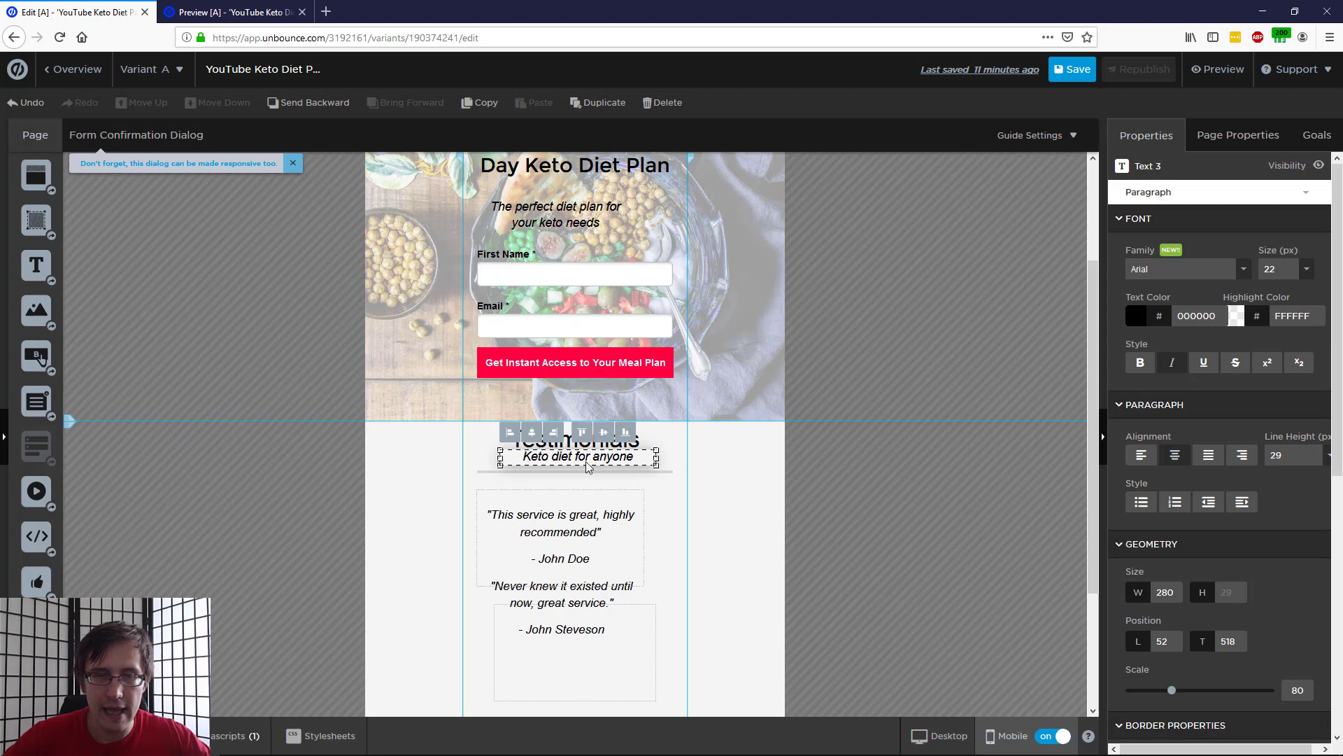
- After a desktop check, drag the tagline up in two moves to just under the meal plan button
left_click(938, 733)
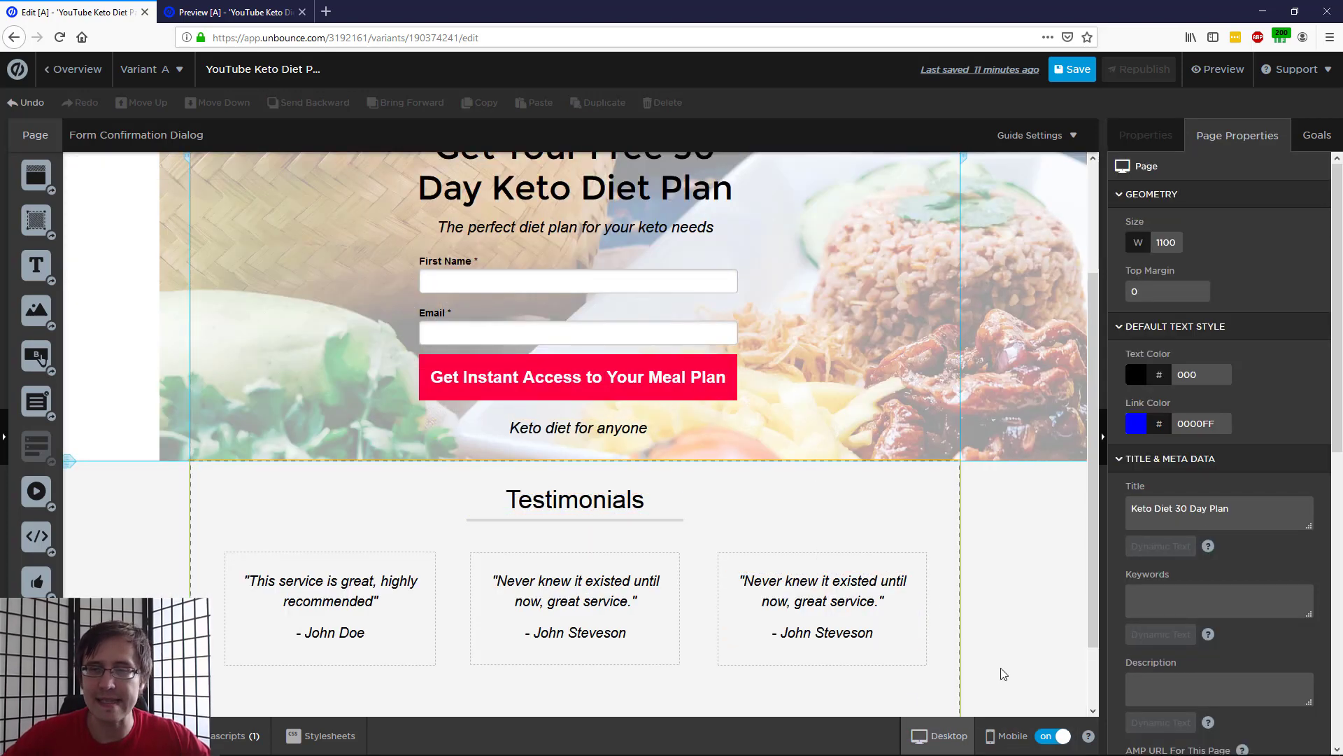
left_click(1007, 735)
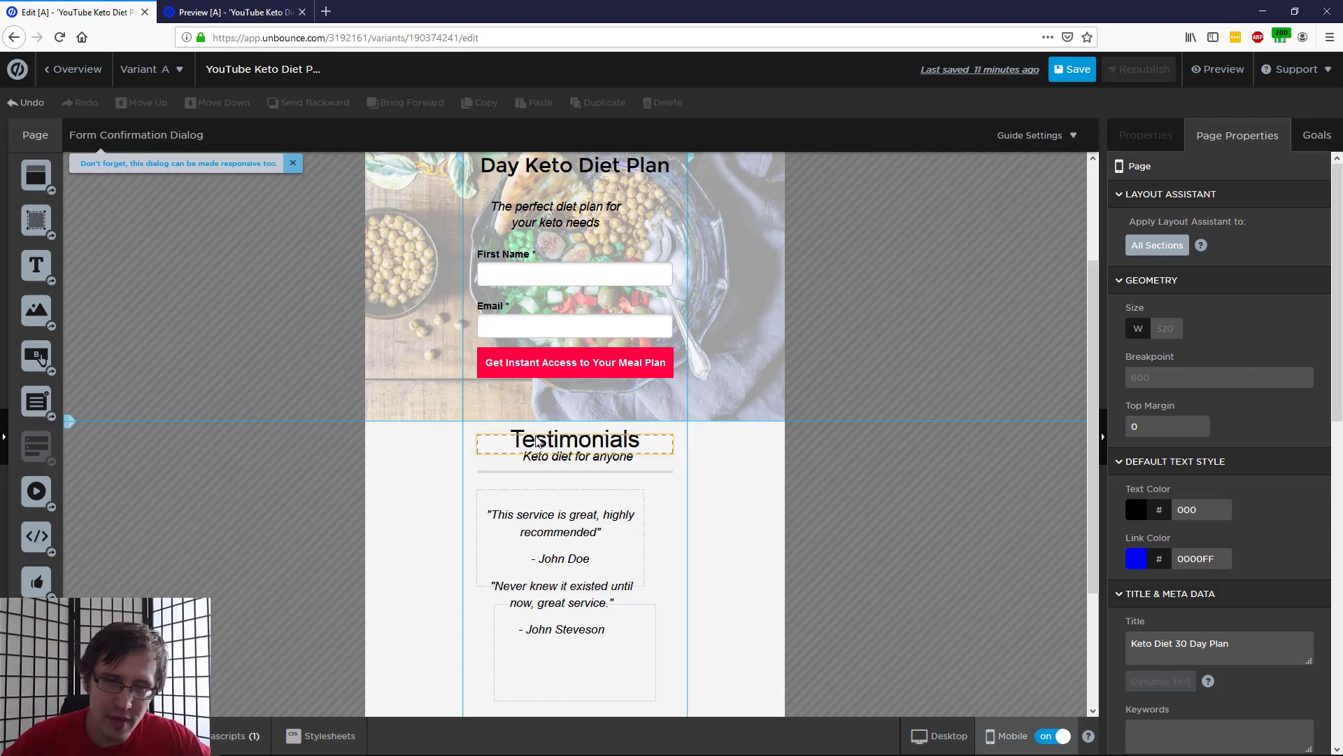
left_click_drag(591, 460, 580, 434)
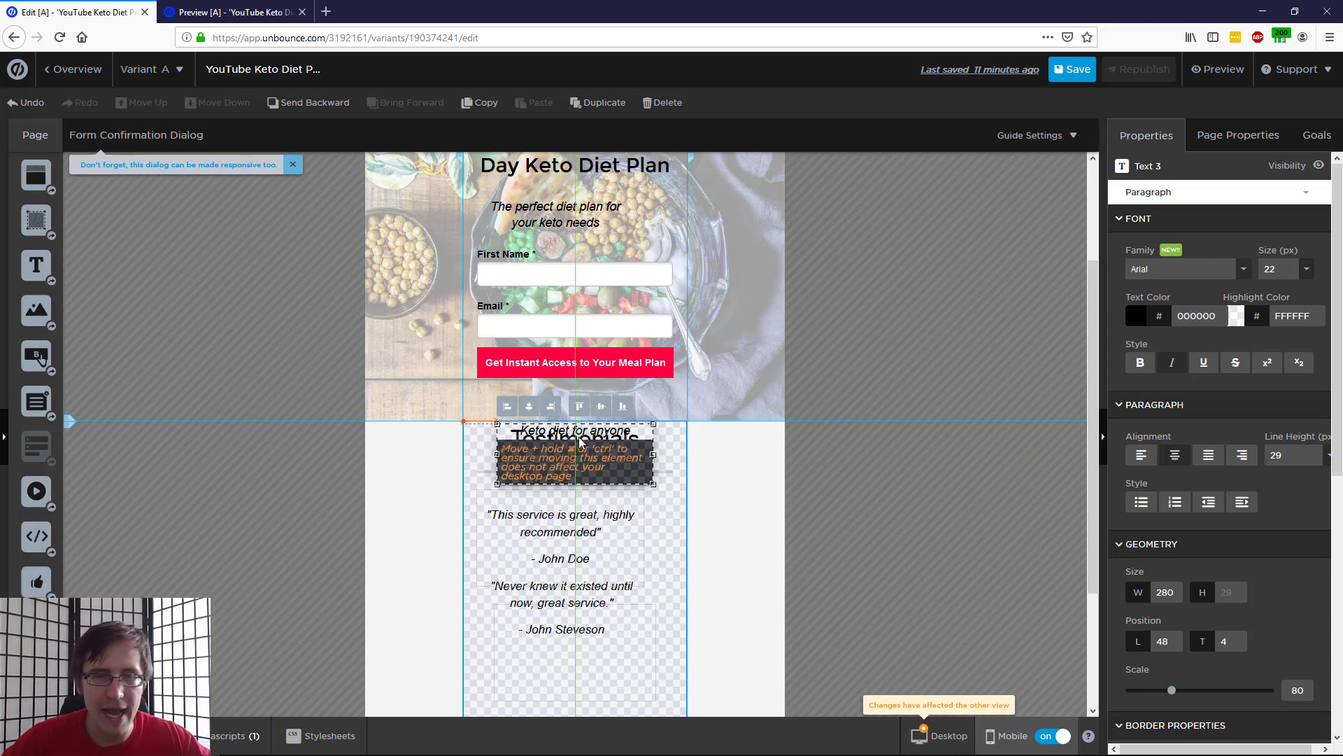
left_click_drag(580, 435, 580, 406)
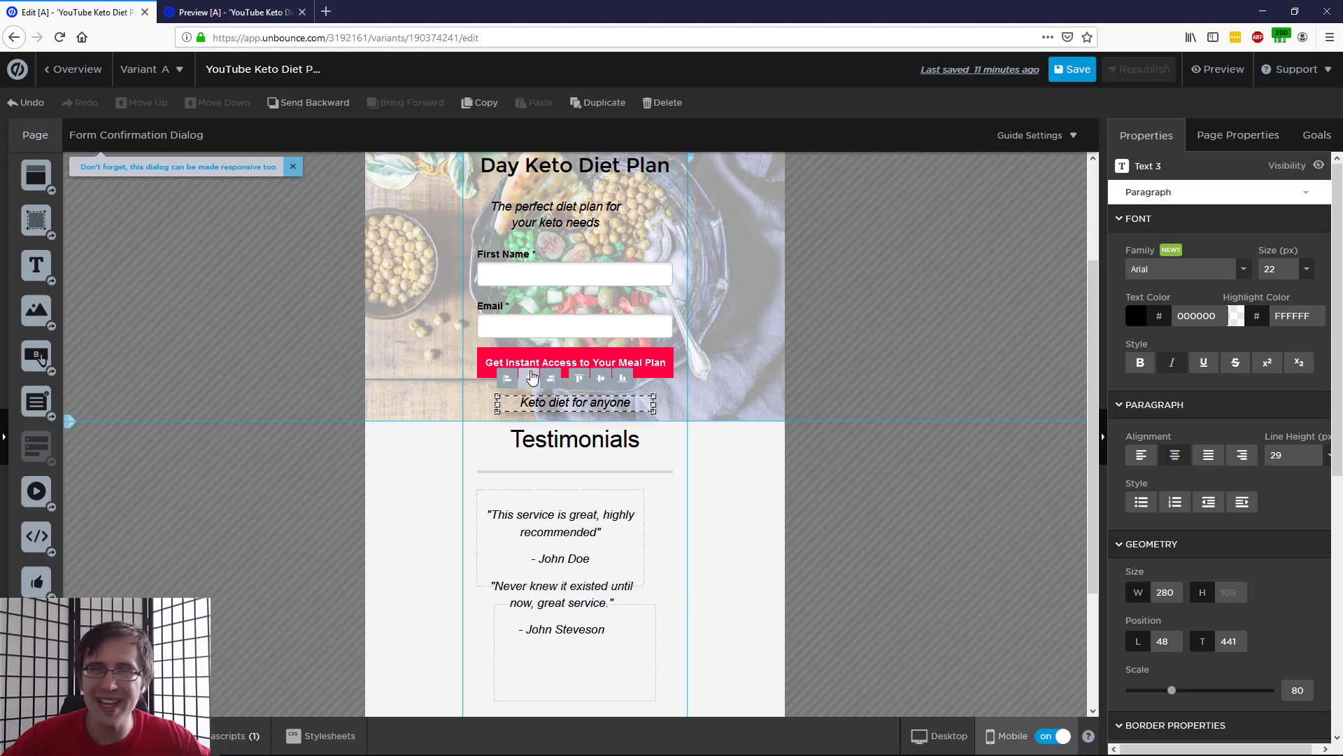
scroll(594, 503, "up", 3)
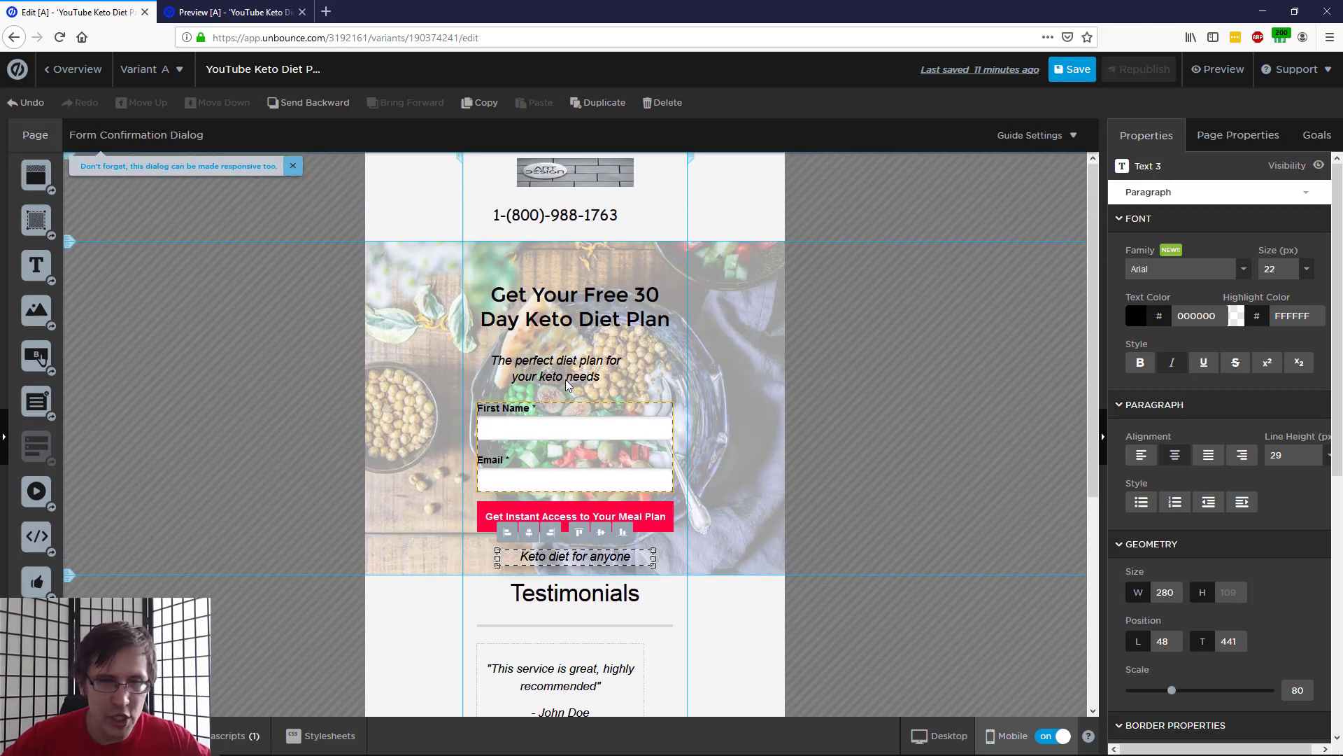
- Centre the 'perfect diet plan' subtitle and nudge the tagline up slightly
left_click(569, 376)
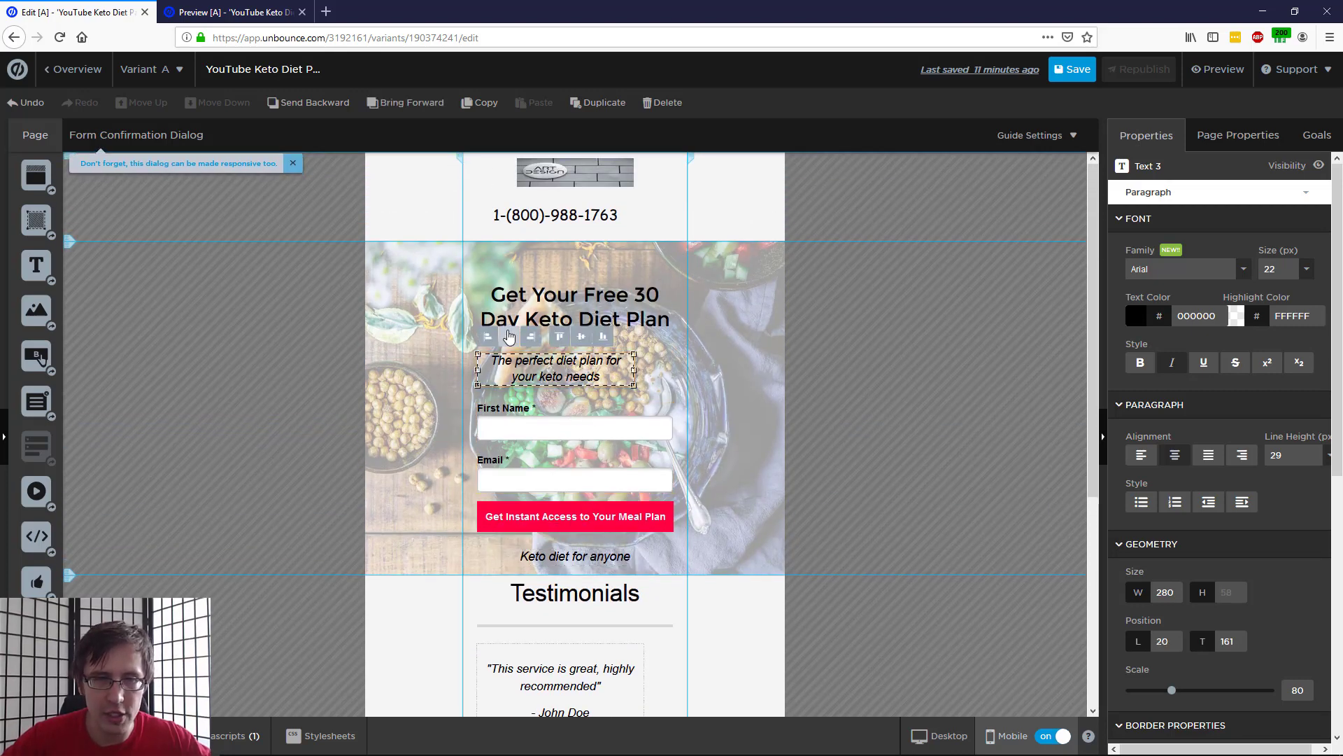
left_click(510, 337)
left_click(531, 318)
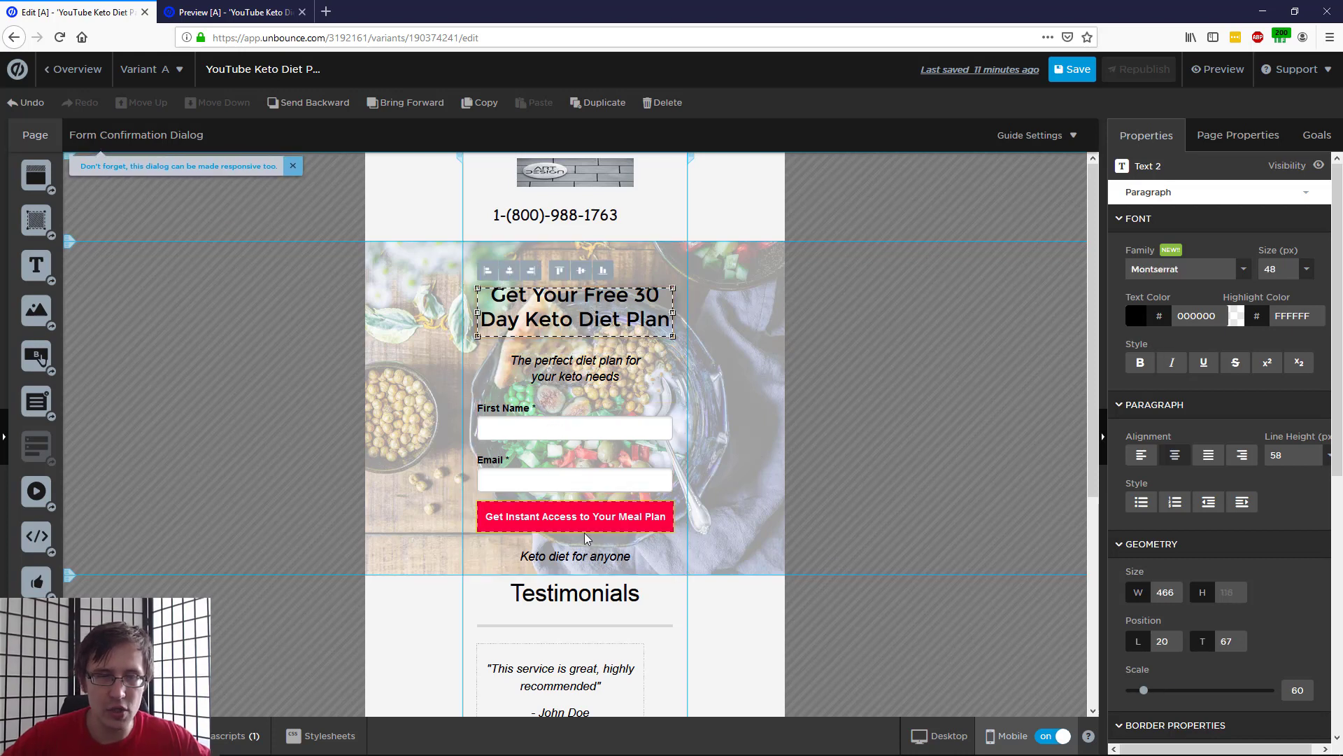
left_click_drag(550, 555, 550, 549)
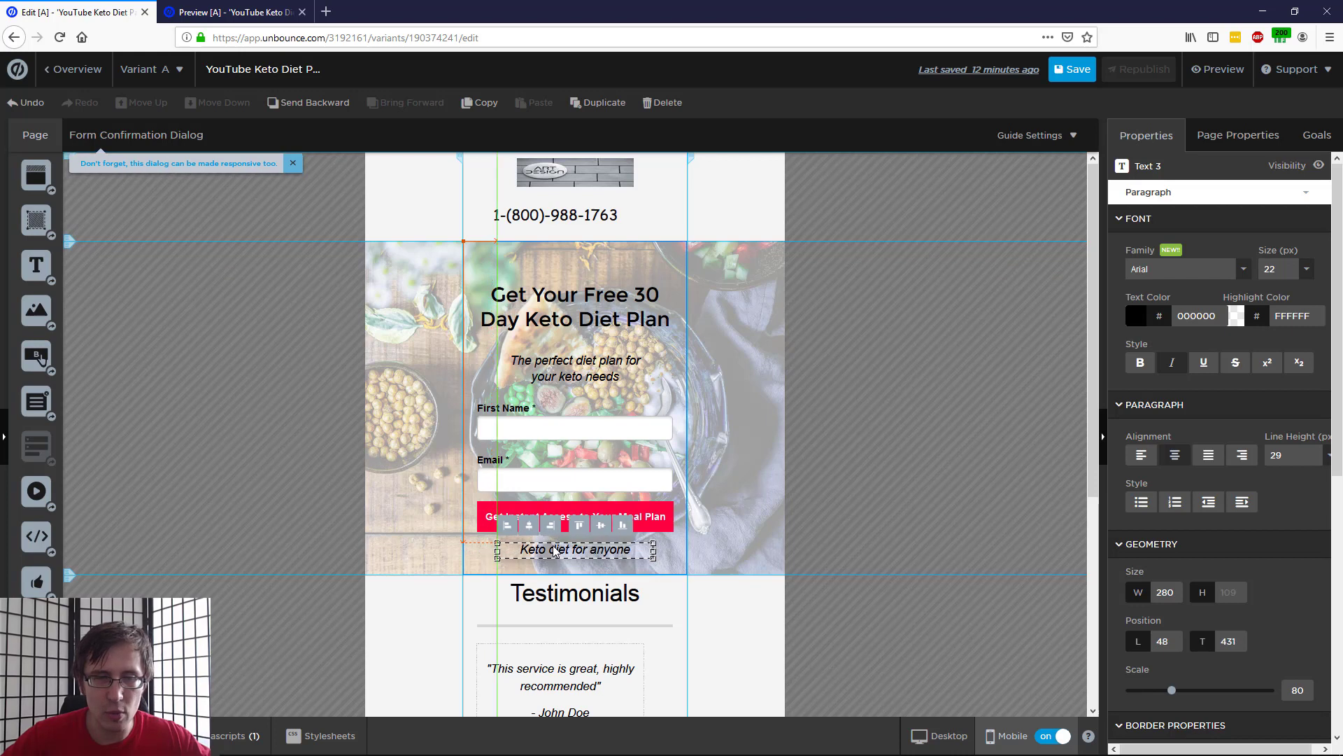
- Set the 'Get Your Free' headline font size to 72 and compare the desktop and mobile layouts
left_click(607, 297)
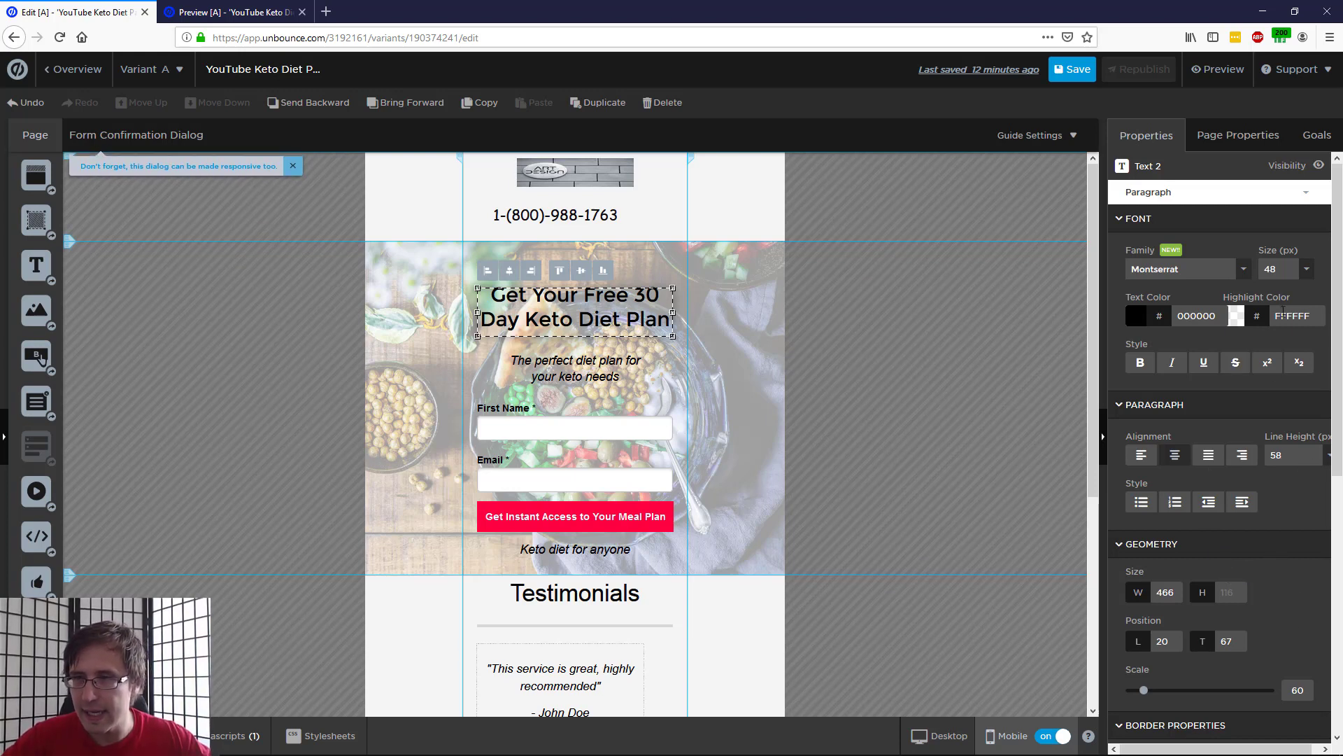
left_click(1303, 271)
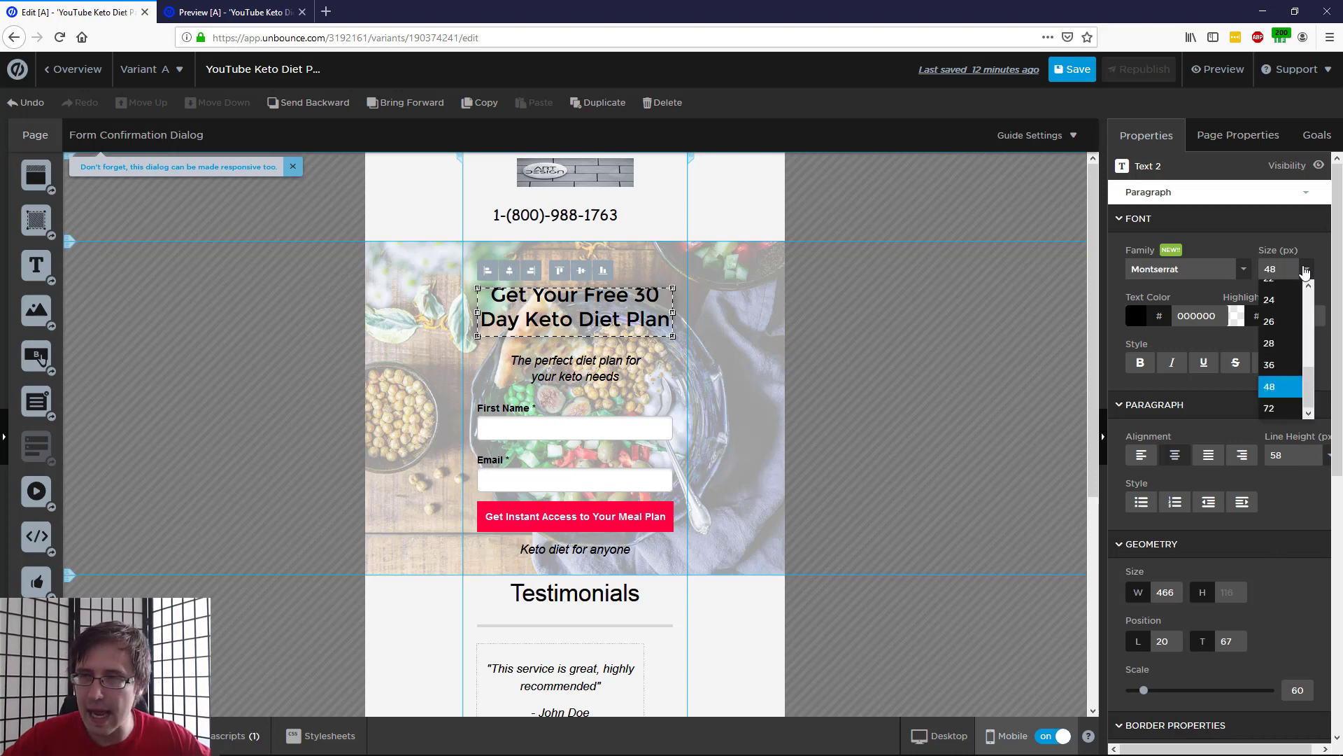
left_click(1275, 411)
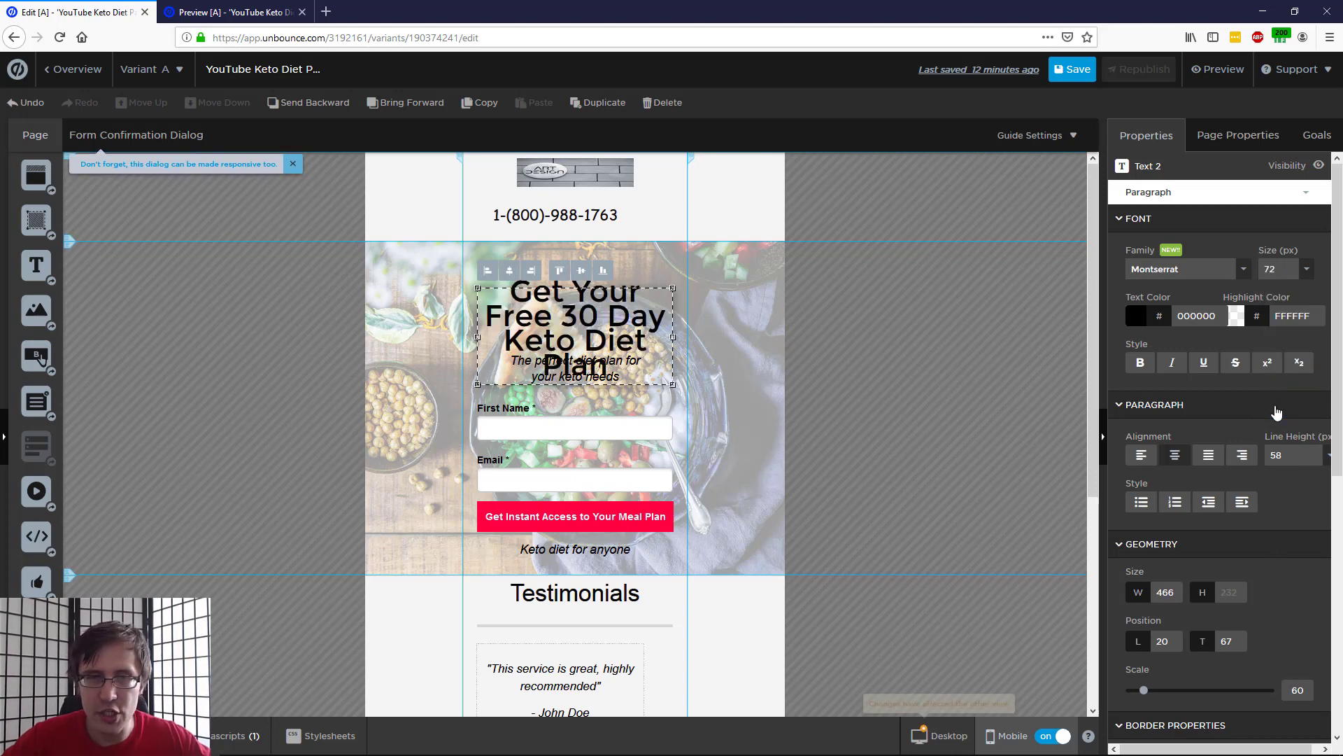
left_click(941, 734)
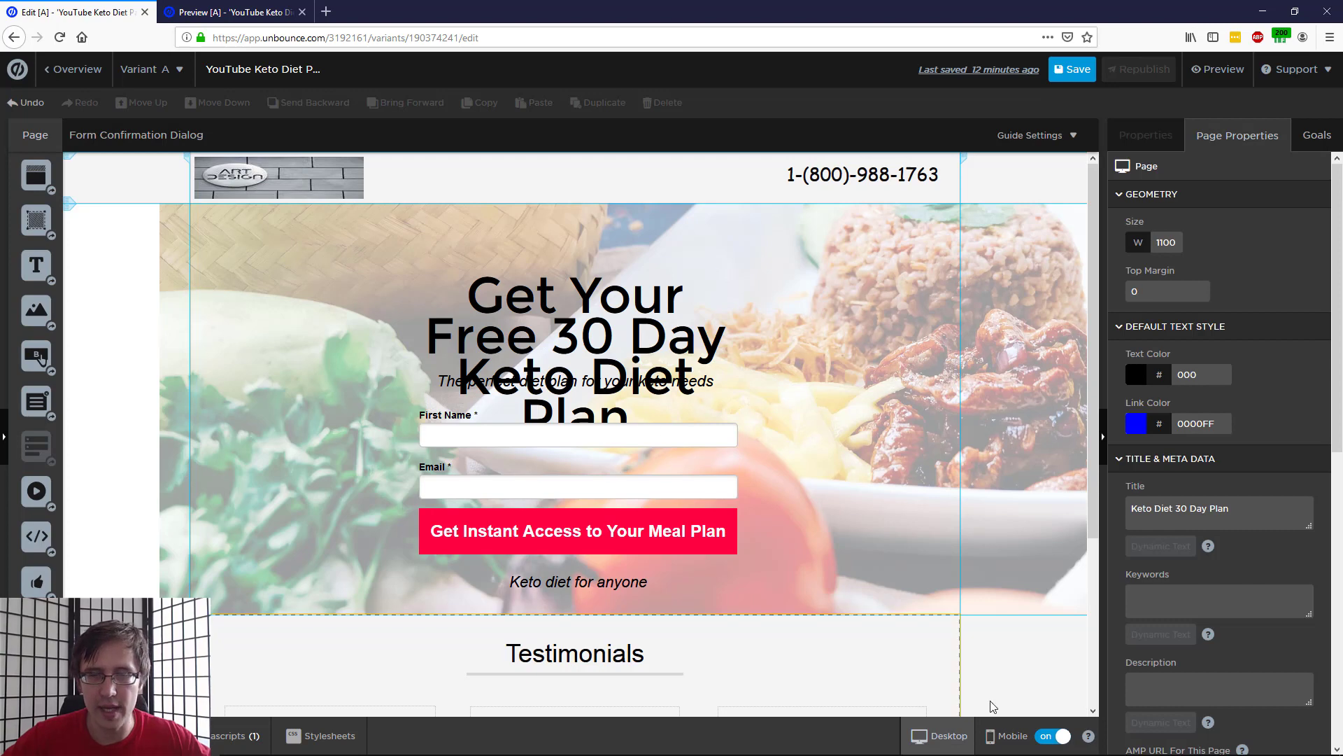
left_click(997, 736)
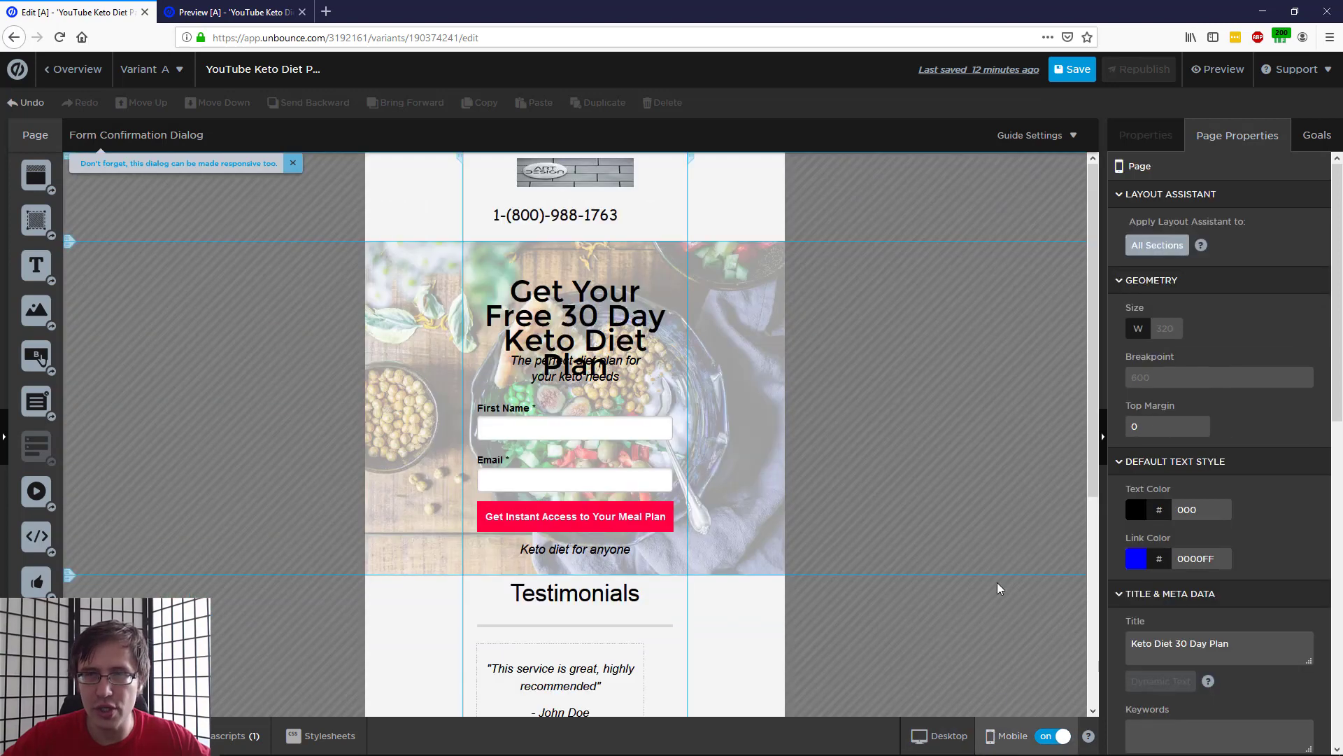
- Undo three times to restore the headline's original 48 px two-line size
left_click(26, 106)
left_click(26, 106)
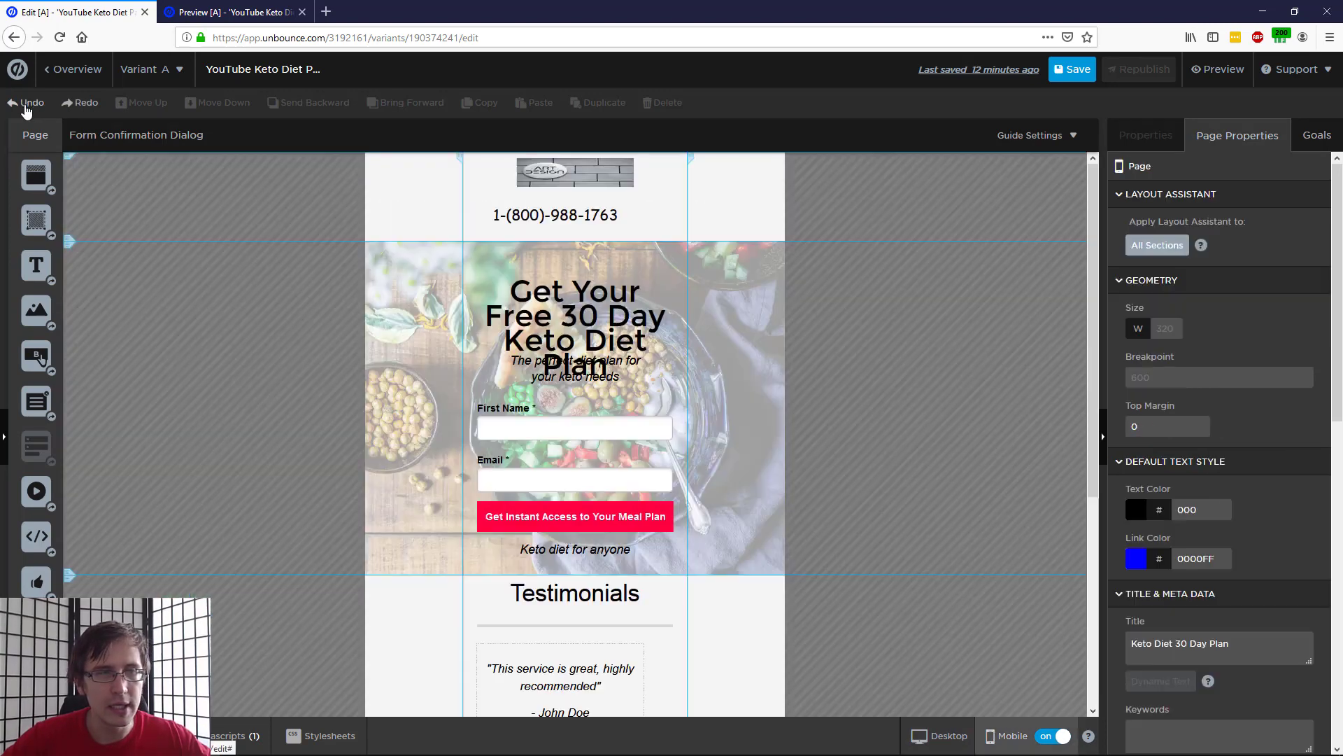
left_click(26, 107)
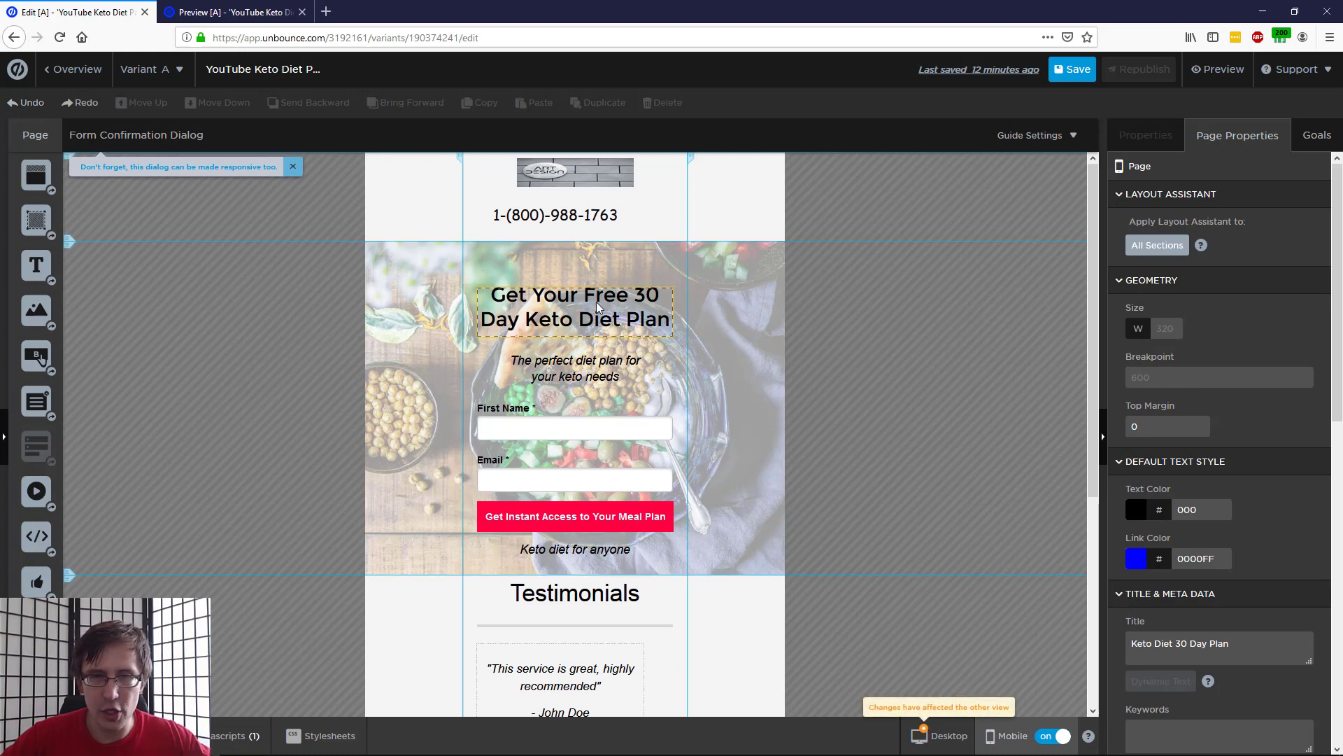
- Scale the mobile headline down to 63 and nudge the headline and subtitle up slightly
left_click(605, 313)
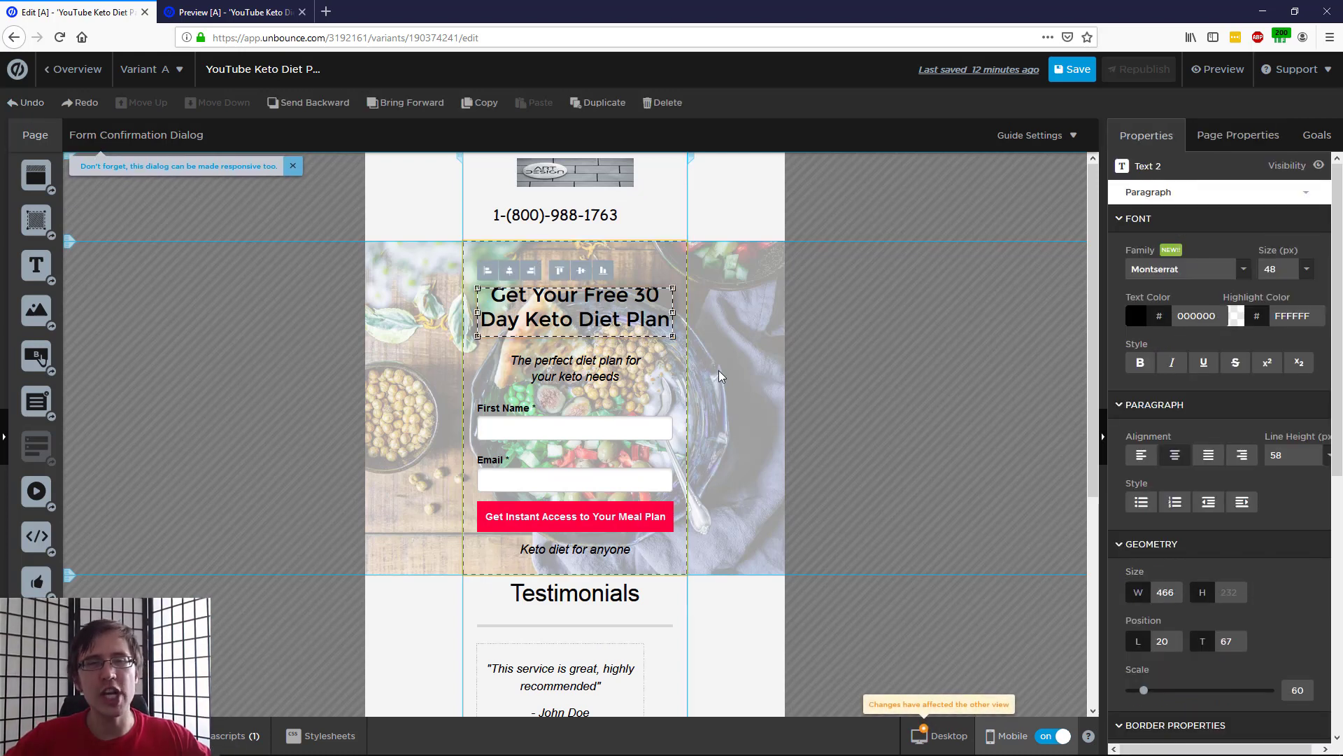
left_click(1151, 691)
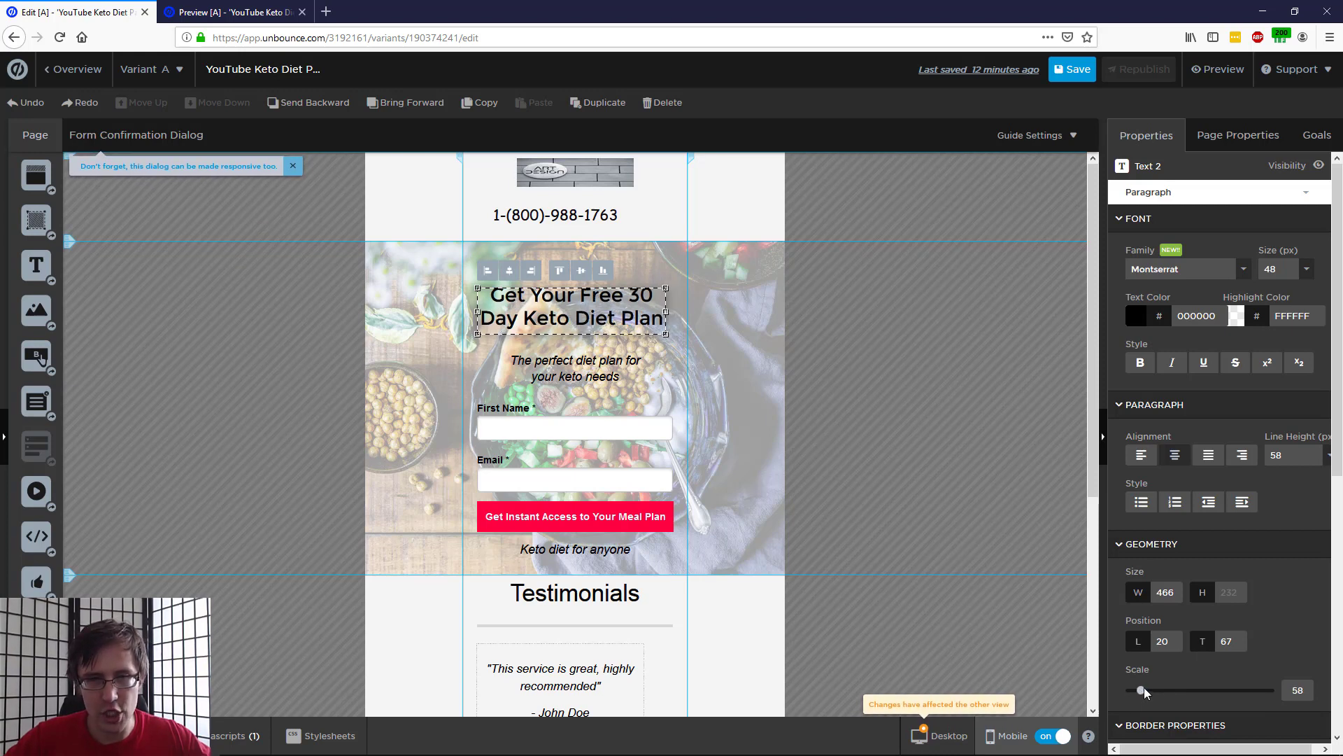
mouse_move(1144, 687)
left_mouse_down()
mouse_move(1198, 691)
mouse_move(1125, 699)
mouse_move(1149, 687)
left_mouse_up()
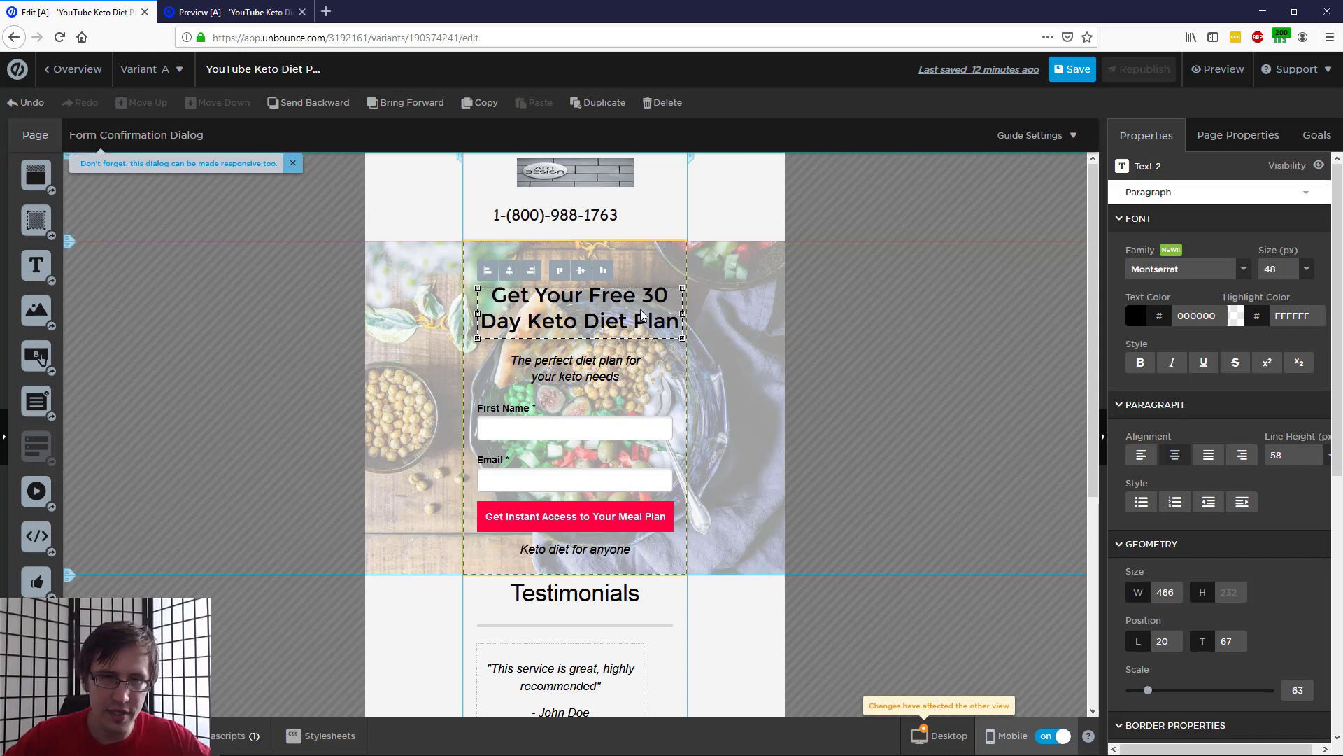
left_click_drag(591, 302, 591, 294)
left_click_drag(597, 378, 597, 376)
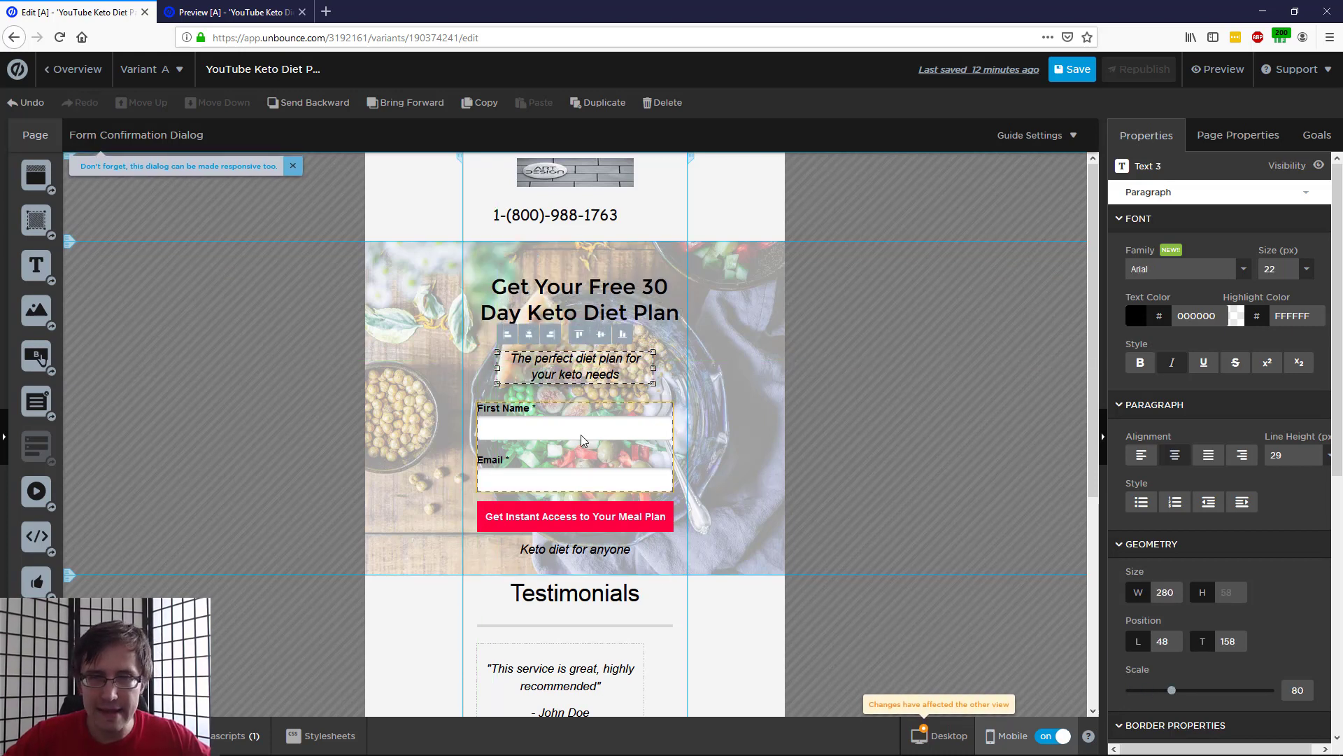
- Try label sizes 18 and larger on the meal plan button, comparing with the desktop layout
left_click(538, 523)
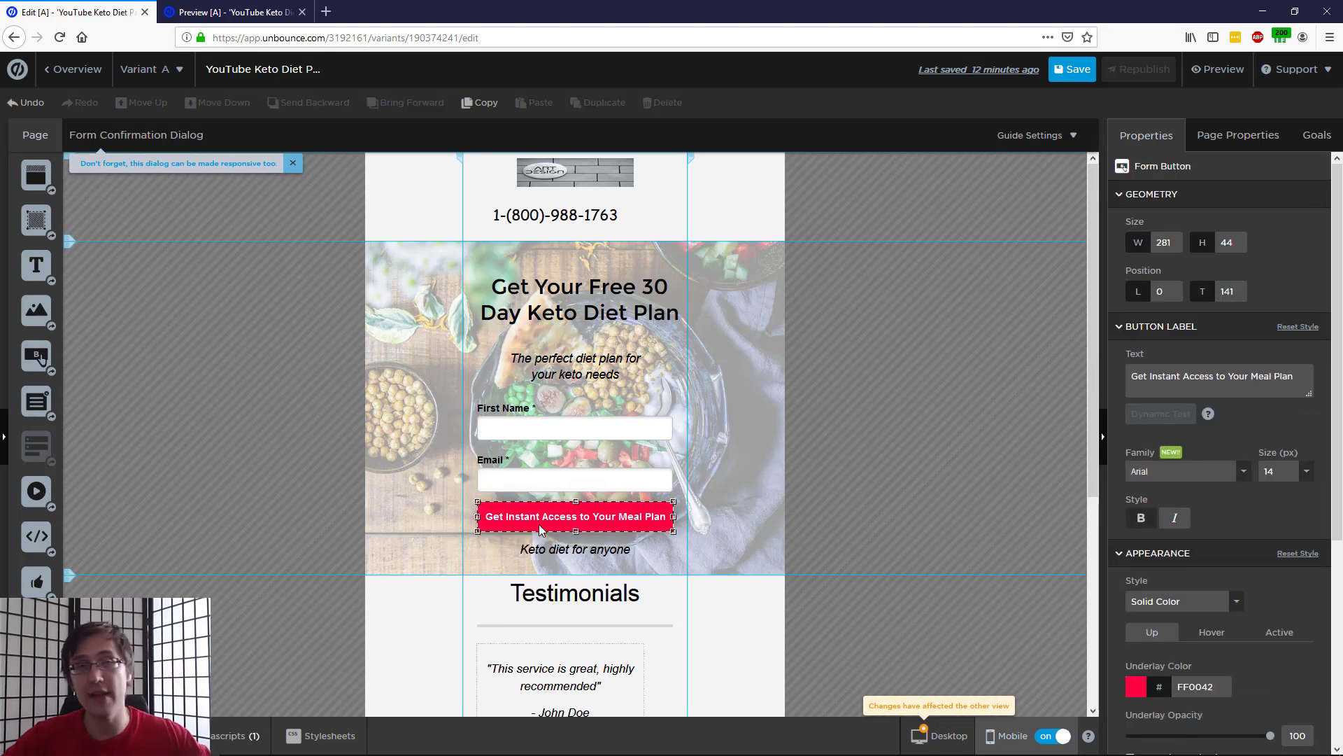
left_click(1306, 475)
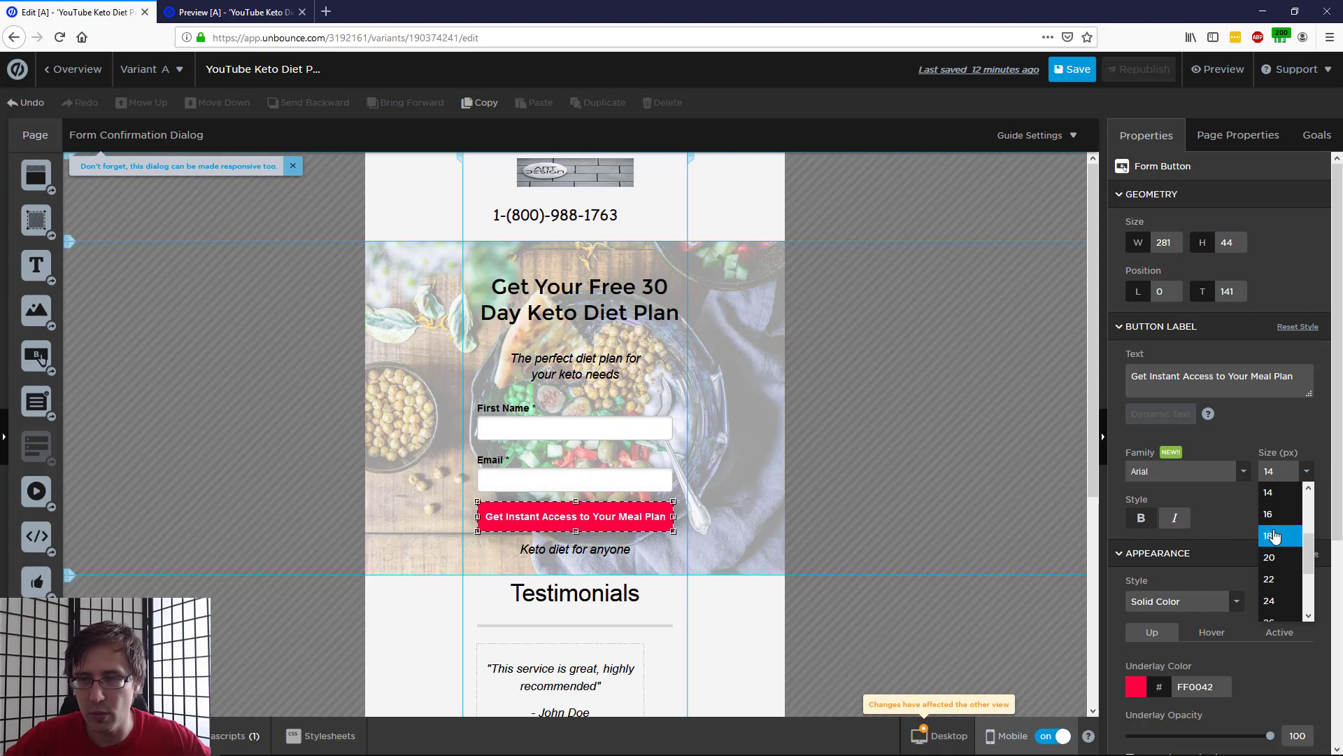
left_click(1271, 536)
left_click(1291, 486)
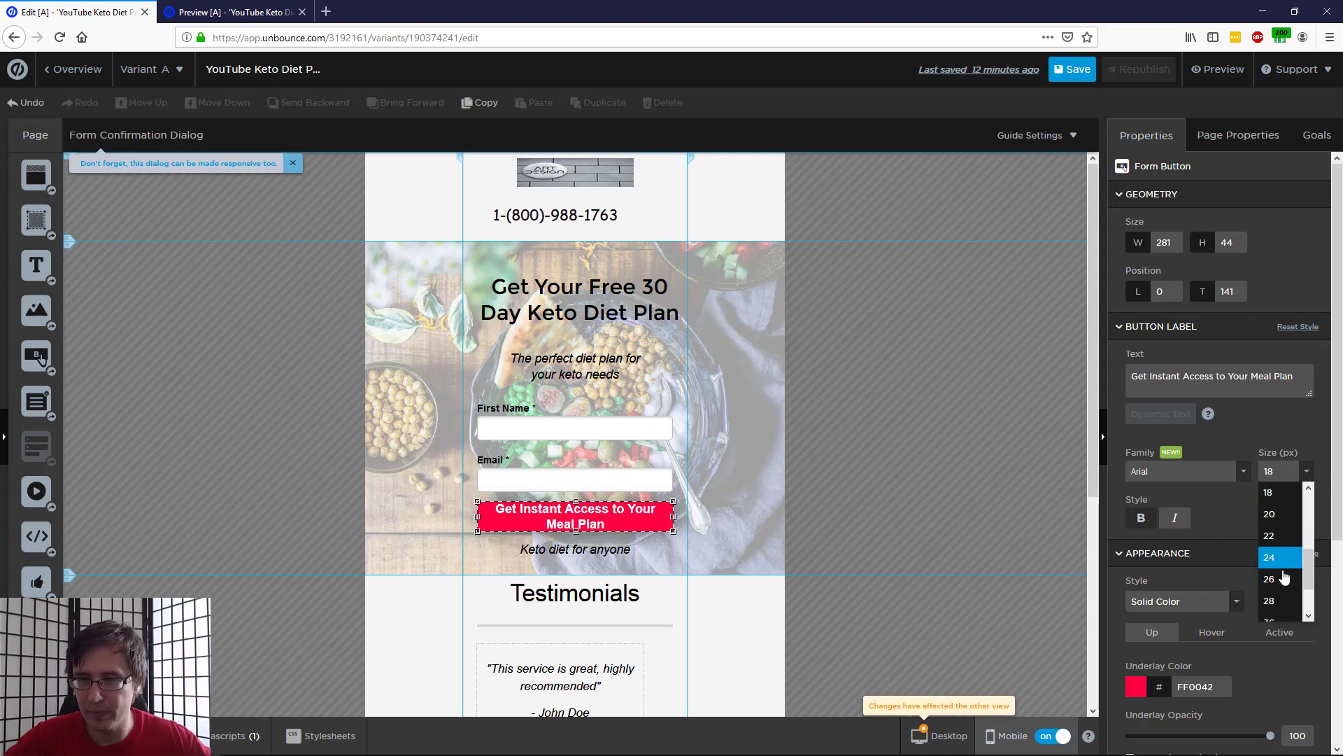
left_click(1271, 613)
left_click(923, 738)
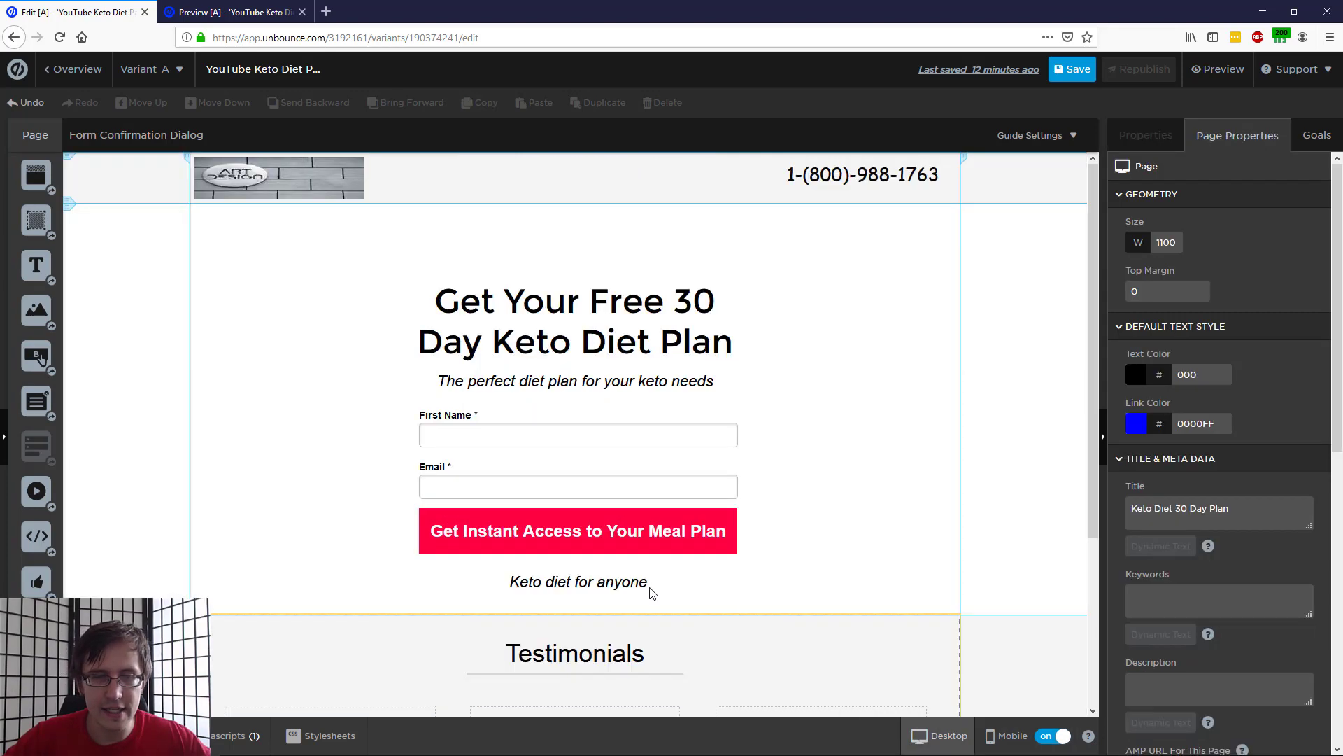
left_click(556, 536)
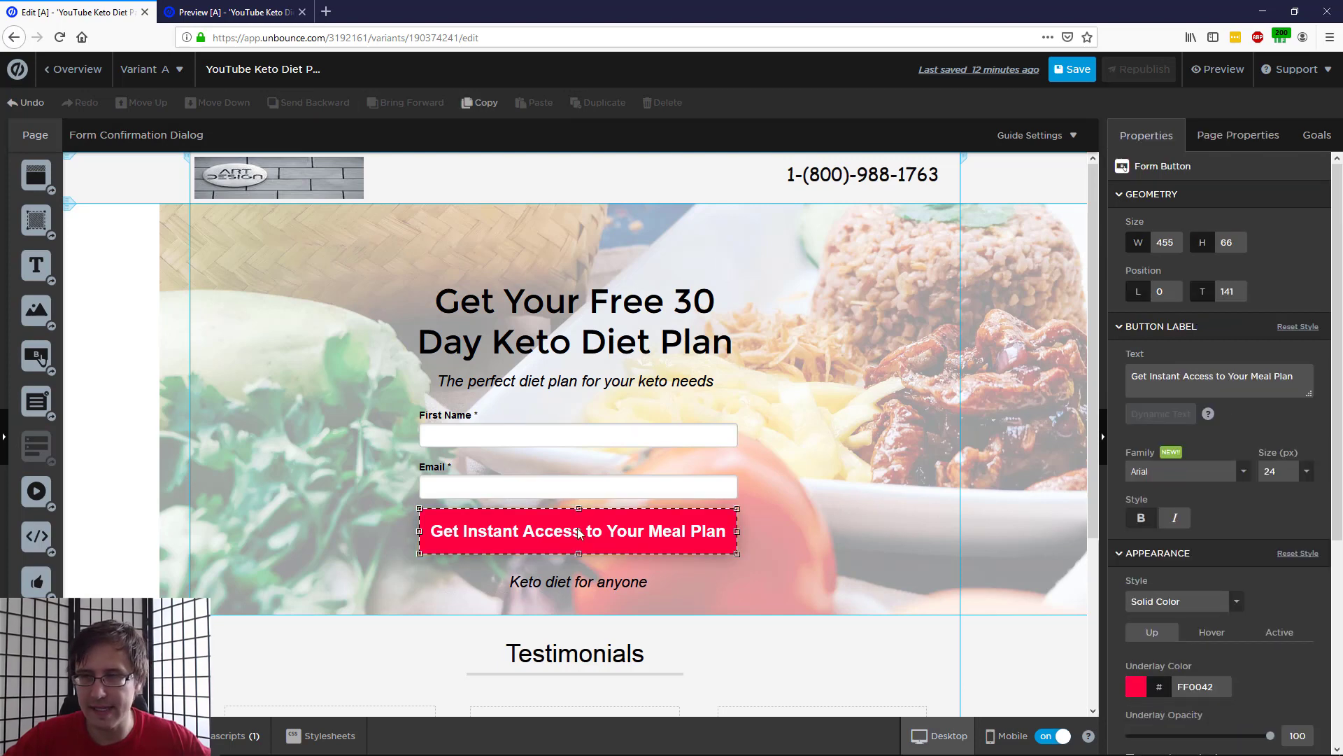
left_click(1000, 735)
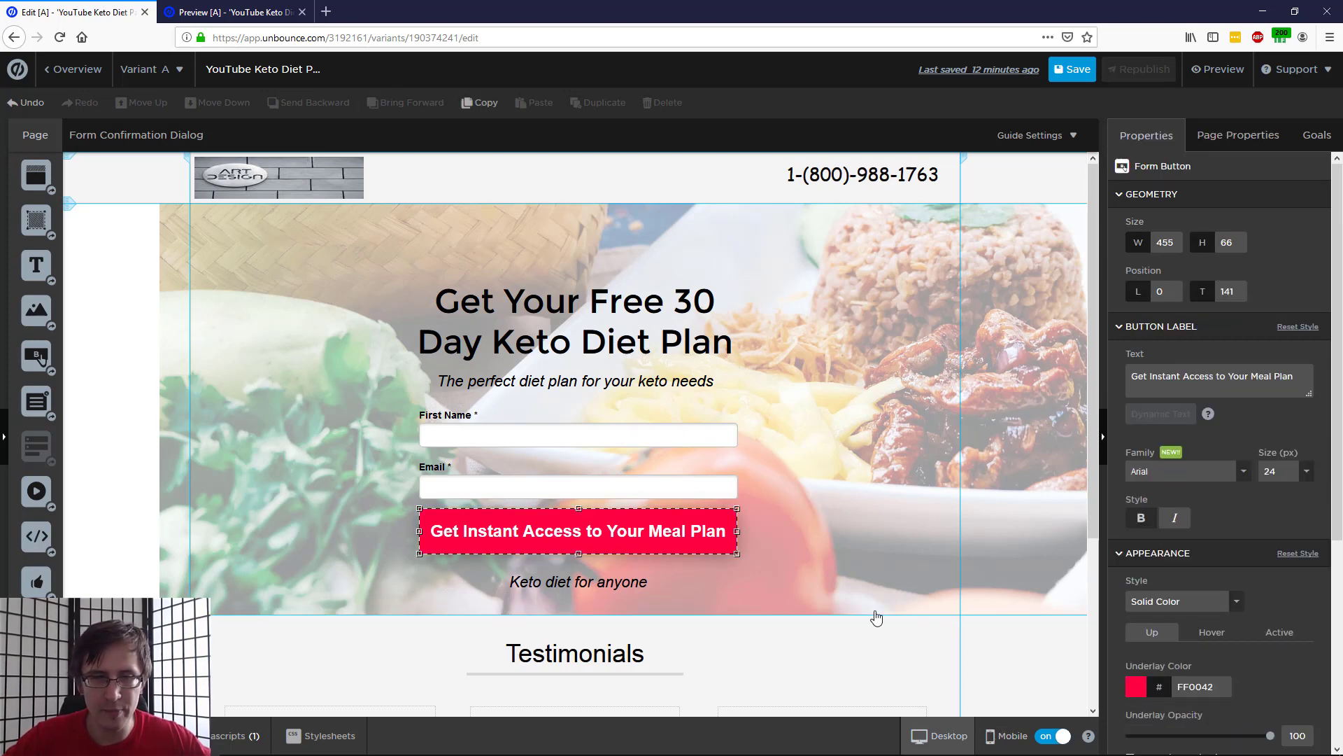
- Set the mobile signup button label to 14 px and verify it in the desktop and mobile views
left_click(571, 527)
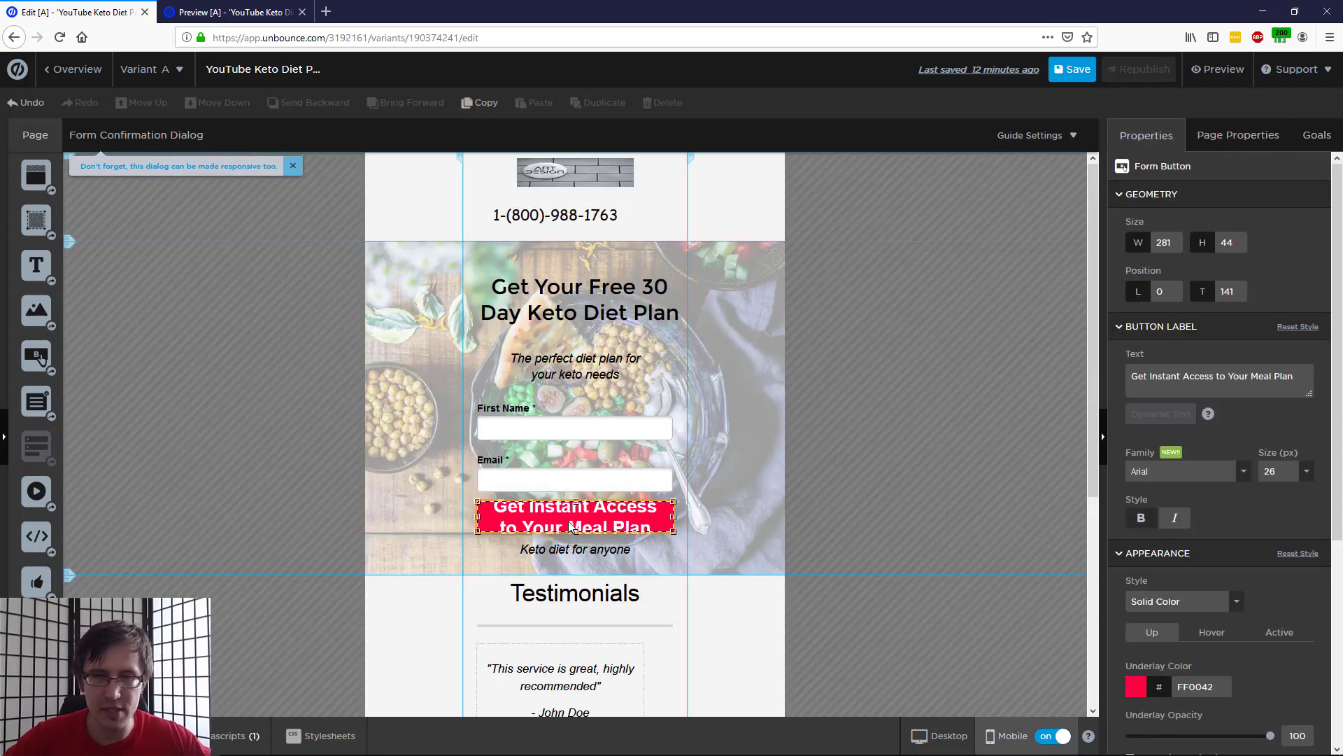
left_click(1280, 471)
scroll(1287, 560, "up", 3)
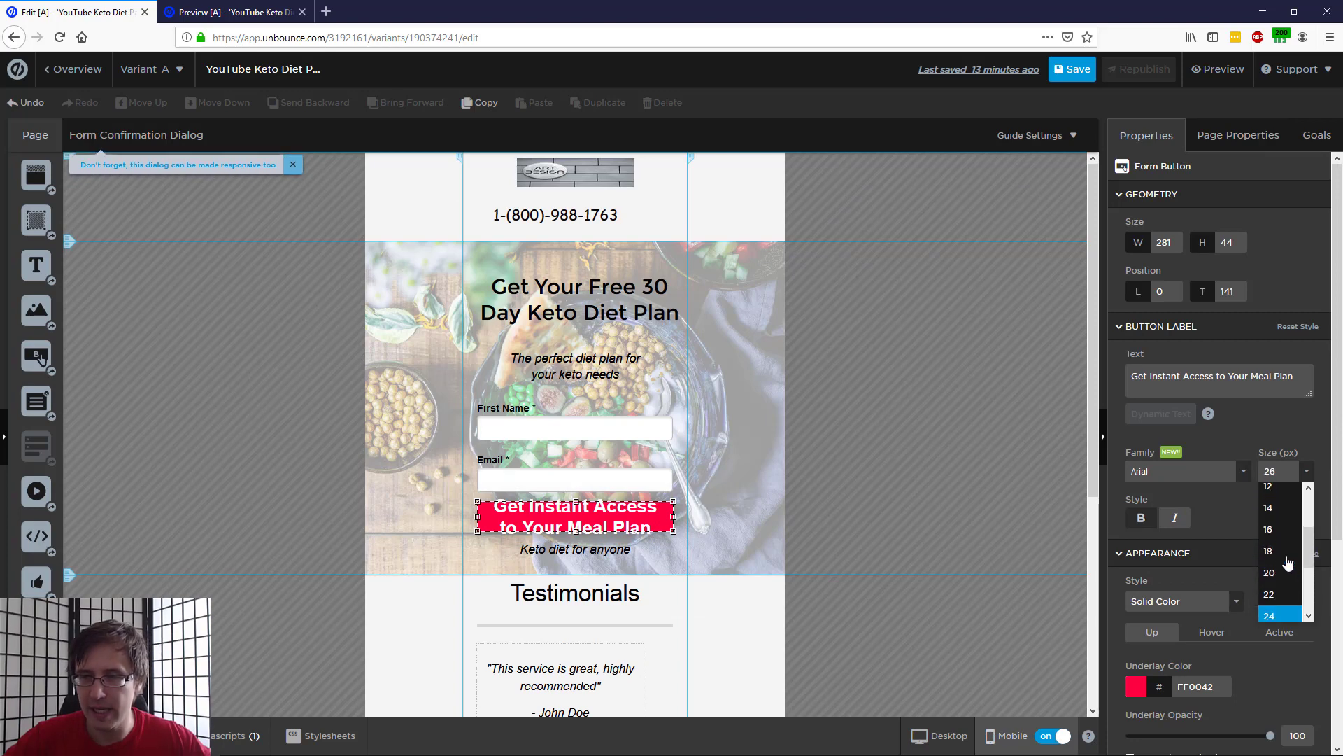
left_click(1277, 533)
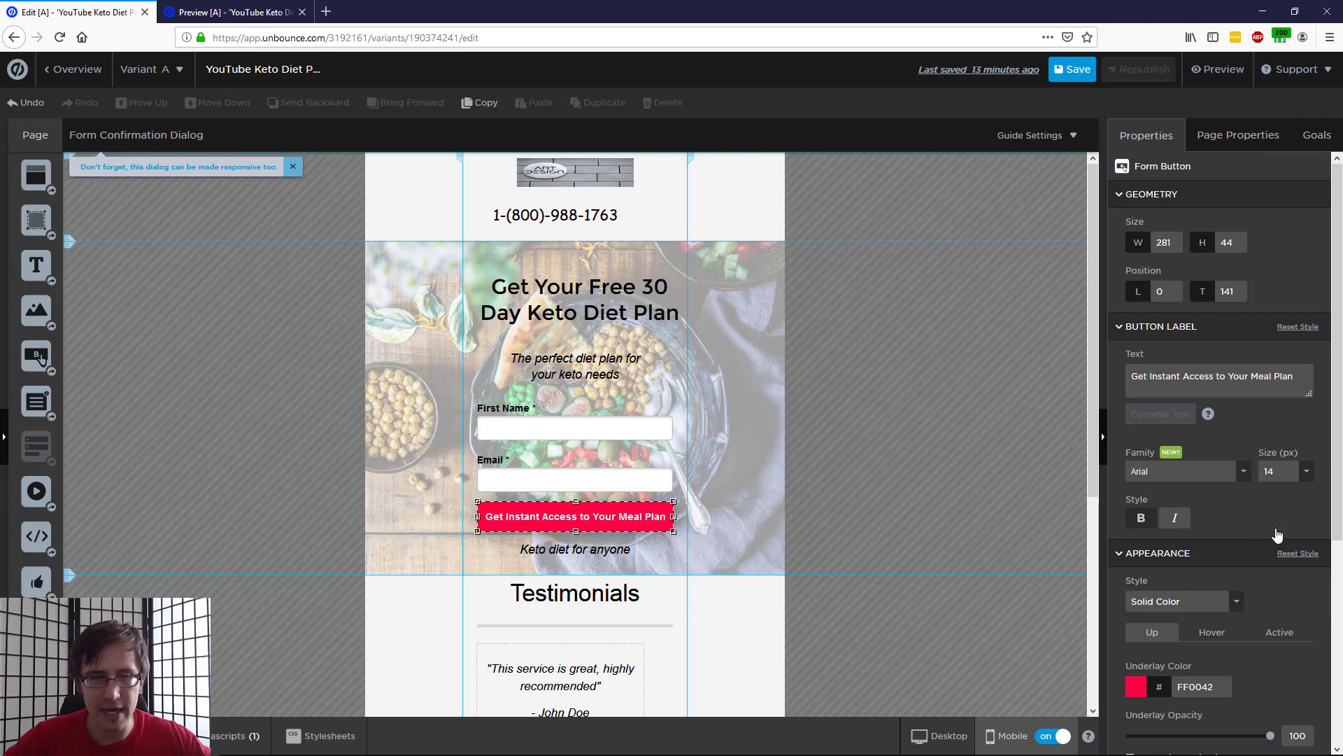
left_click(920, 735)
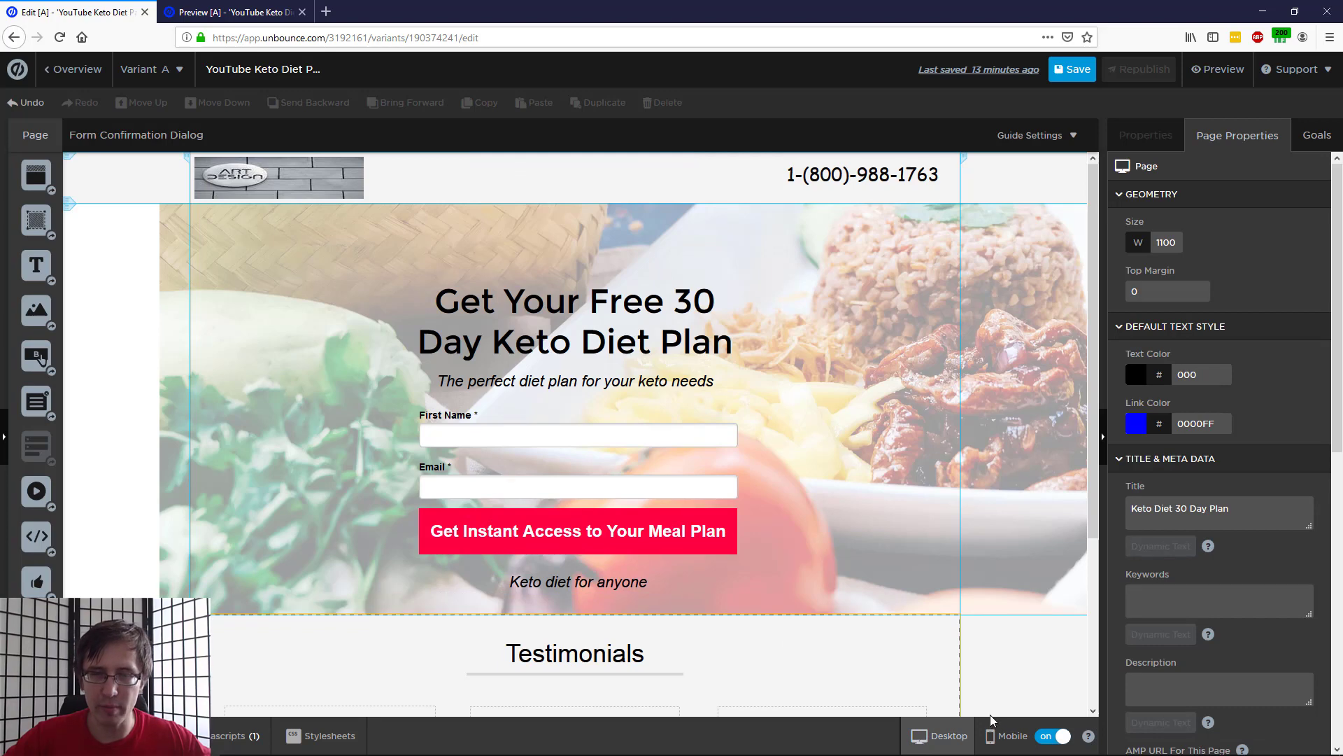
left_click(1010, 739)
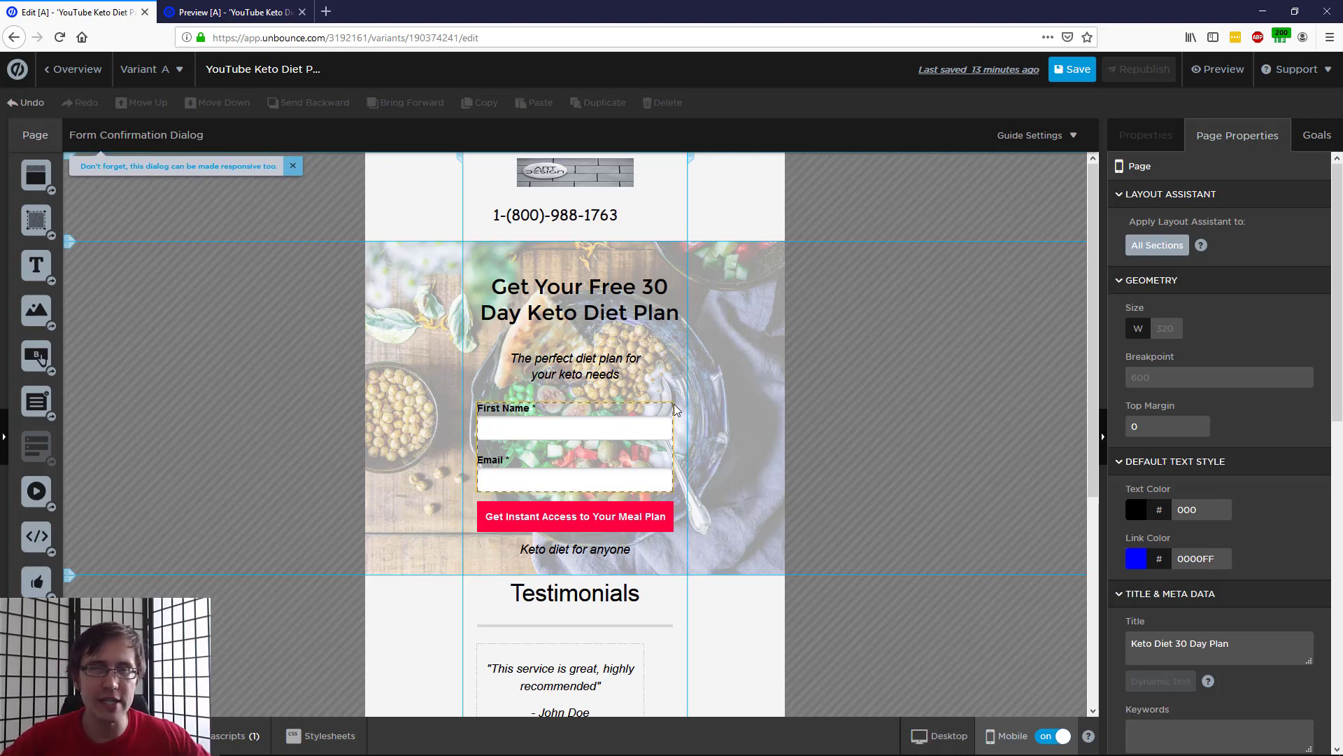
left_click(606, 375)
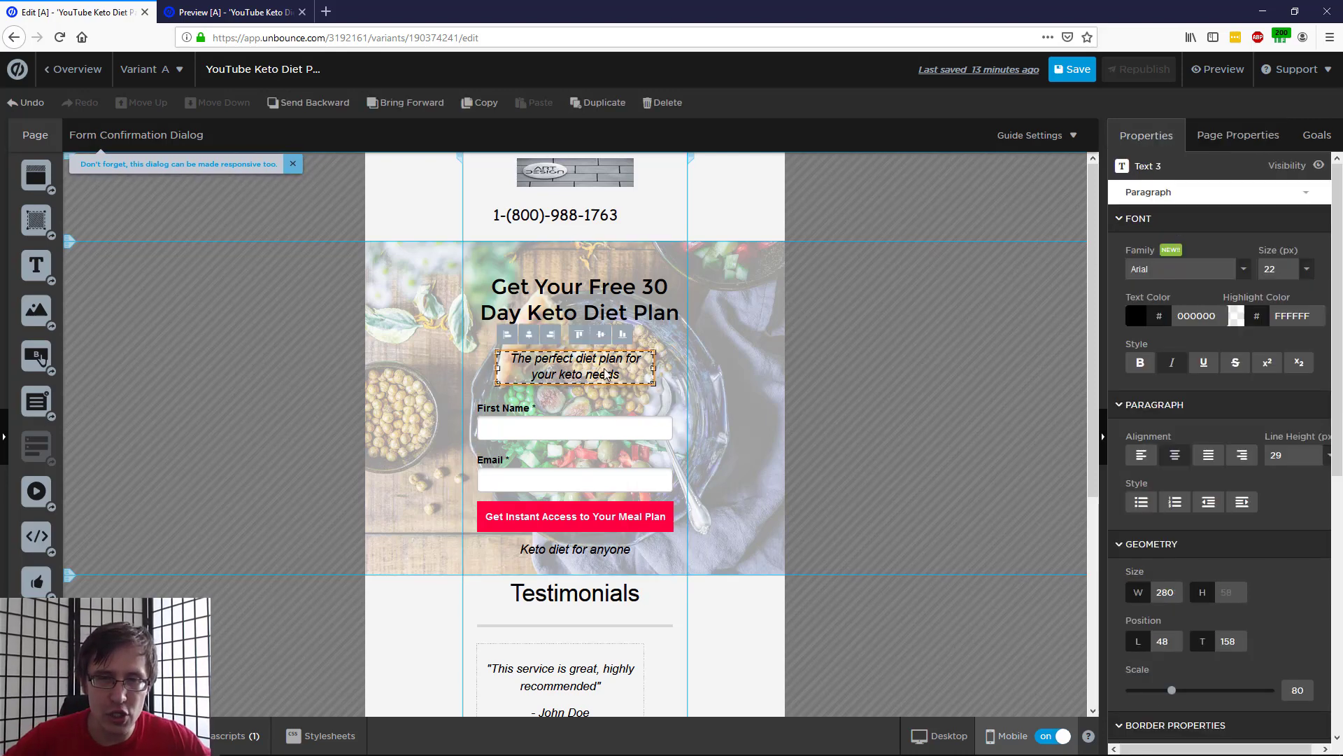
left_click(1215, 280)
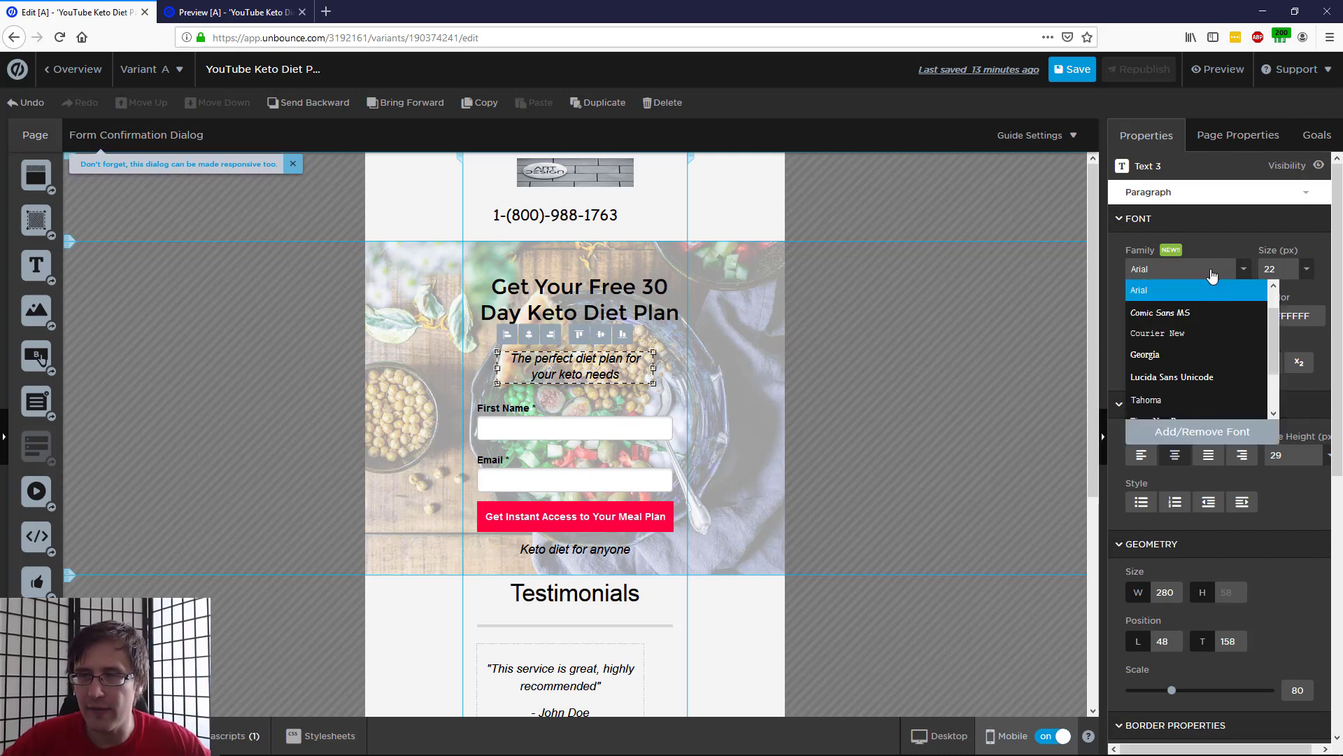
left_click(1182, 355)
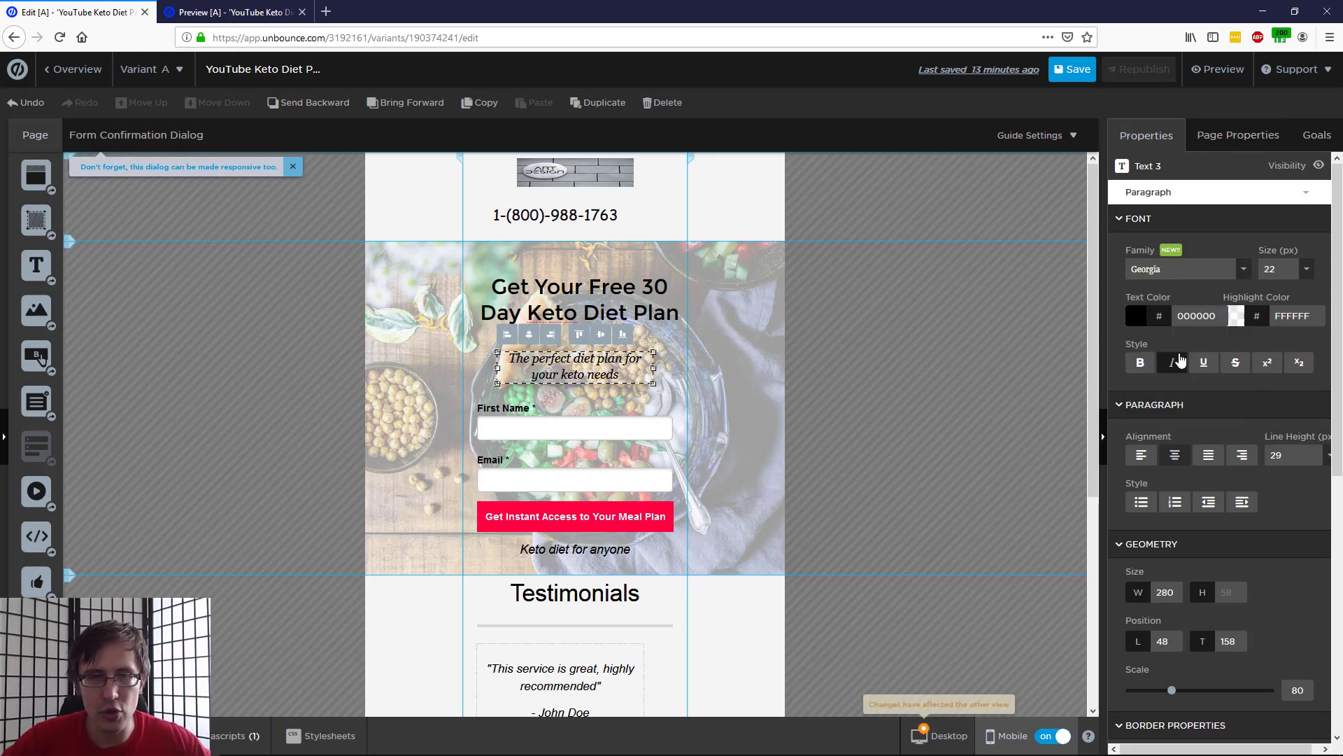
left_click(922, 730)
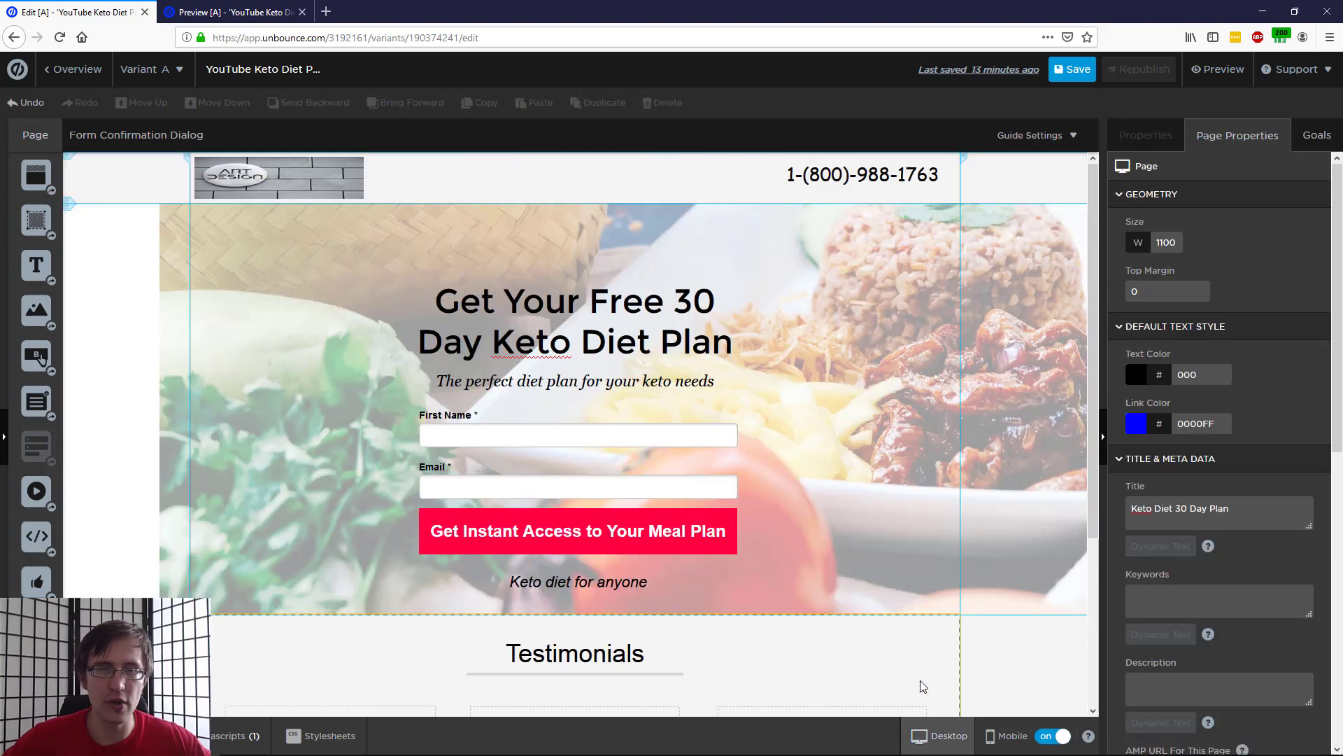
left_click(993, 736)
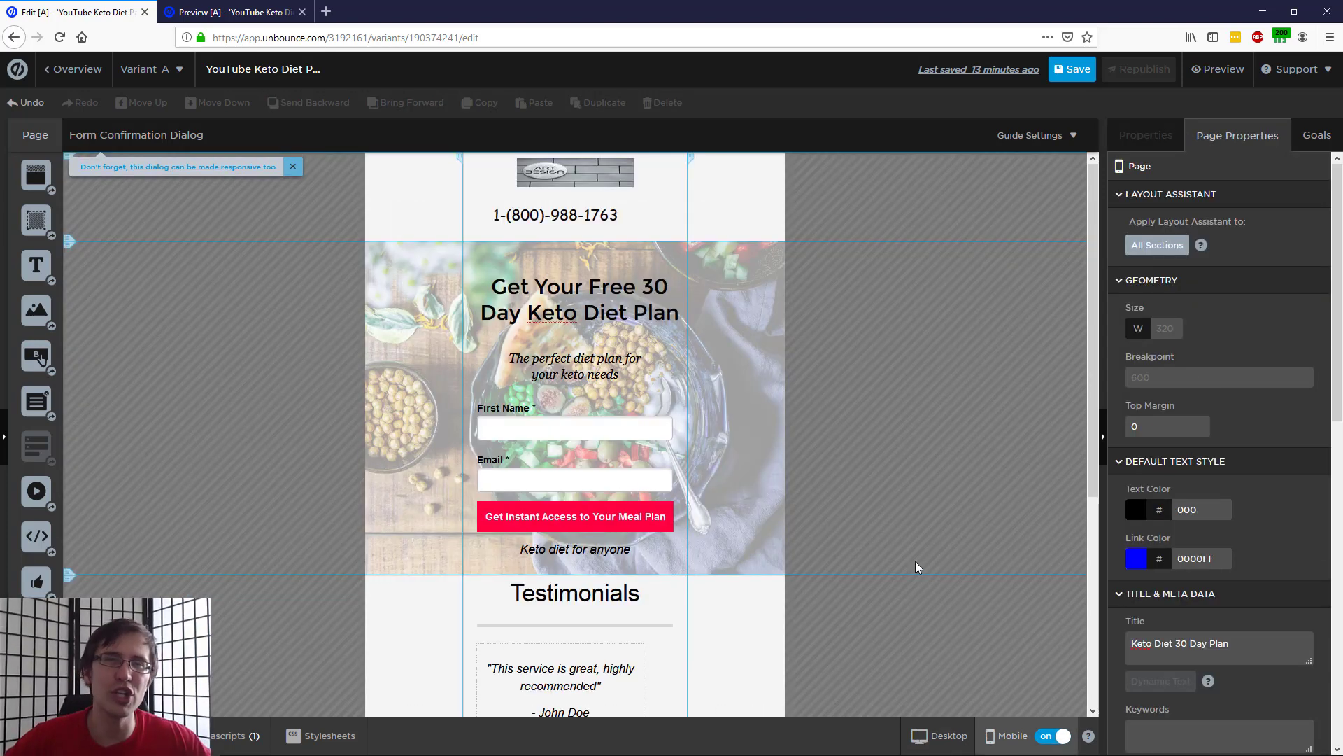
left_click(550, 365)
left_click(1147, 269)
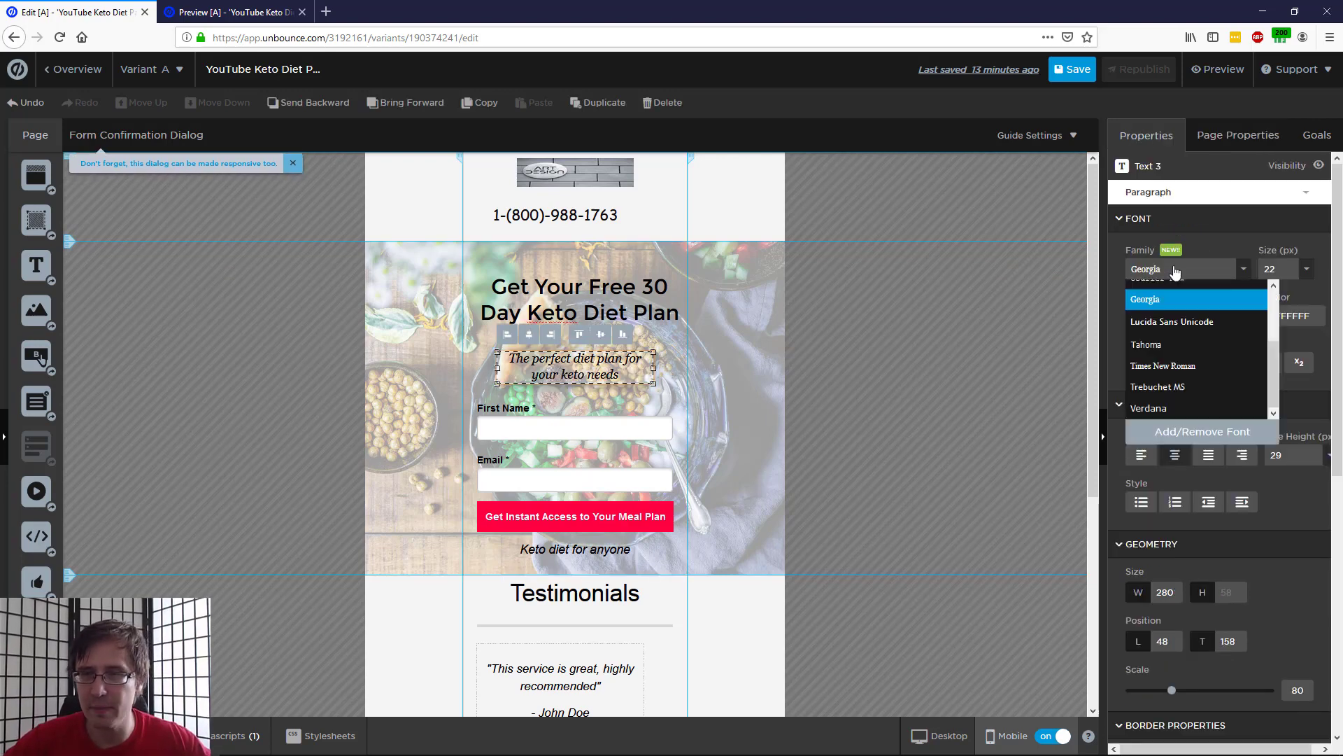
scroll(1170, 336, "up", 4)
left_click(1170, 325)
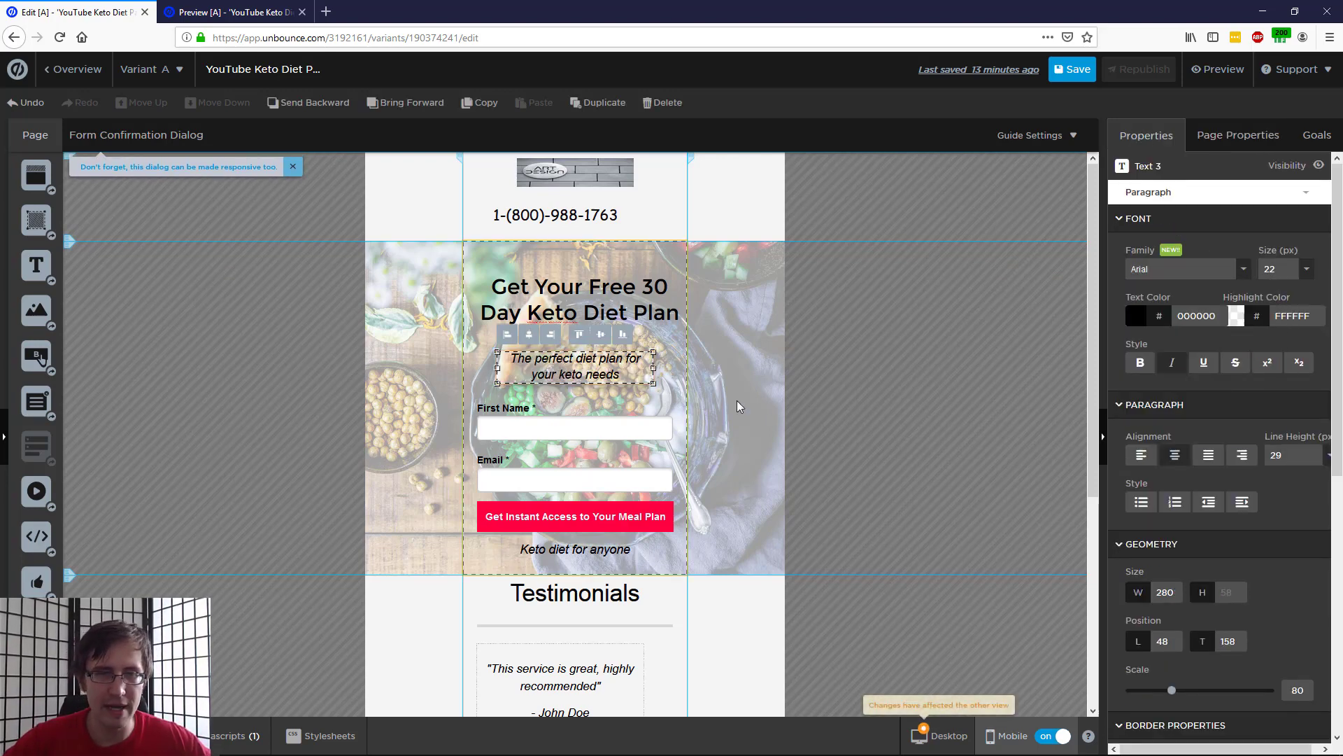
left_click(734, 404)
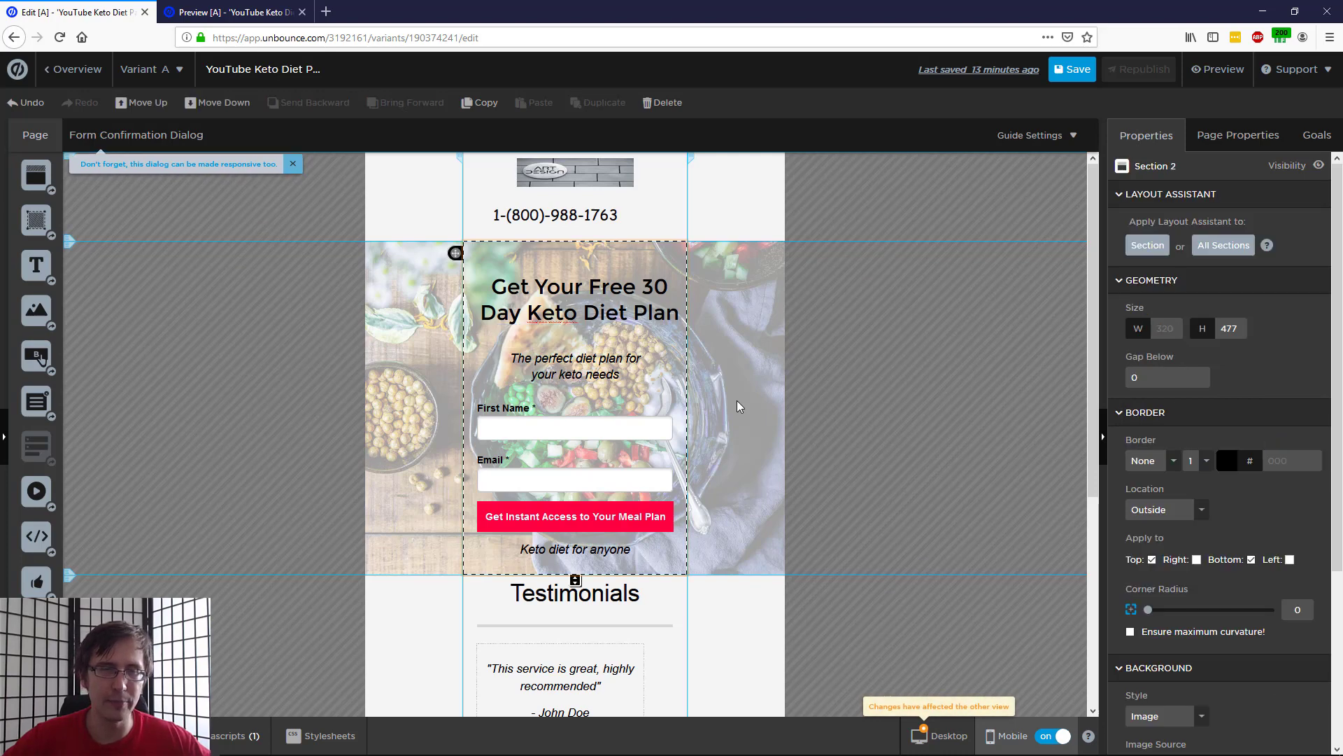
left_click(548, 215)
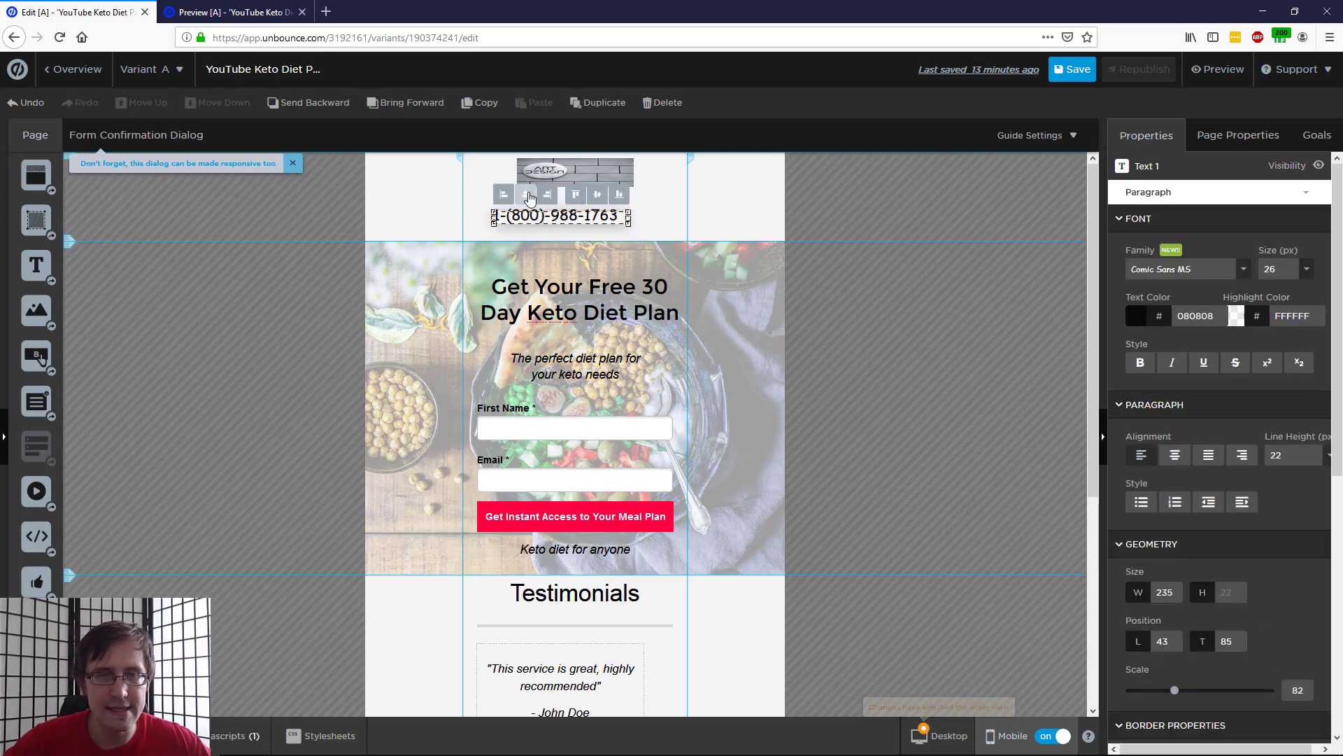
left_click(548, 186)
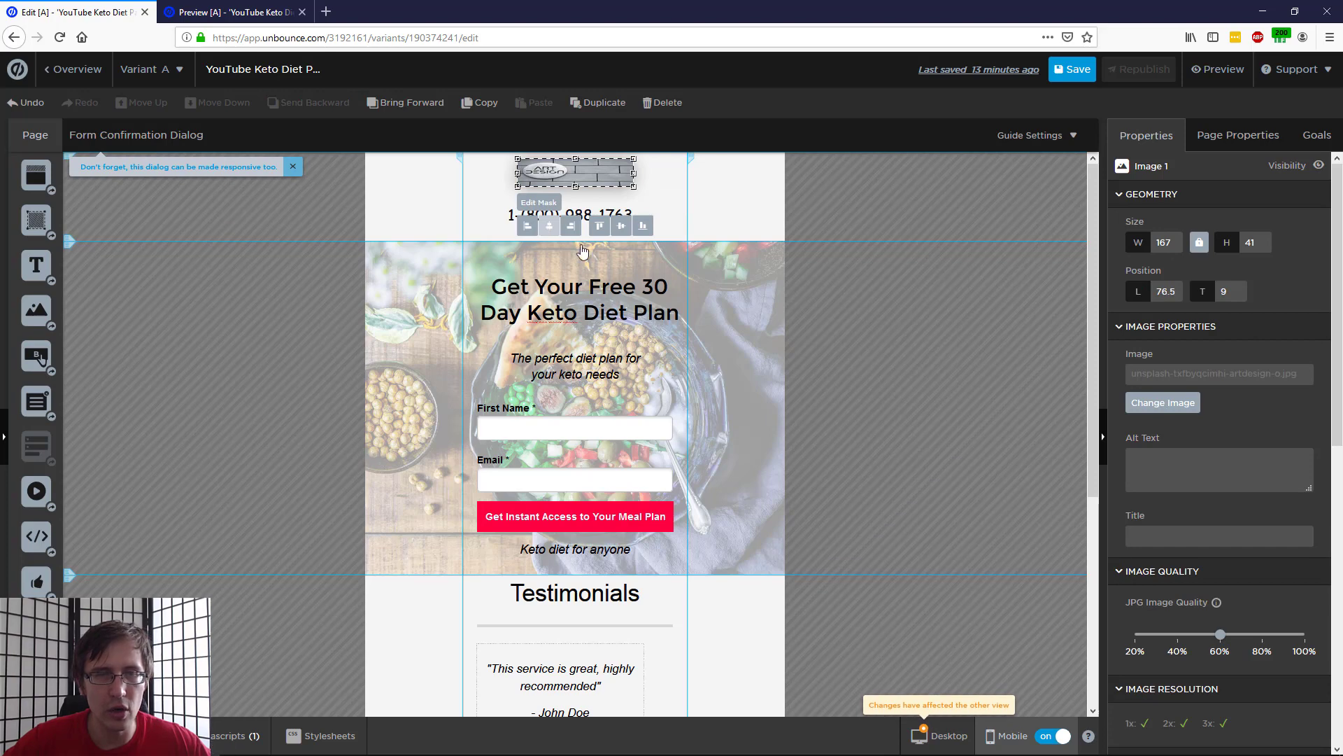
left_click(798, 361)
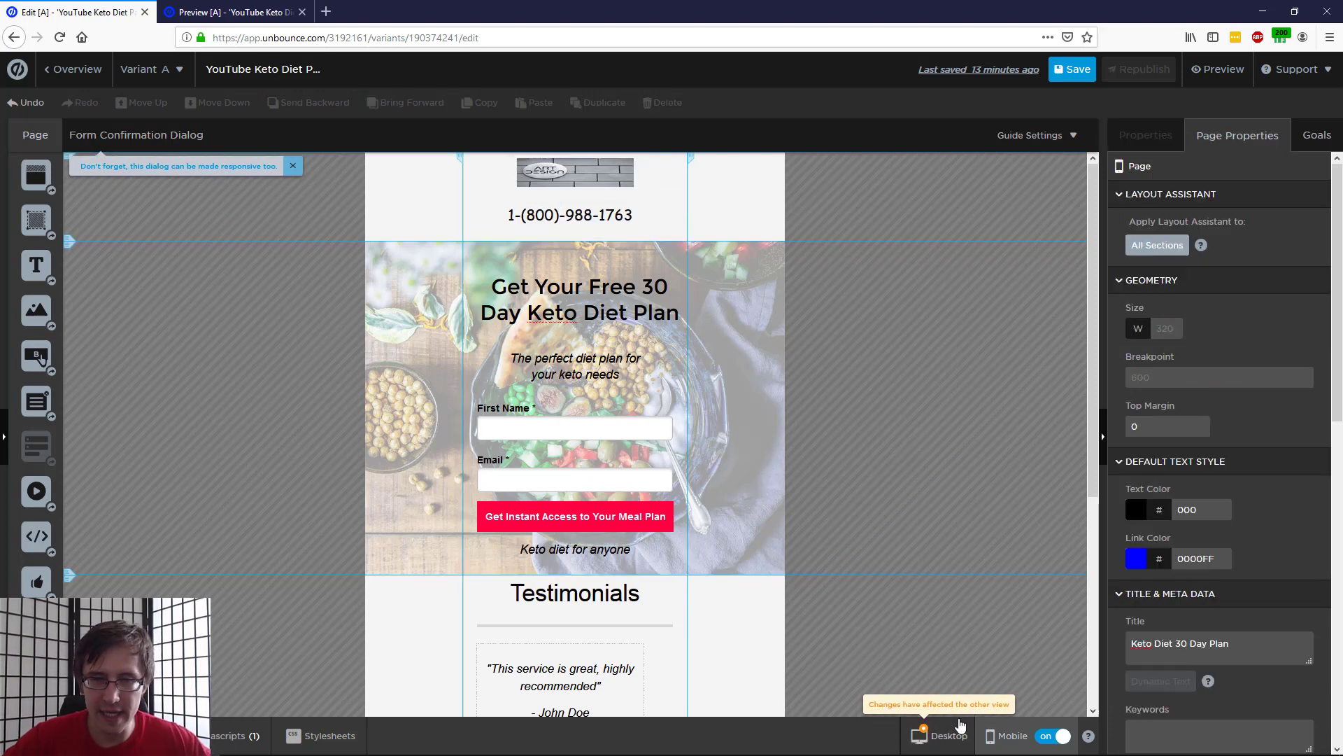
left_click(941, 734)
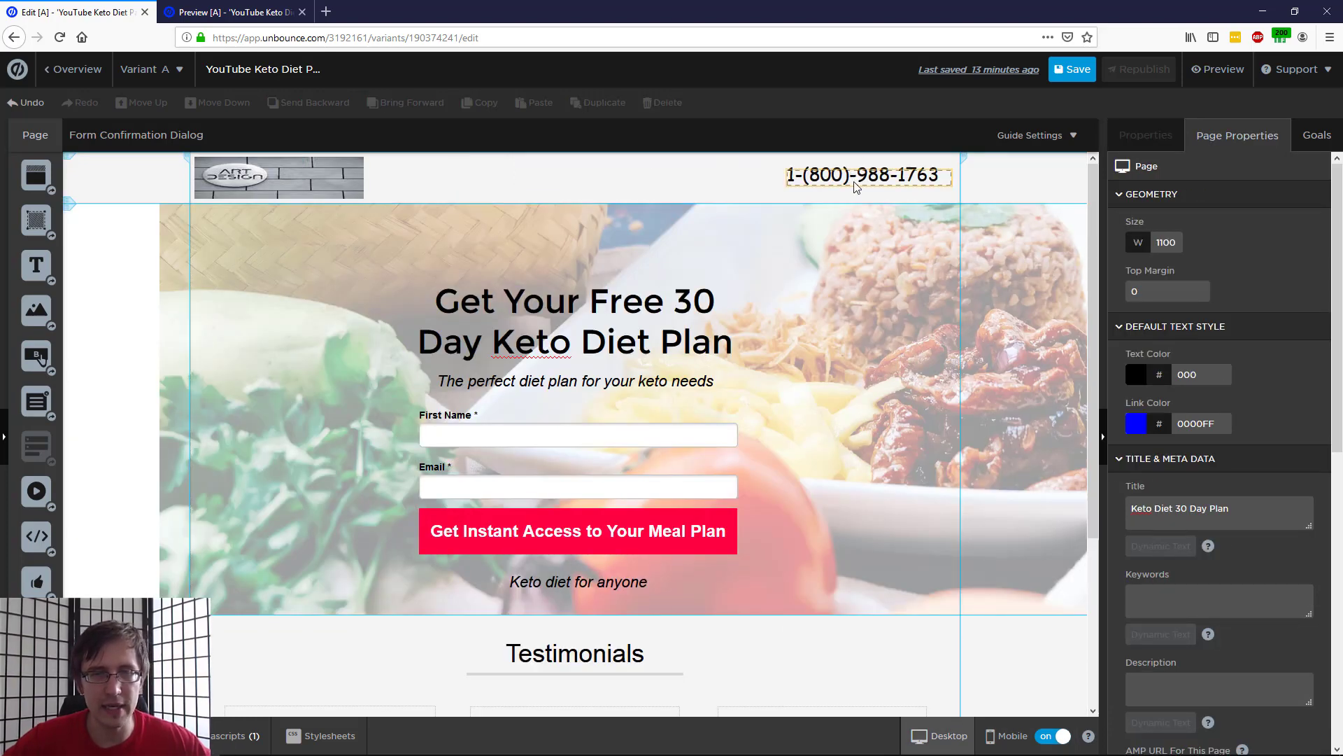
left_click(993, 736)
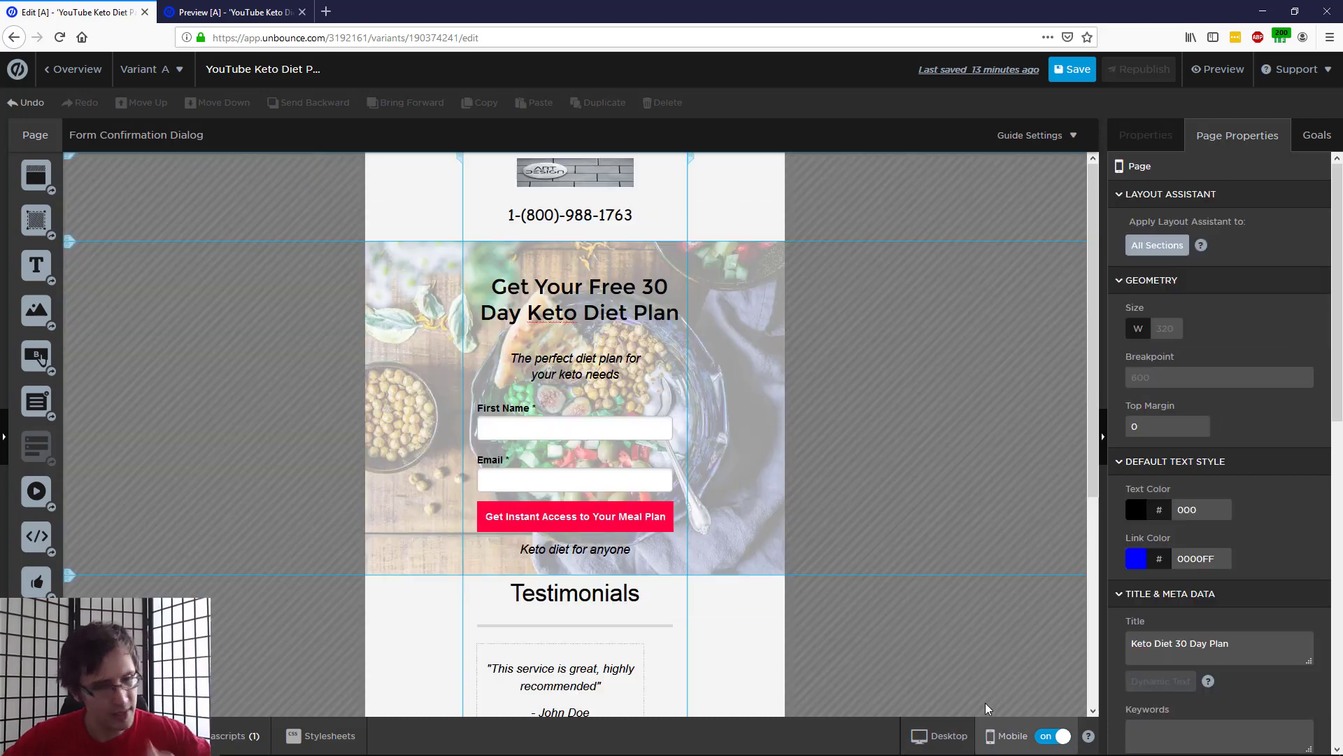
- Move the second testimonial text lower in its box and nudge the first testimonial sideways
scroll(623, 389, "down", 4)
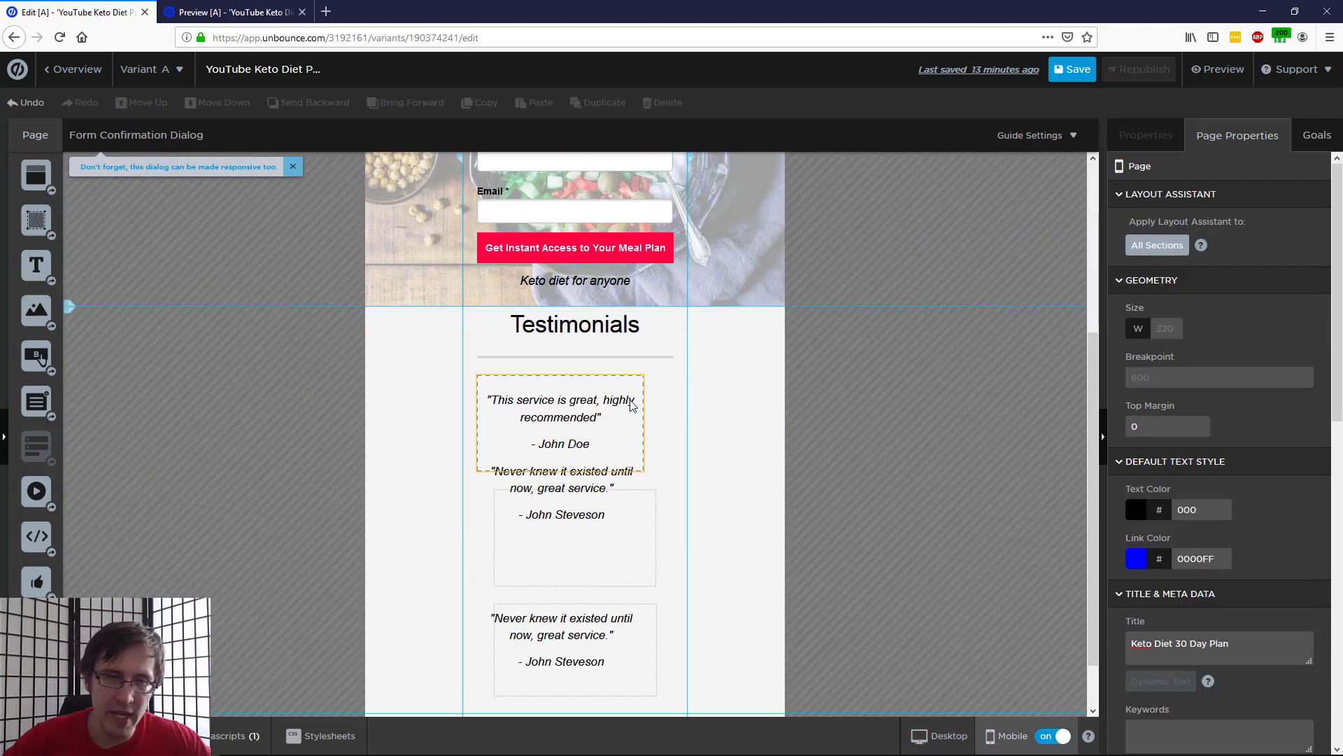
scroll(632, 404, "down", 1)
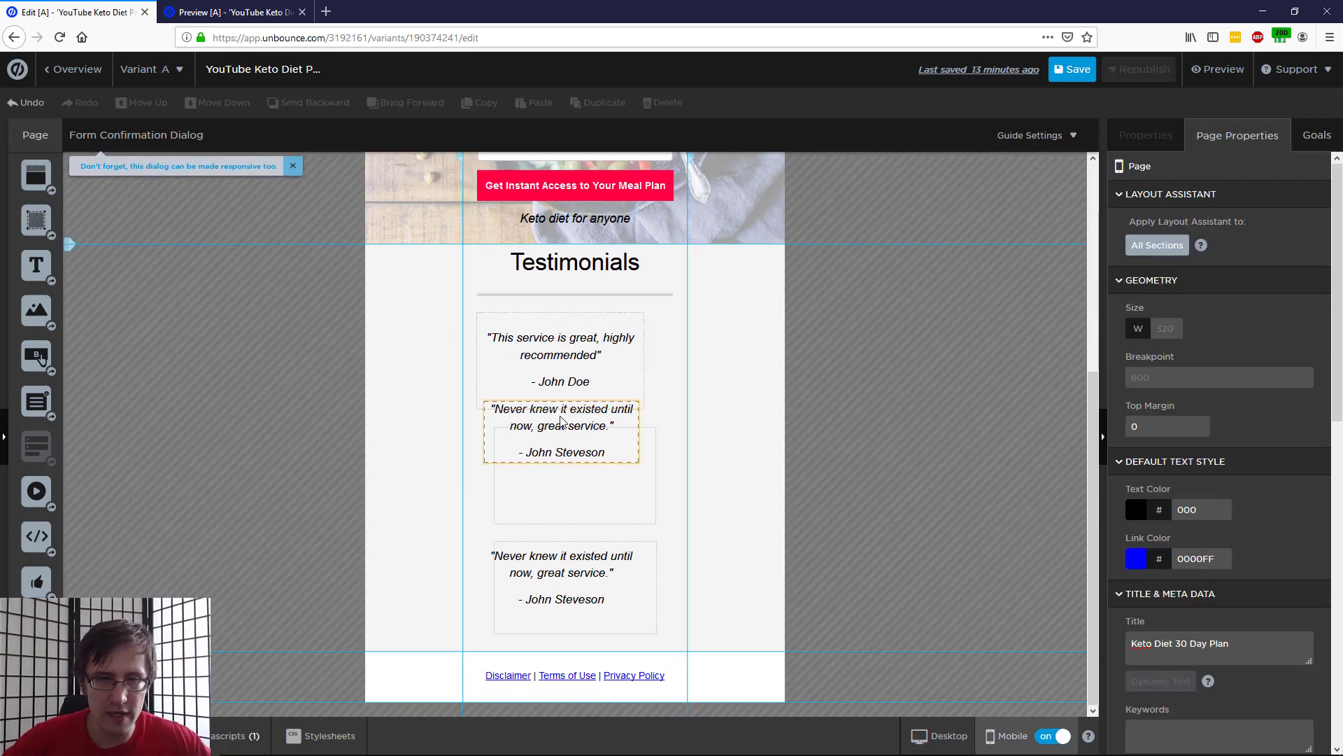
left_click_drag(562, 421, 573, 465)
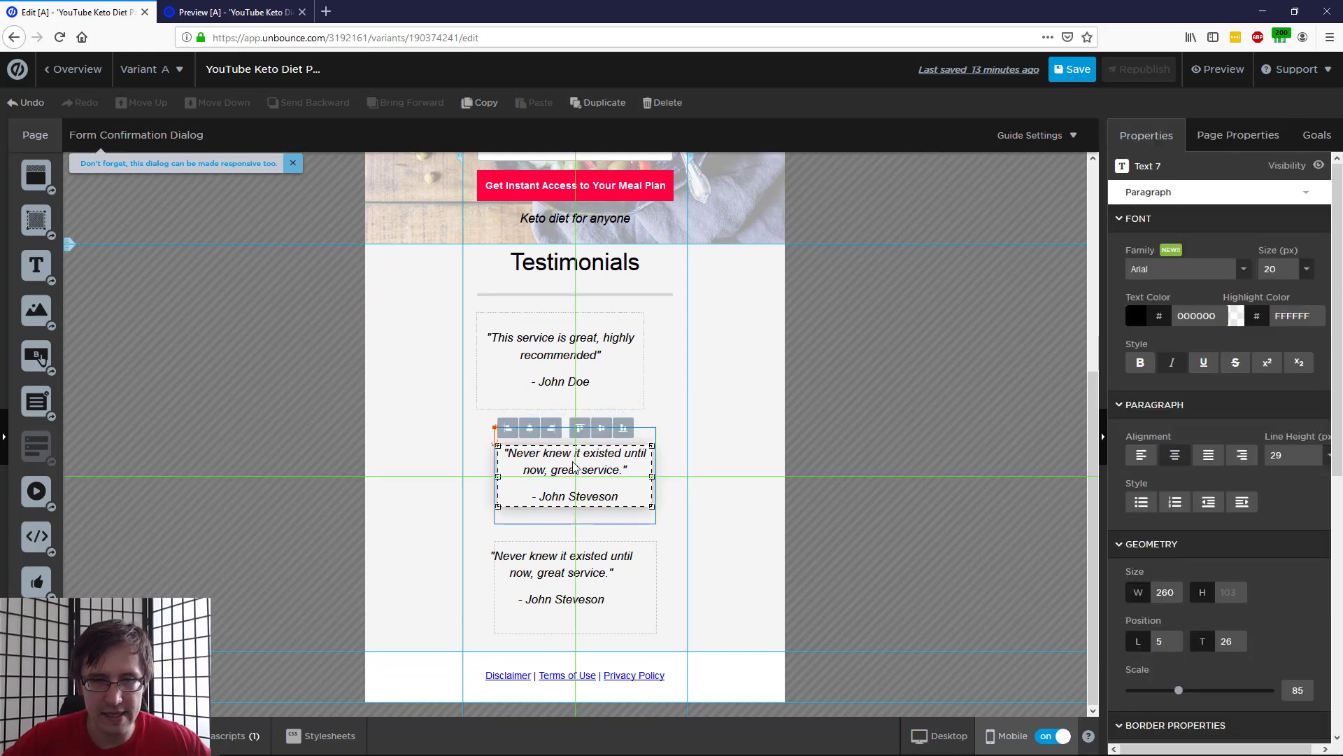
left_click_drag(586, 358, 603, 358)
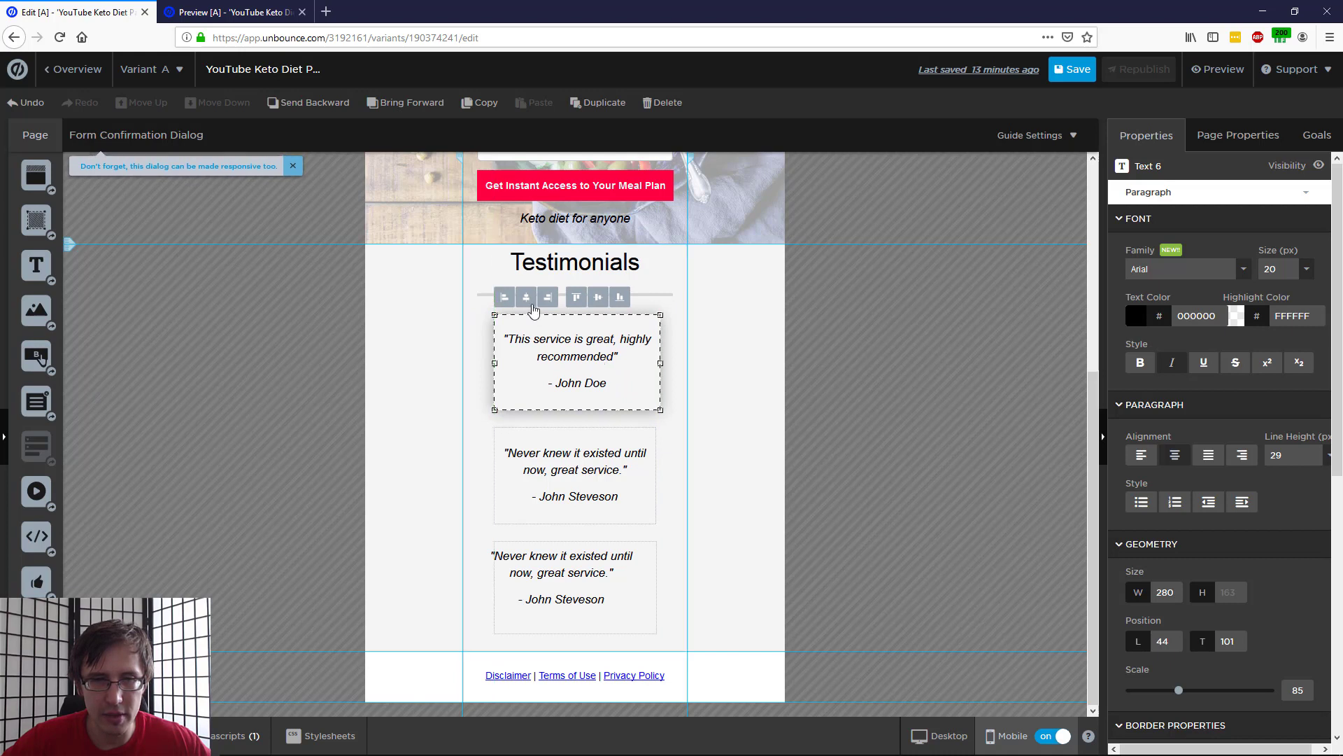
left_click(530, 424)
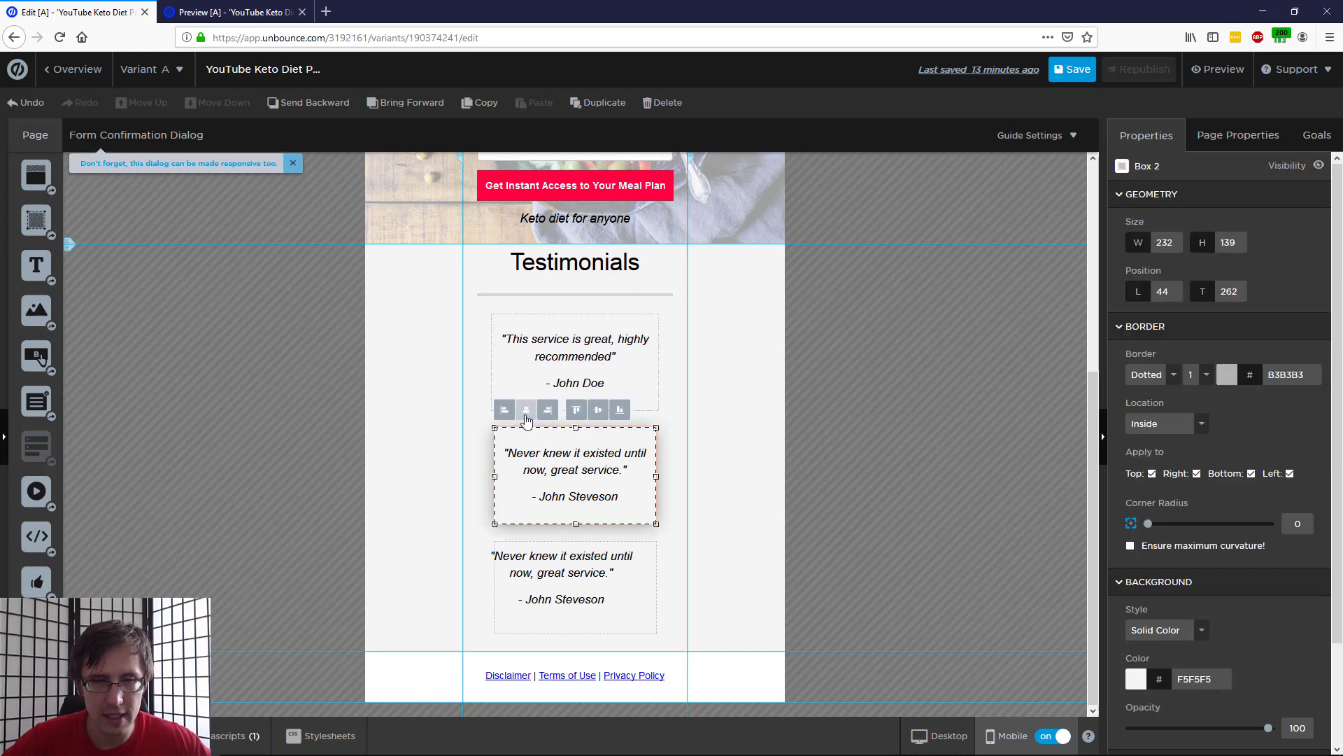
left_click(529, 449)
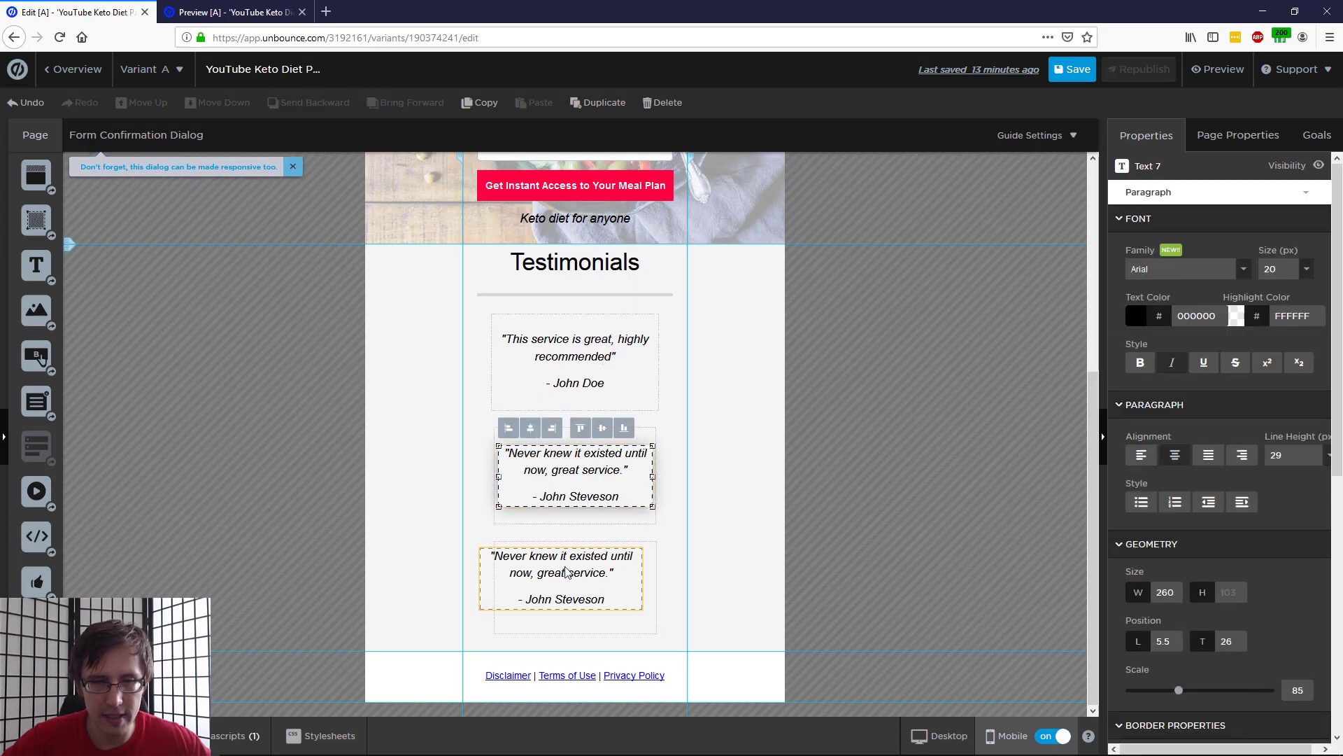
- Nudge Box 3 up with the arrow key, reposition its quote text, then deselect and scroll to the top
left_click(553, 595)
left_click(553, 593)
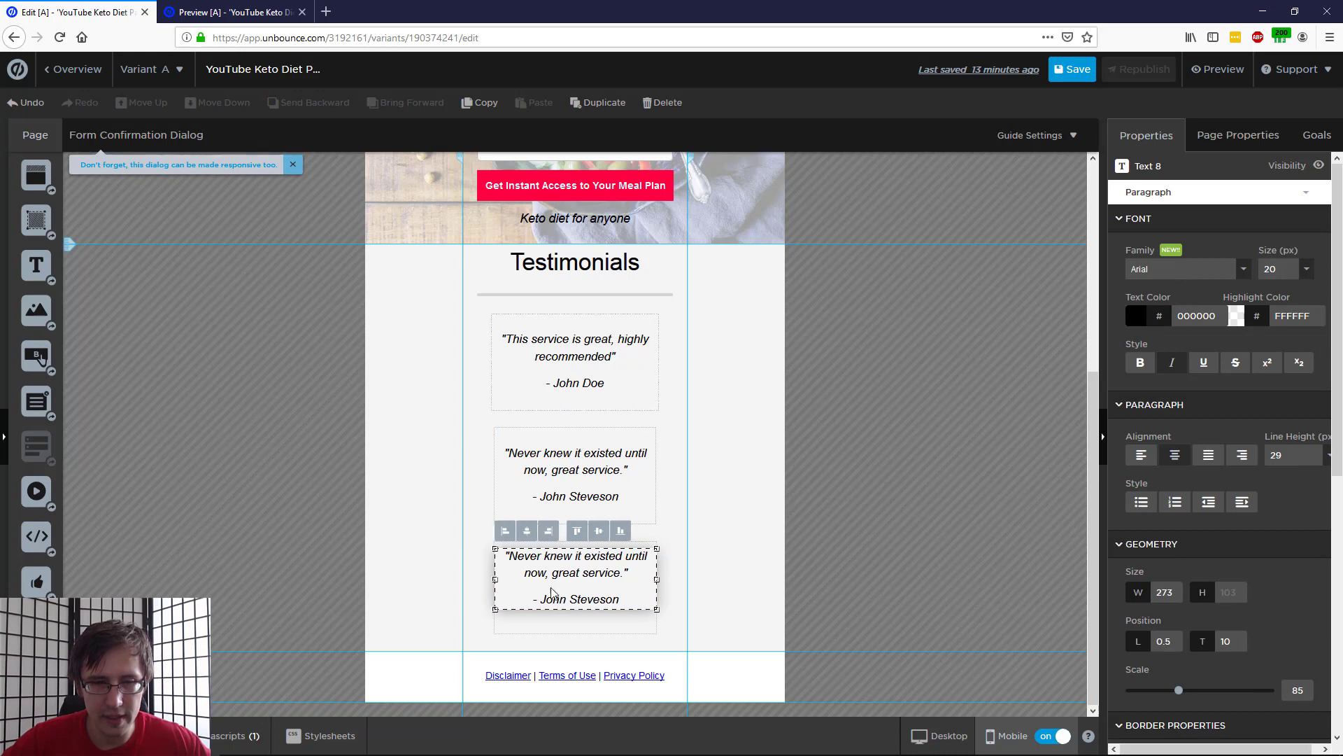
left_click(555, 628)
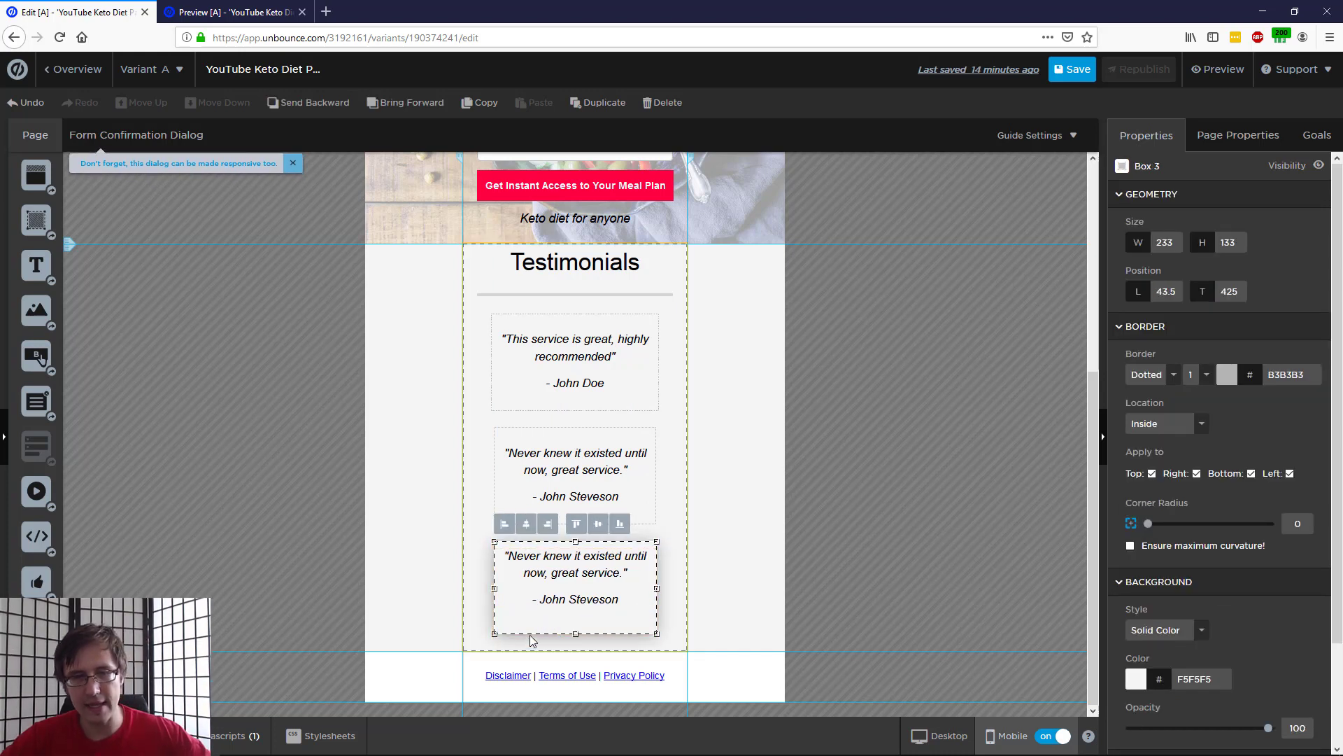
key("Up")
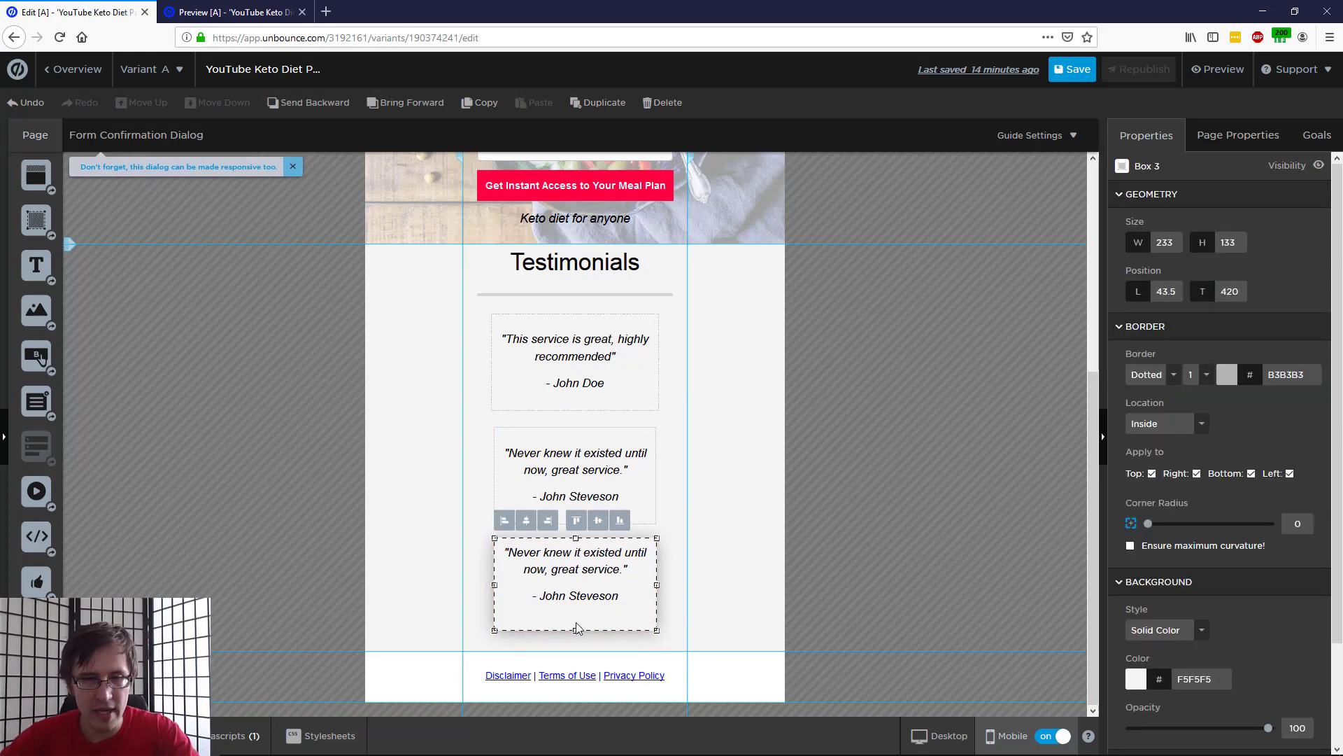
left_click_drag(568, 574, 567, 581)
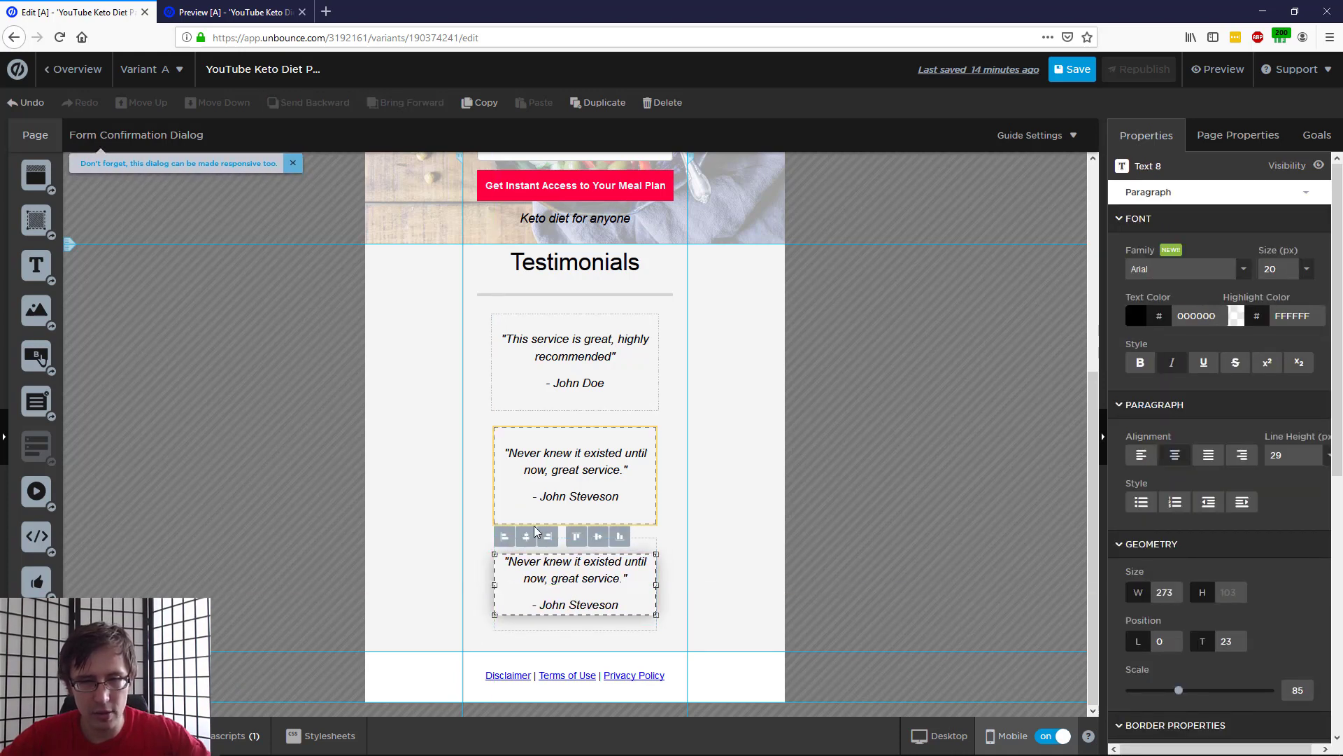
left_click(752, 517)
scroll(752, 518, "up", 5)
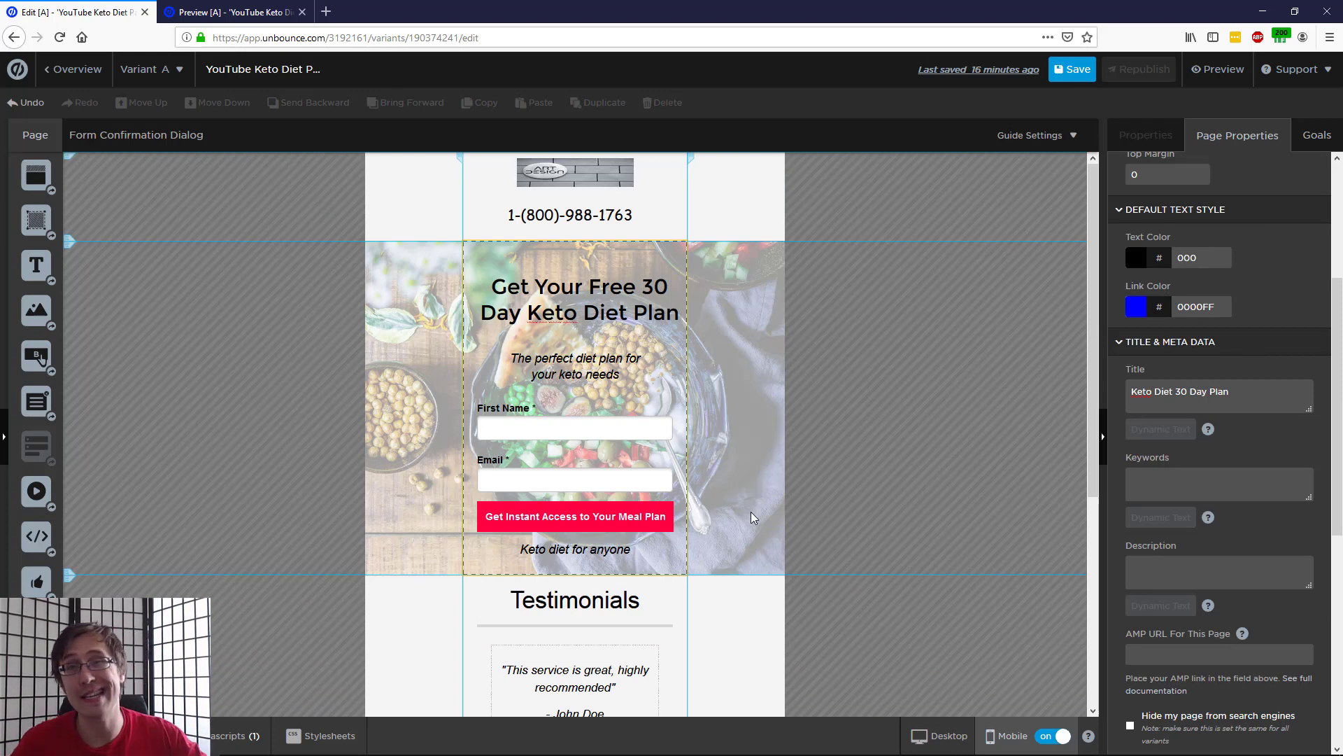
- Open the Contents outline listing Sections 1–4 with their text, image, form and box elements
left_click(609, 378)
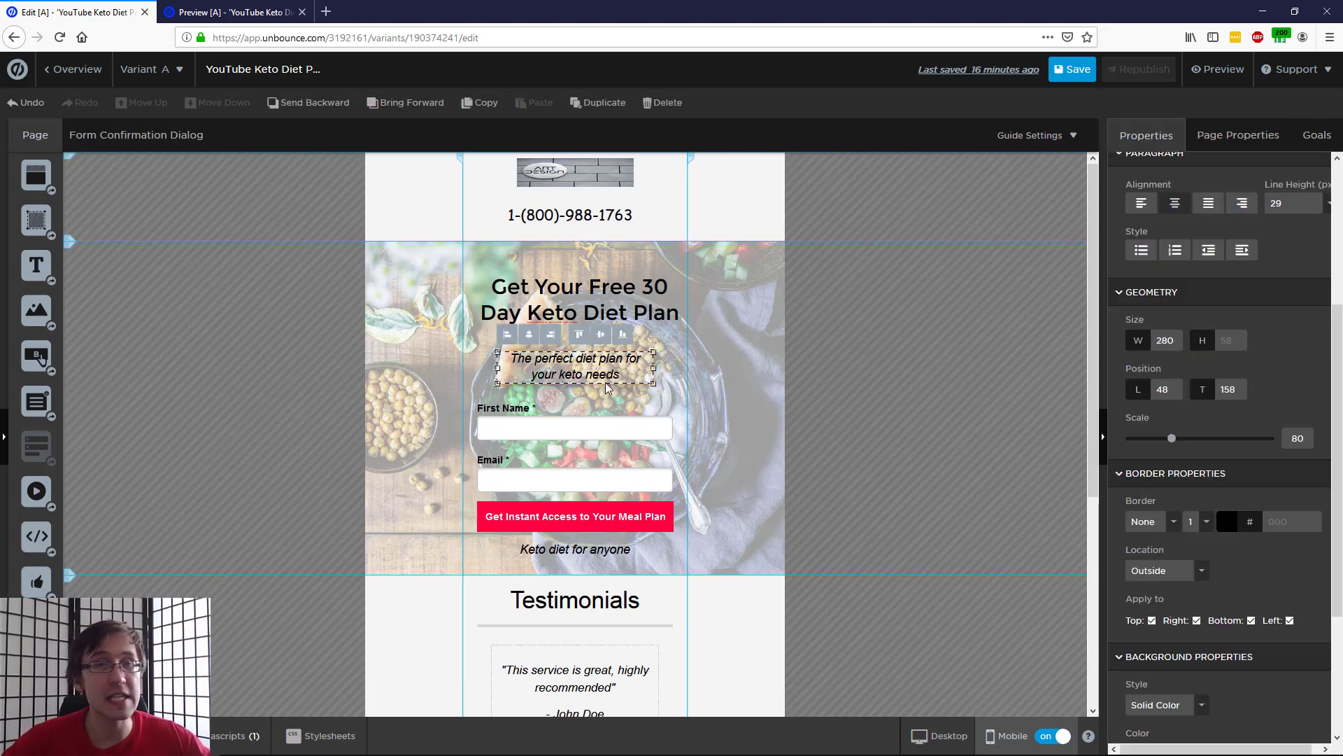
scroll(1217, 483, "up", 3)
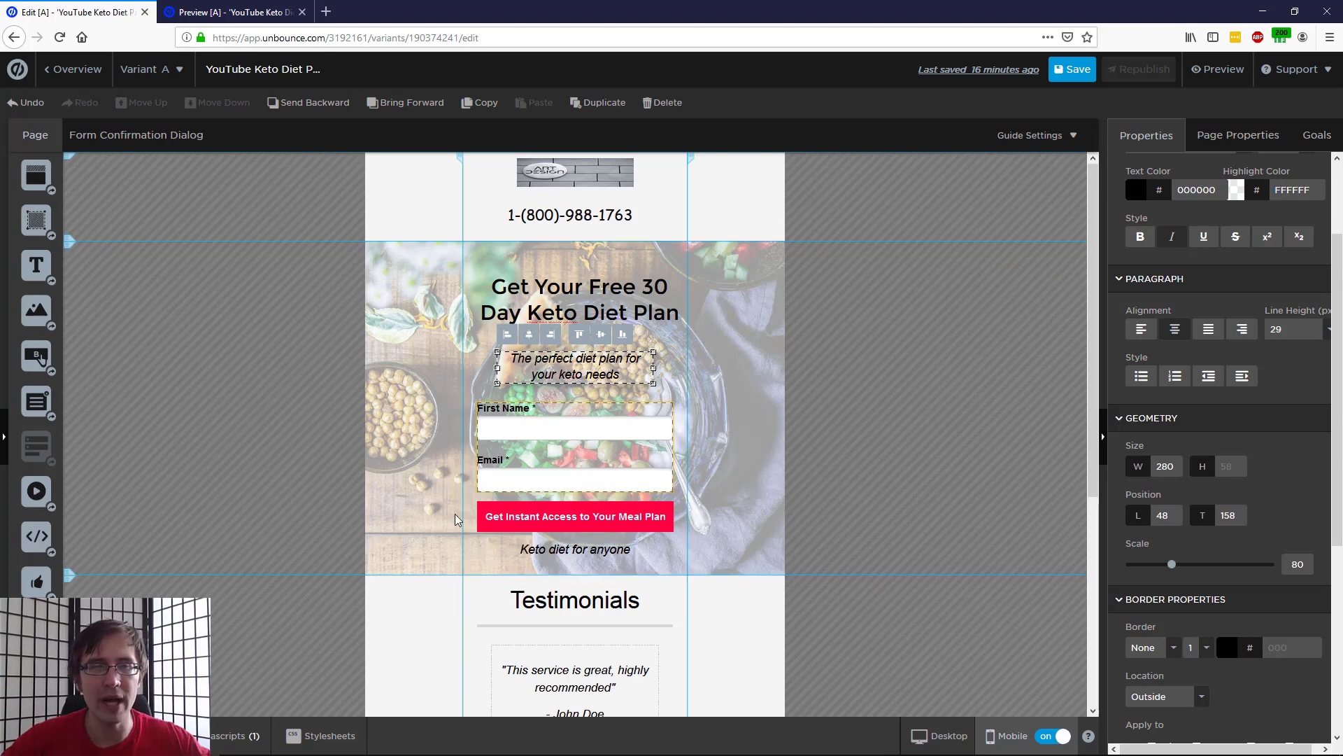
left_click(122, 735)
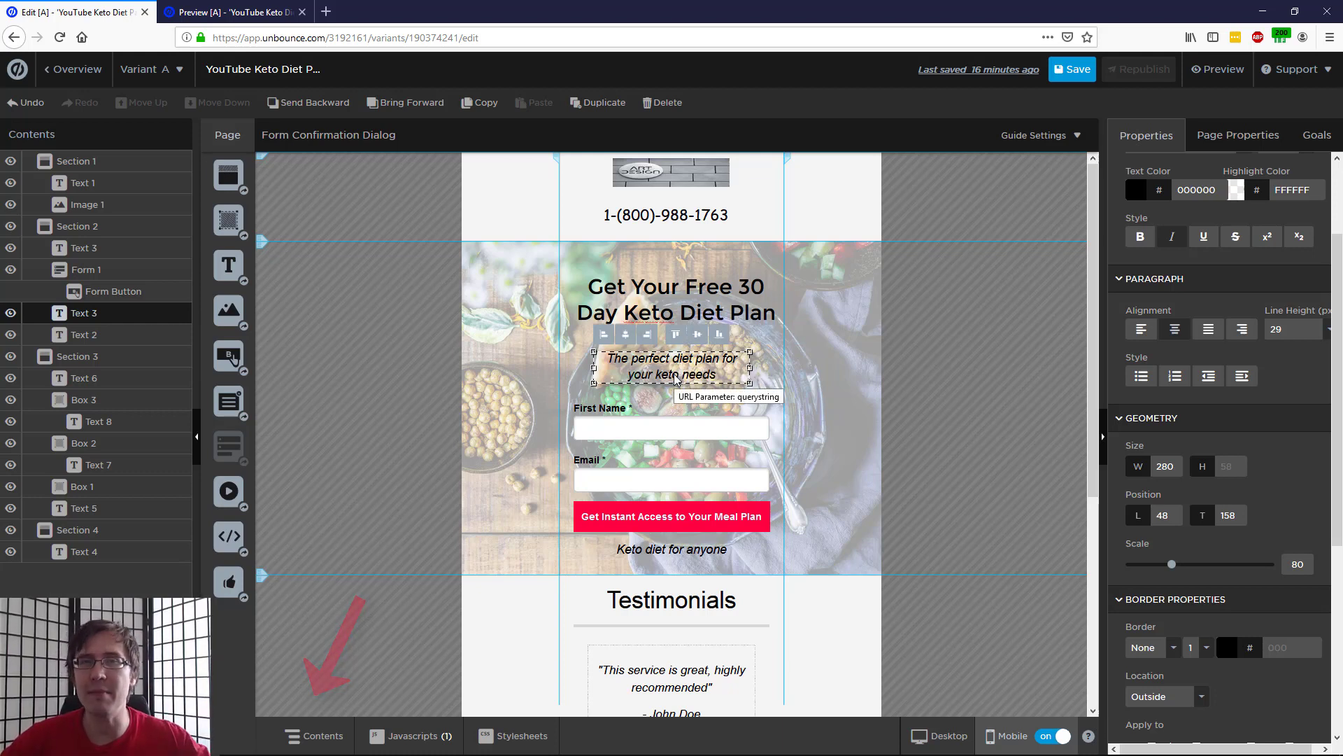
- Switch to the desktop layout and select the header phone number, Text 1 in Section 1
left_click(928, 737)
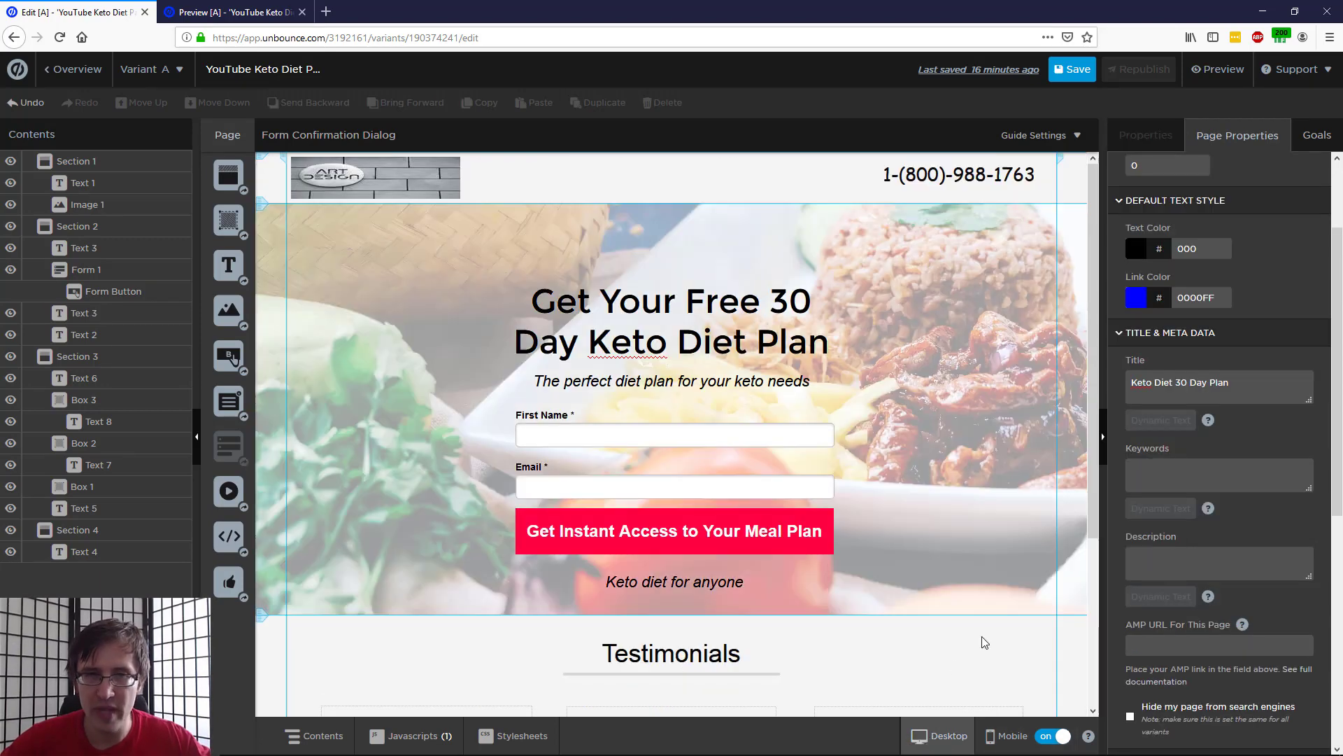
left_click(930, 177)
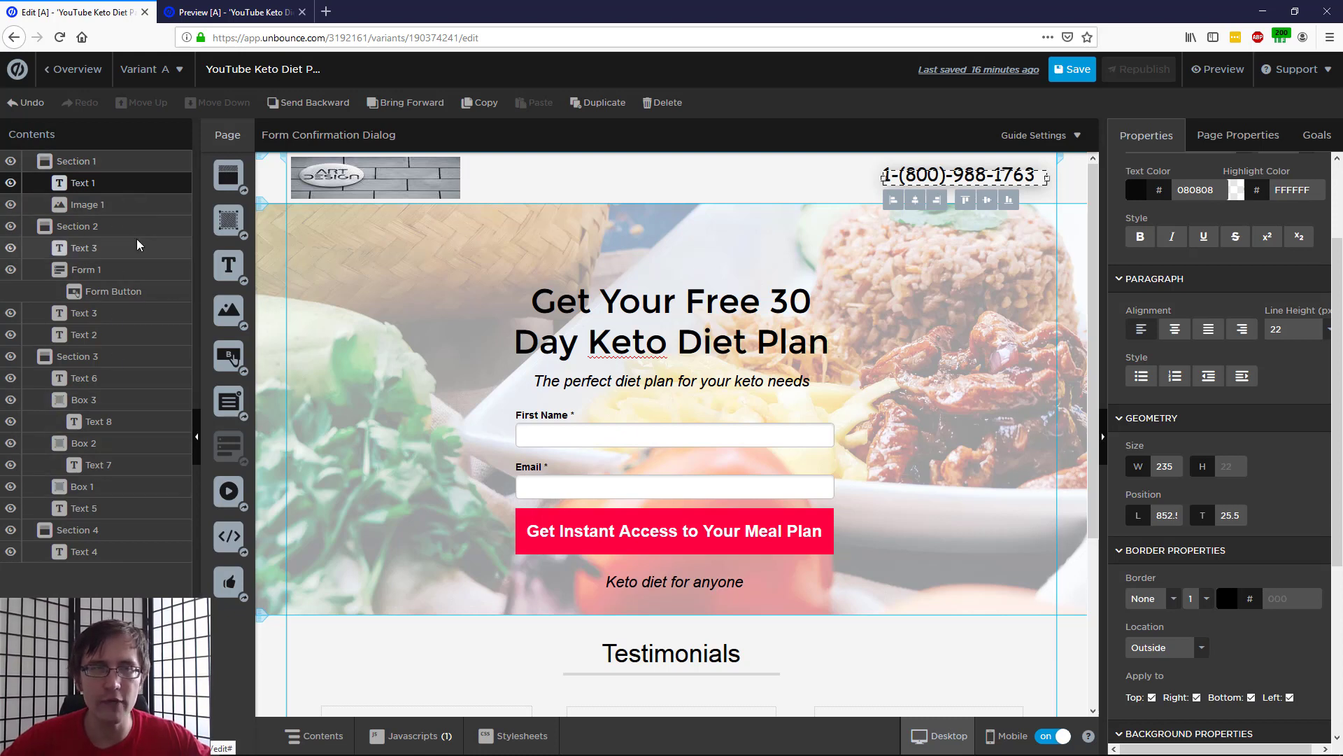
- Rename the header phone number layer to 'phone number desktop'
double_click(104, 190)
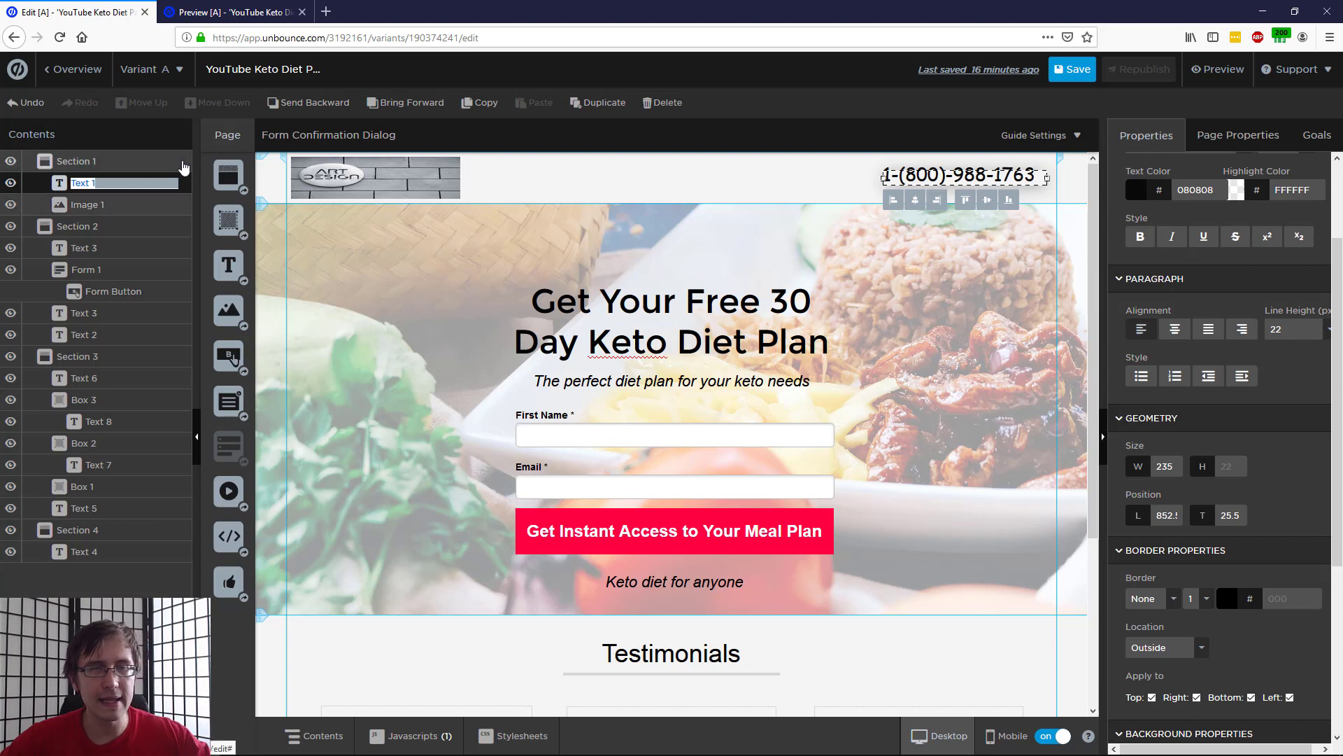
type("phone number desktop")
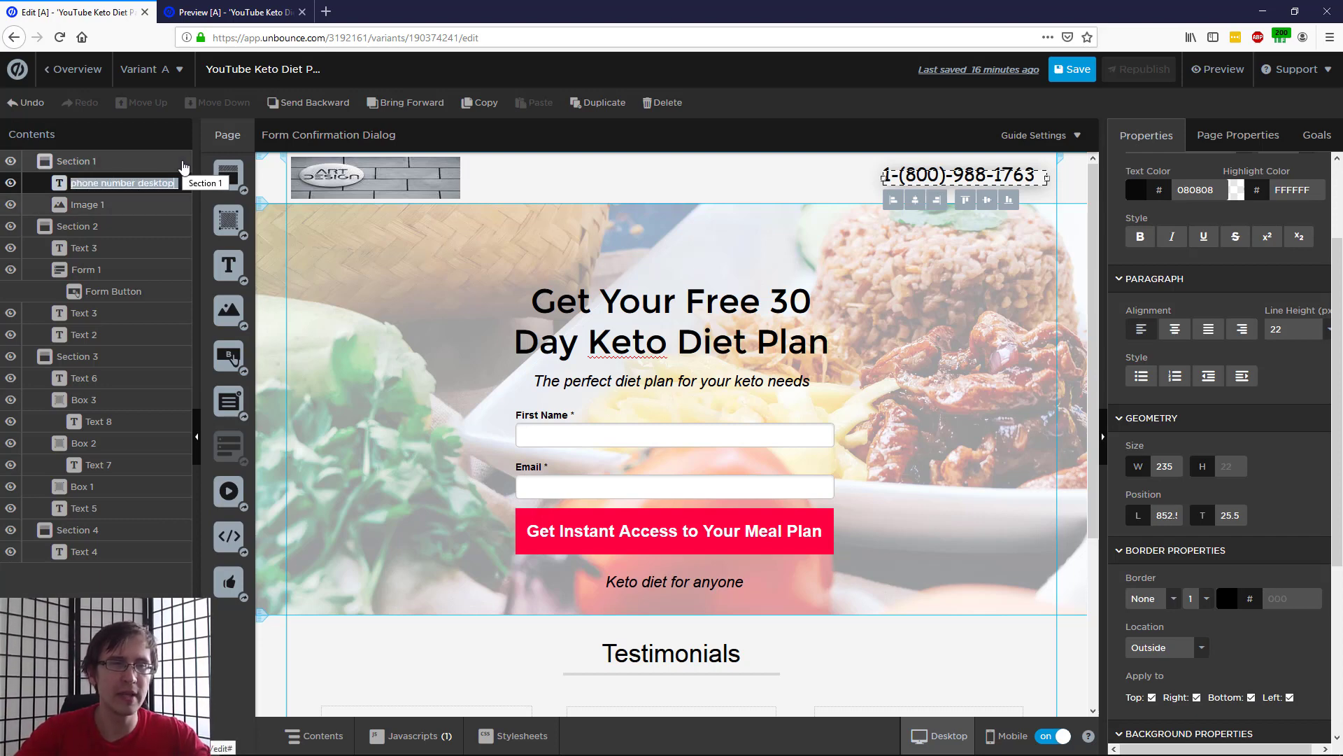
key("Return")
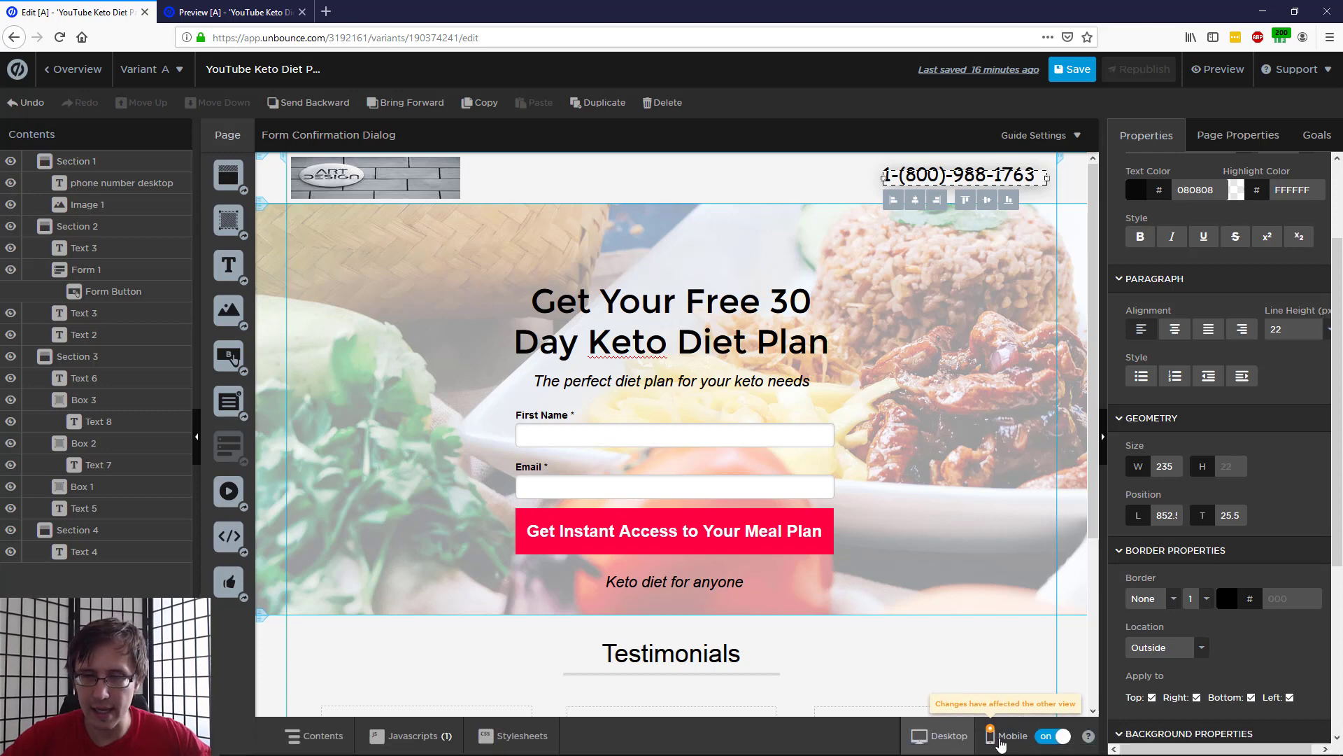
- Toggle between desktop and mobile layouts, ending with the mobile phone number selected
left_click(999, 736)
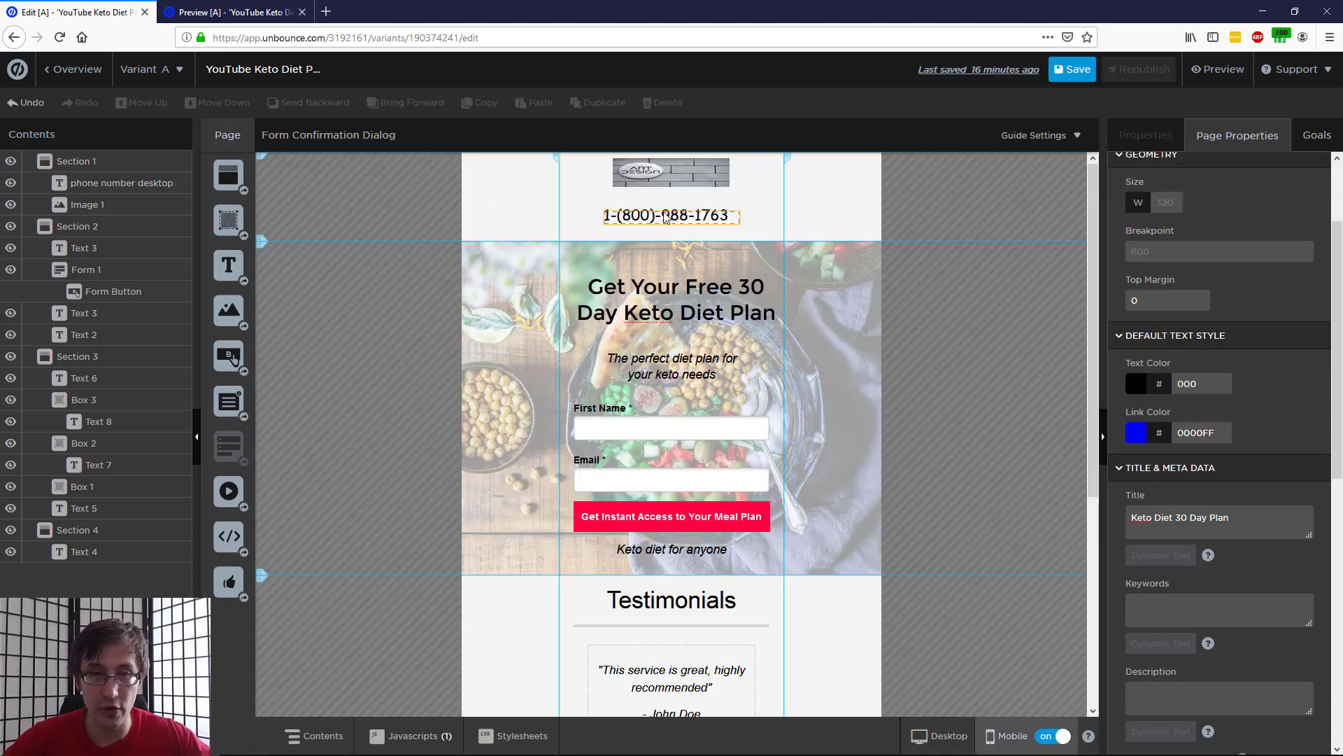
left_click(923, 737)
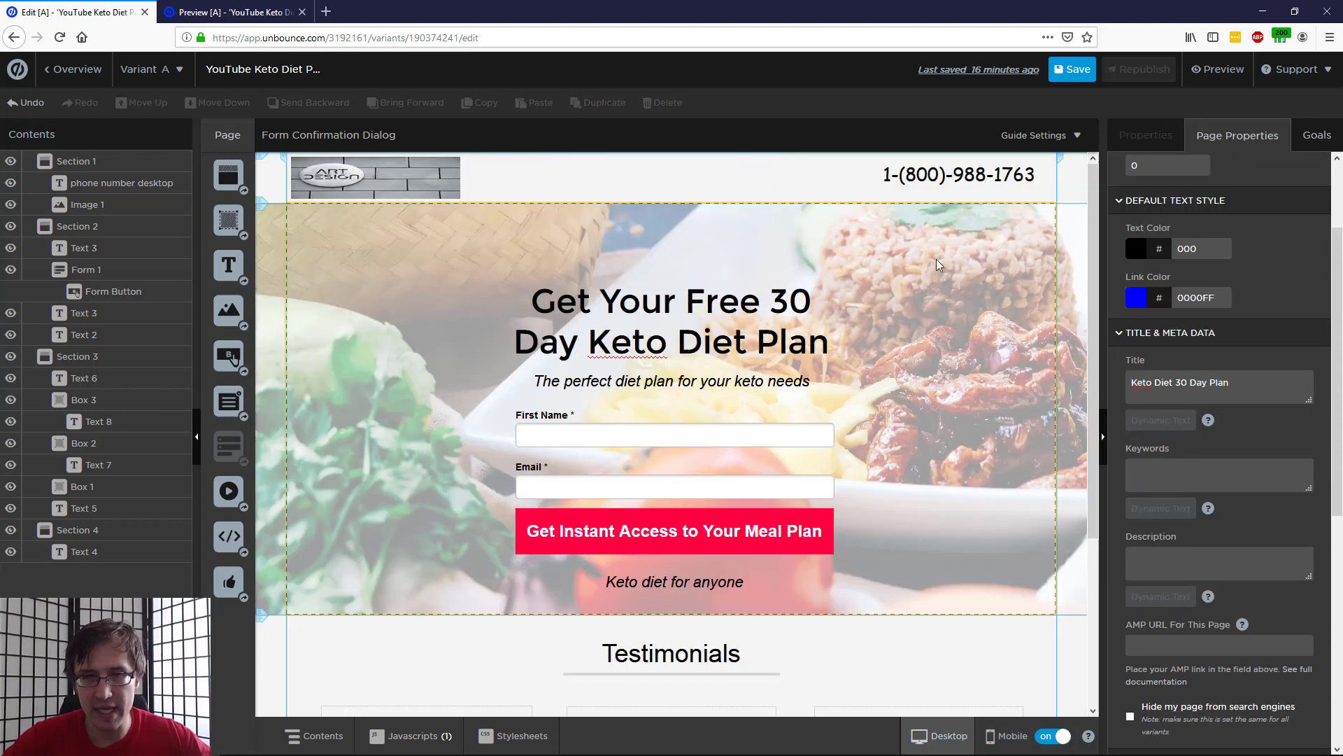
left_click(938, 183)
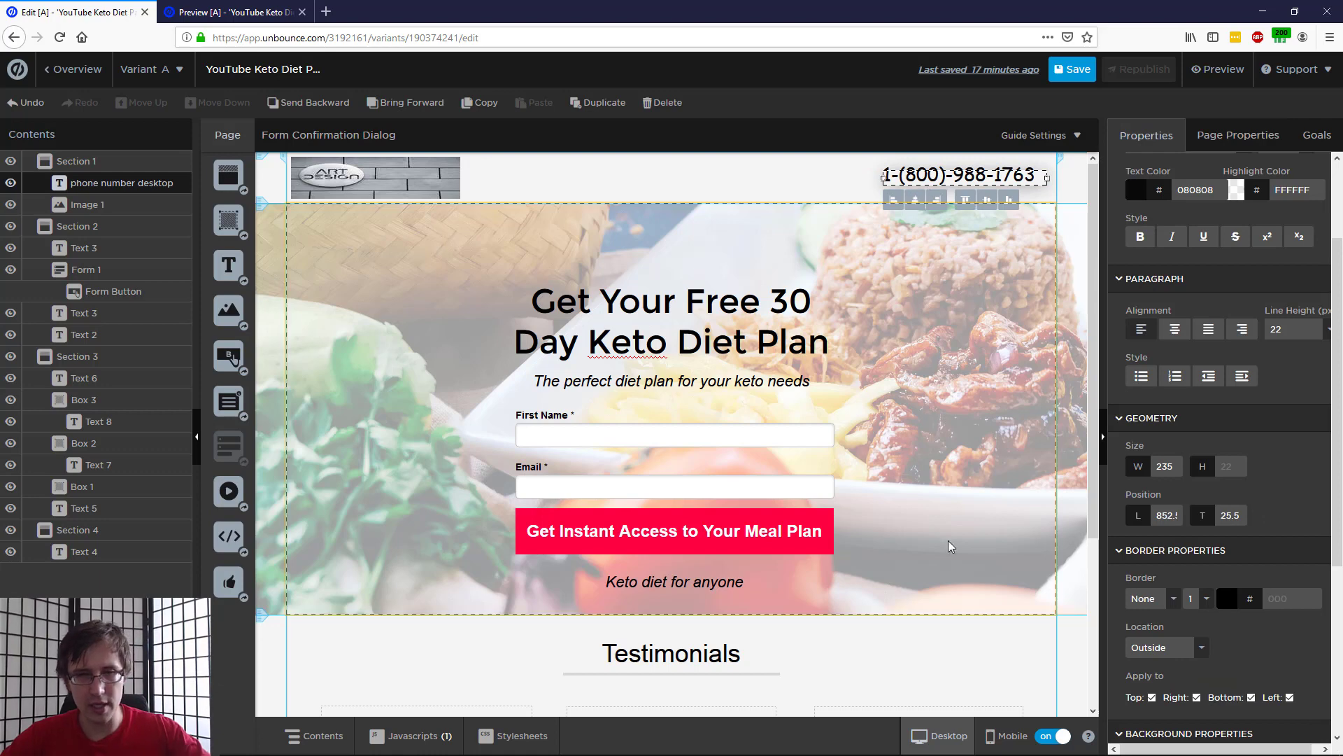
left_click(1014, 738)
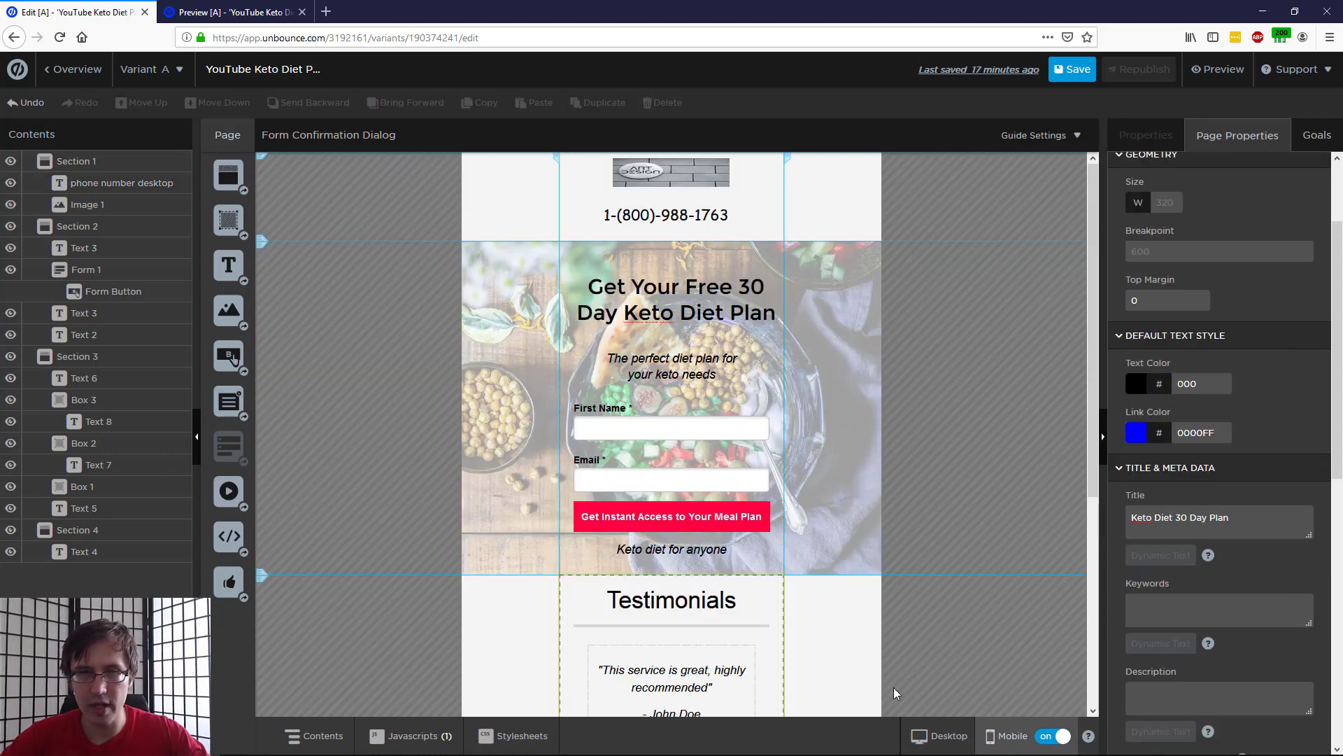
left_click(694, 221)
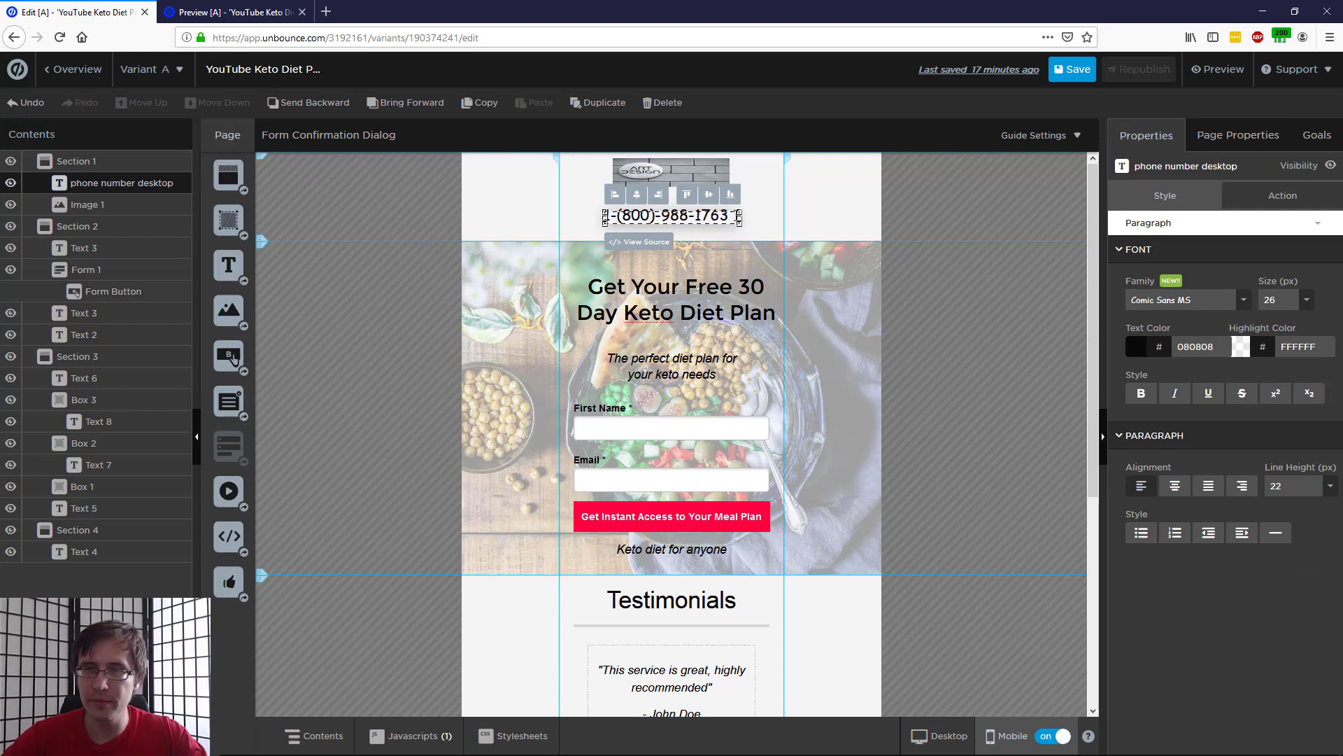
- Change the number's ending from 1763 to 1764, then copy and paste it on desktop
double_click(738, 218)
type("1764")
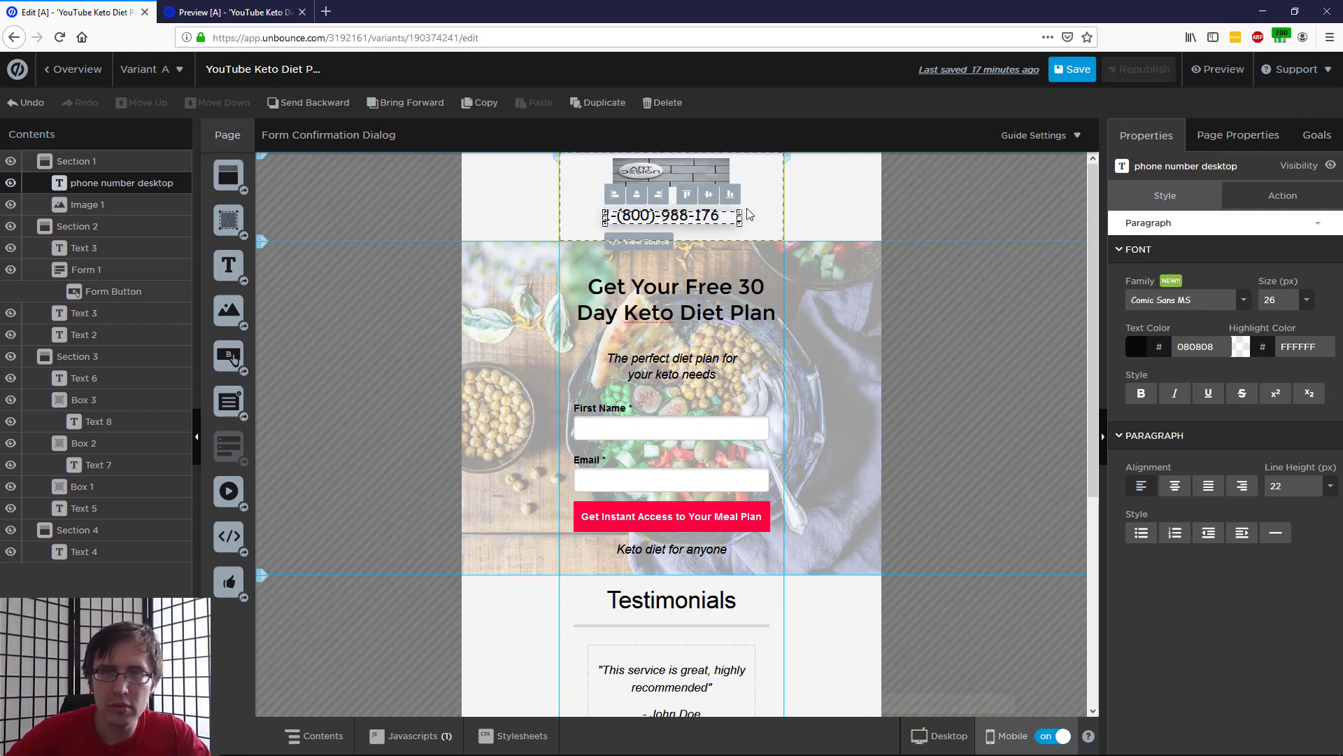
left_click(941, 735)
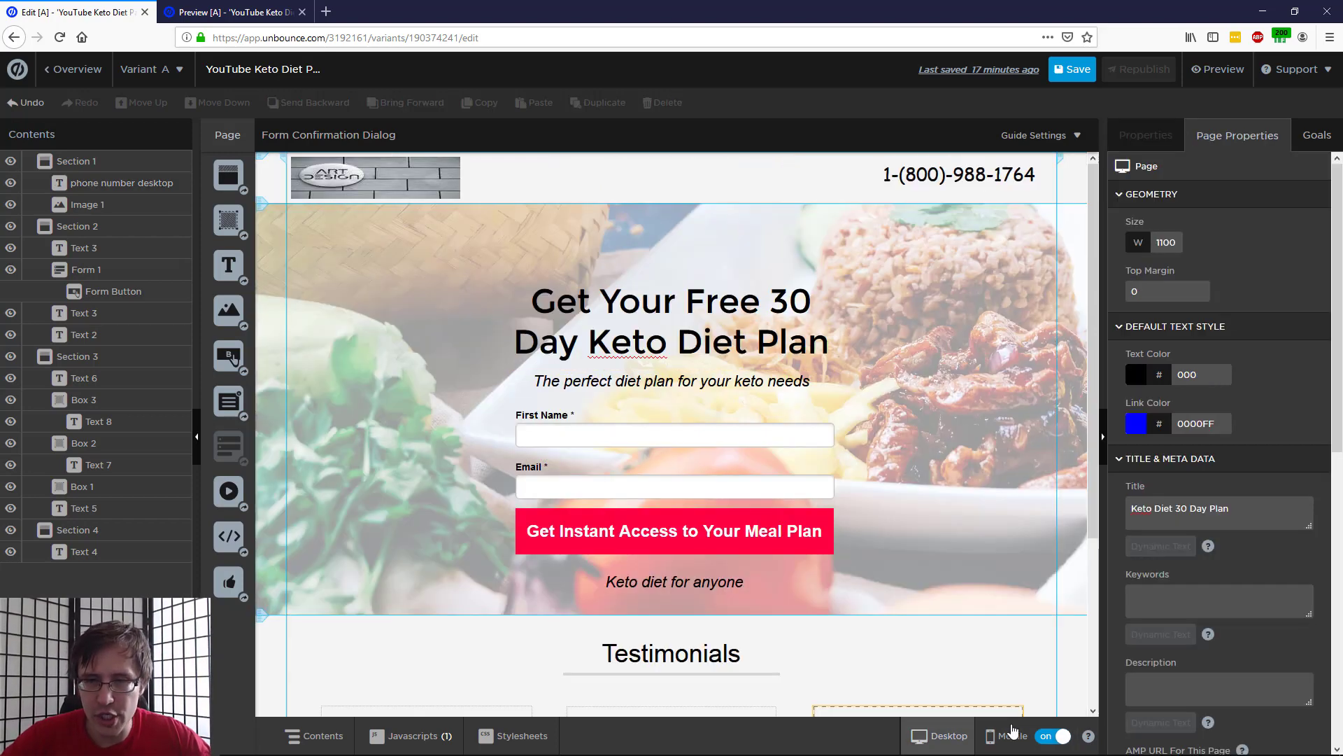
left_click(909, 176)
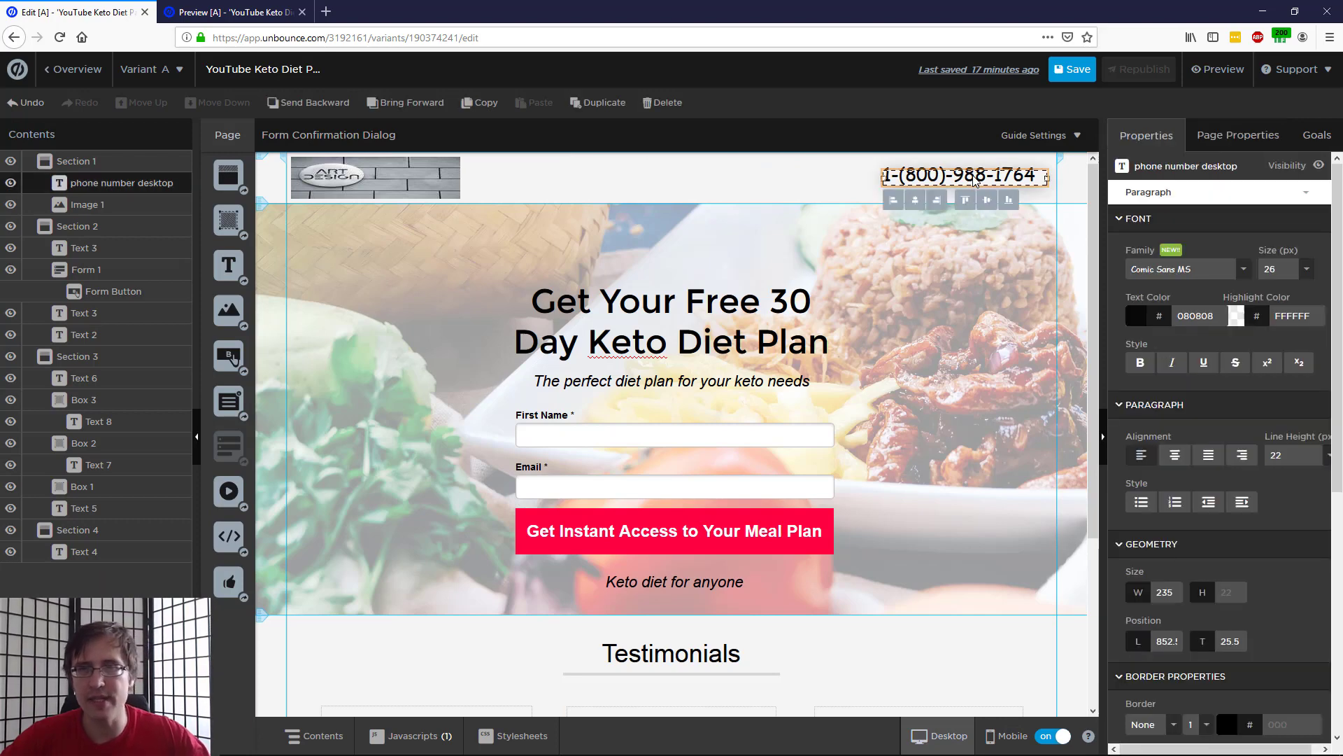
key("ctrl+c")
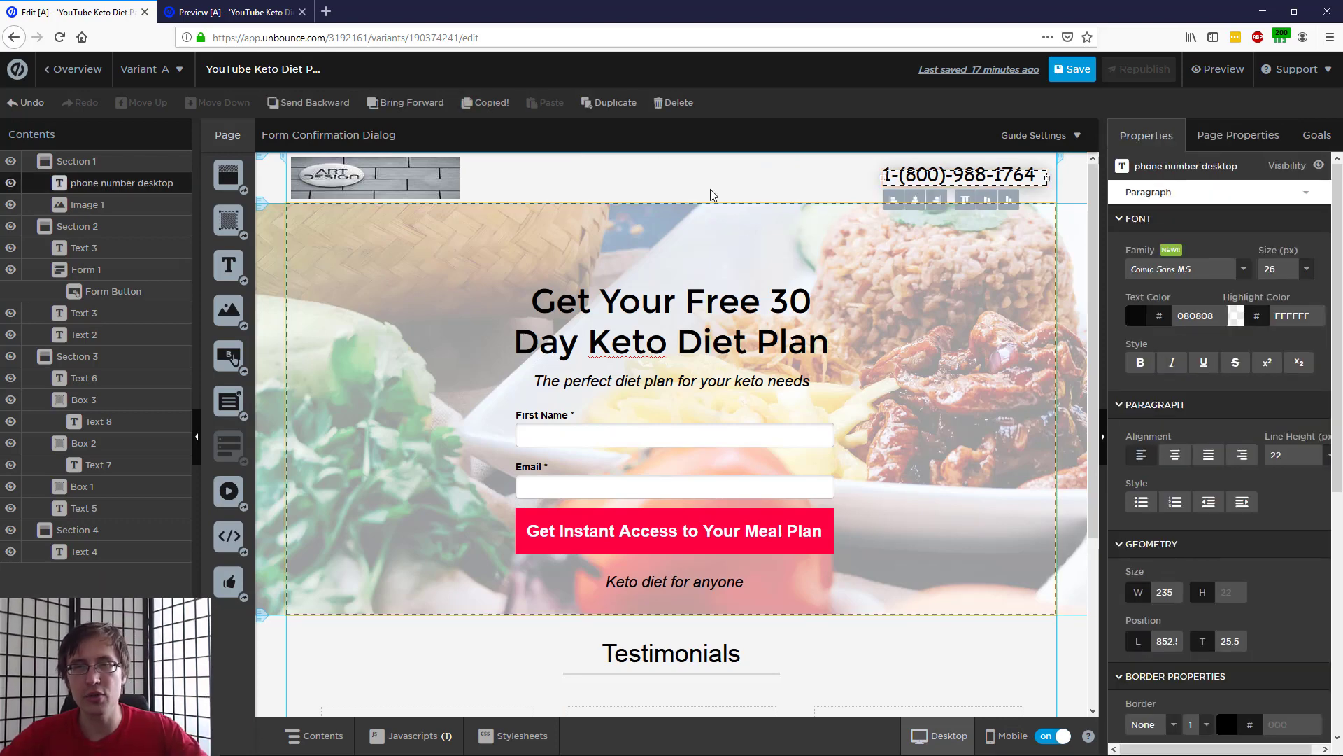
key("ctrl+v")
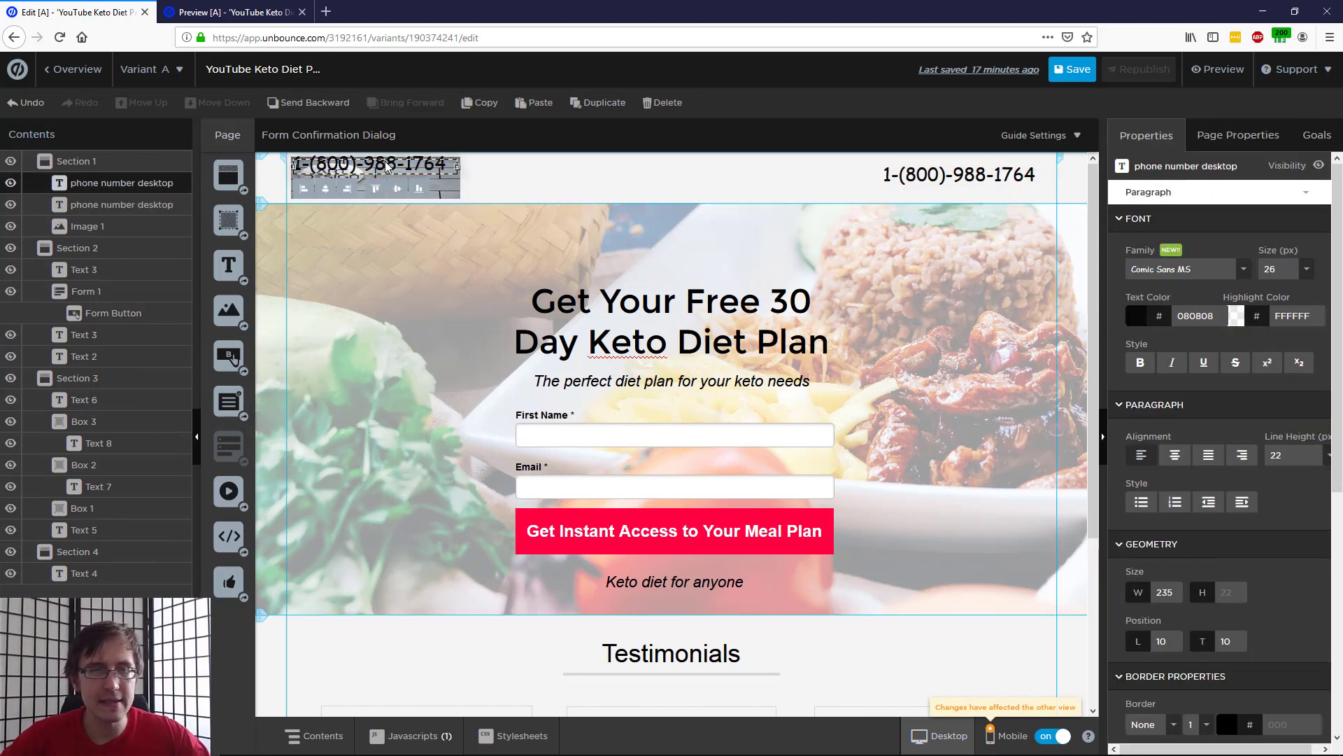
- Place the copy beside the original number and rename its layer 'phone number mobile'
left_click_drag(388, 166, 789, 184)
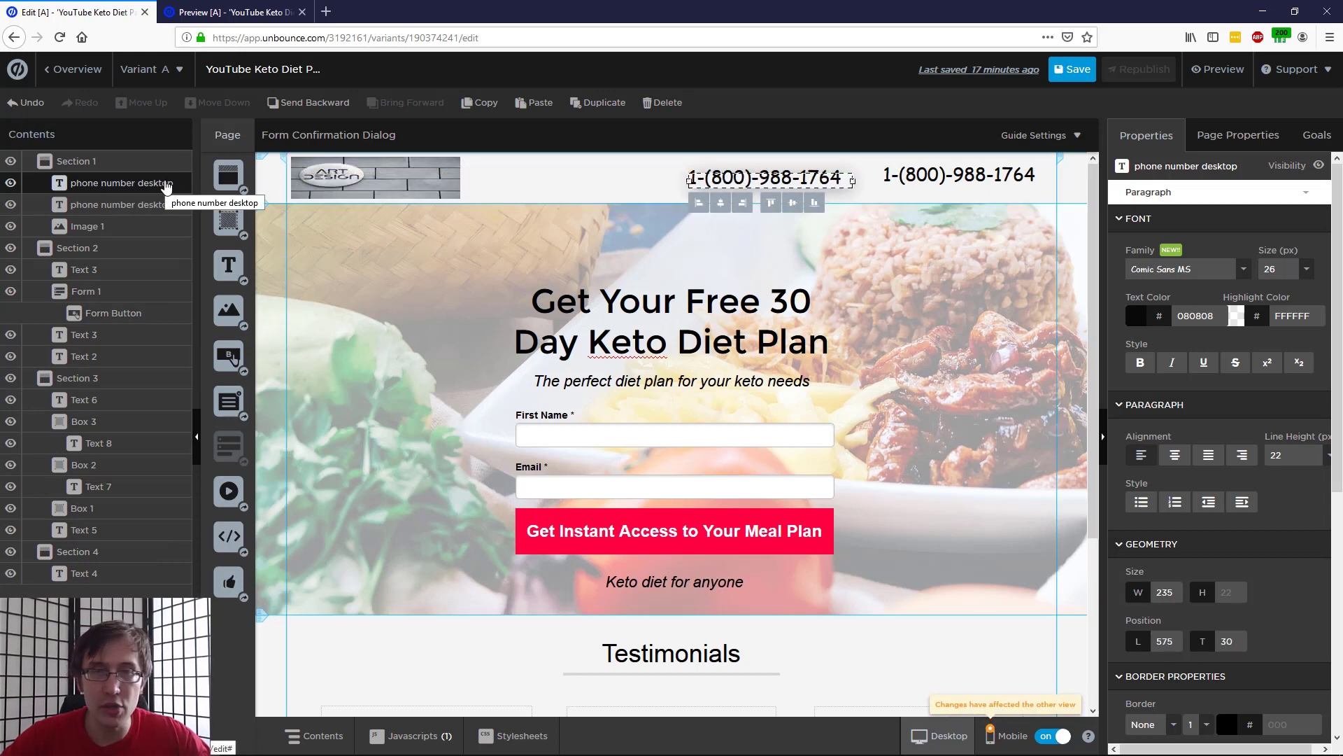
double_click(171, 183)
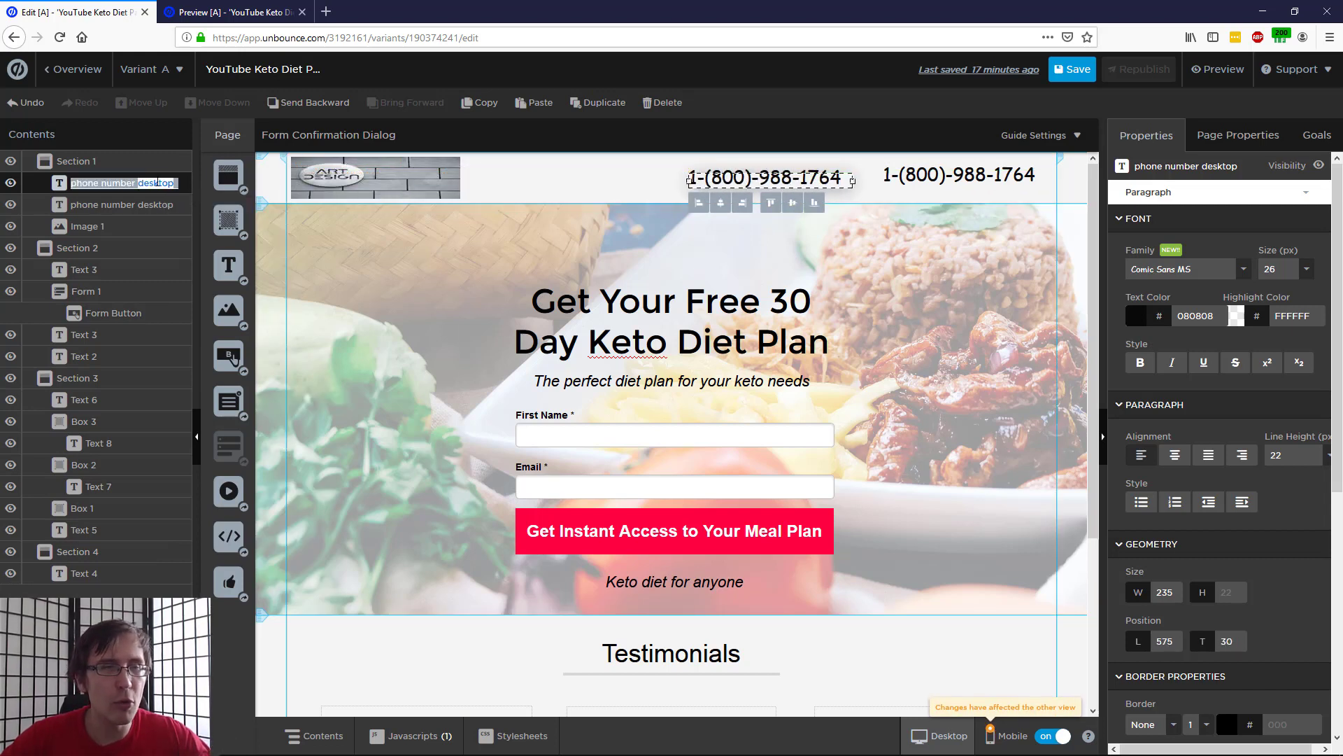
type("mobile")
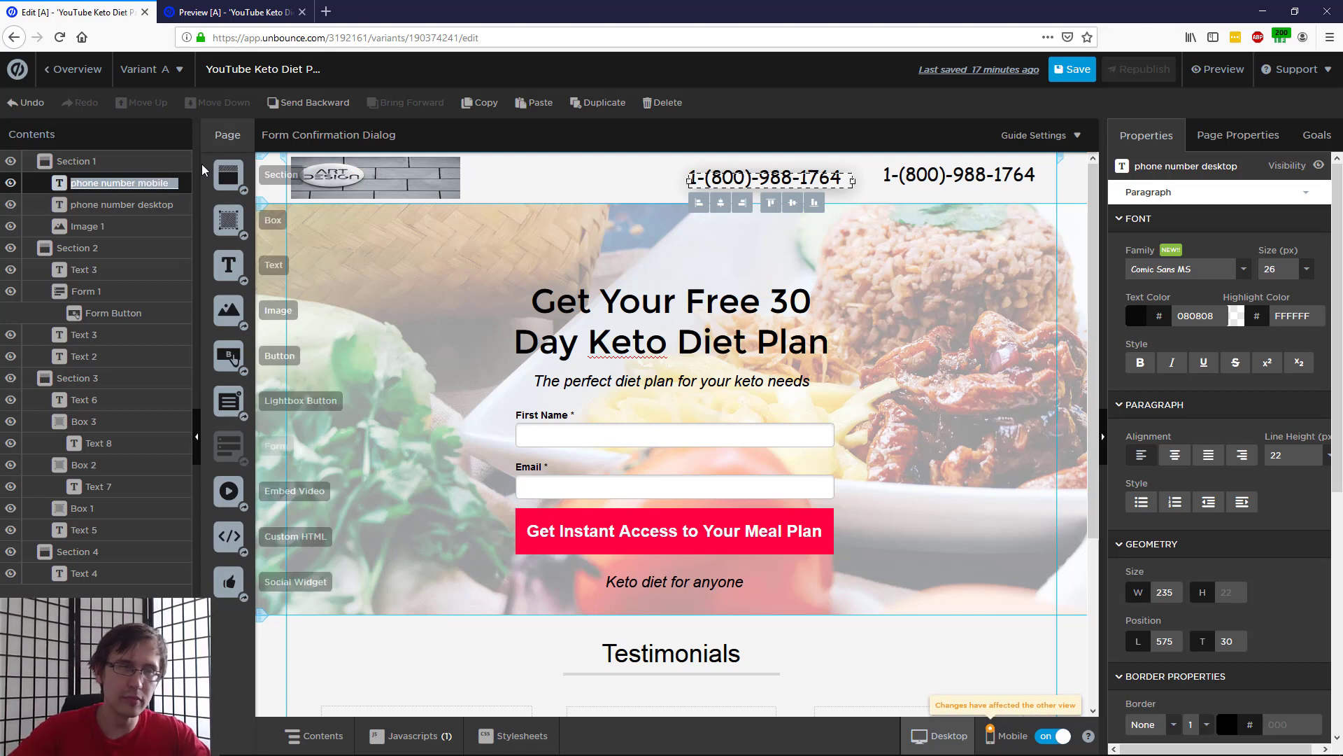
key("Return")
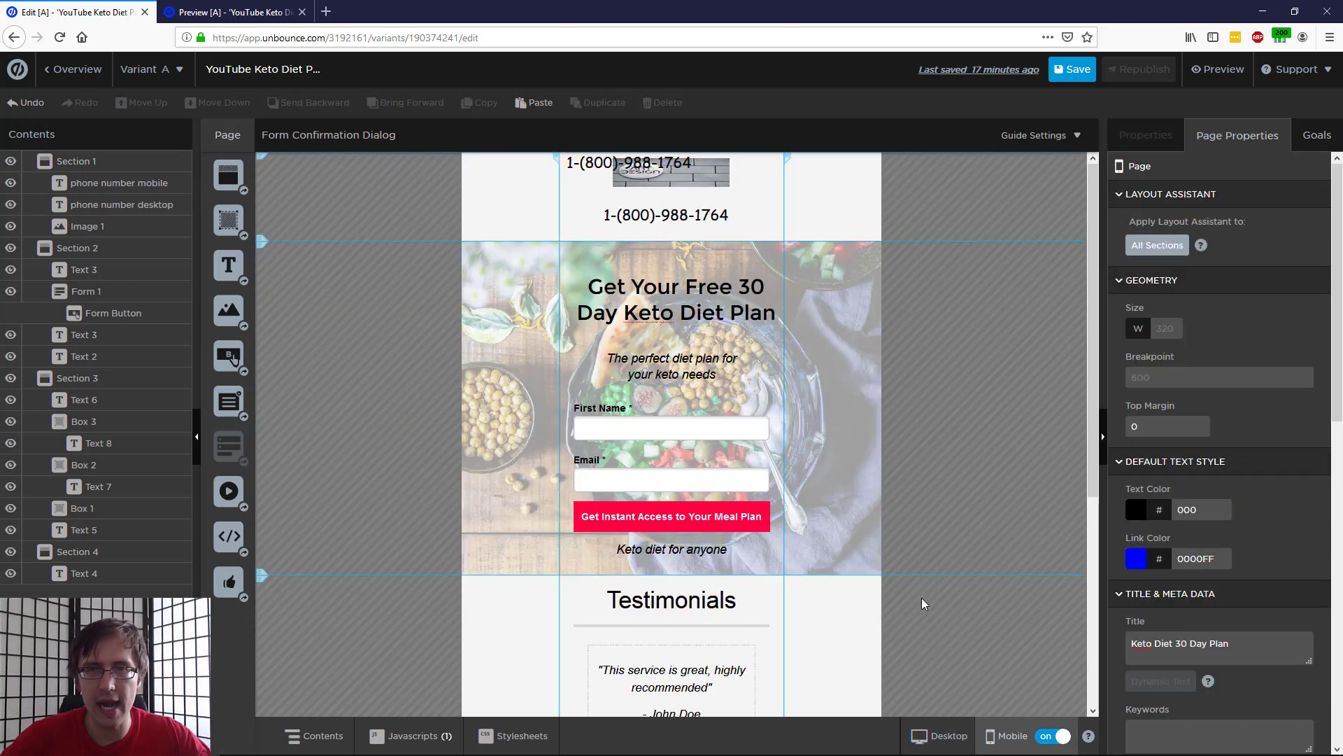
left_click(940, 738)
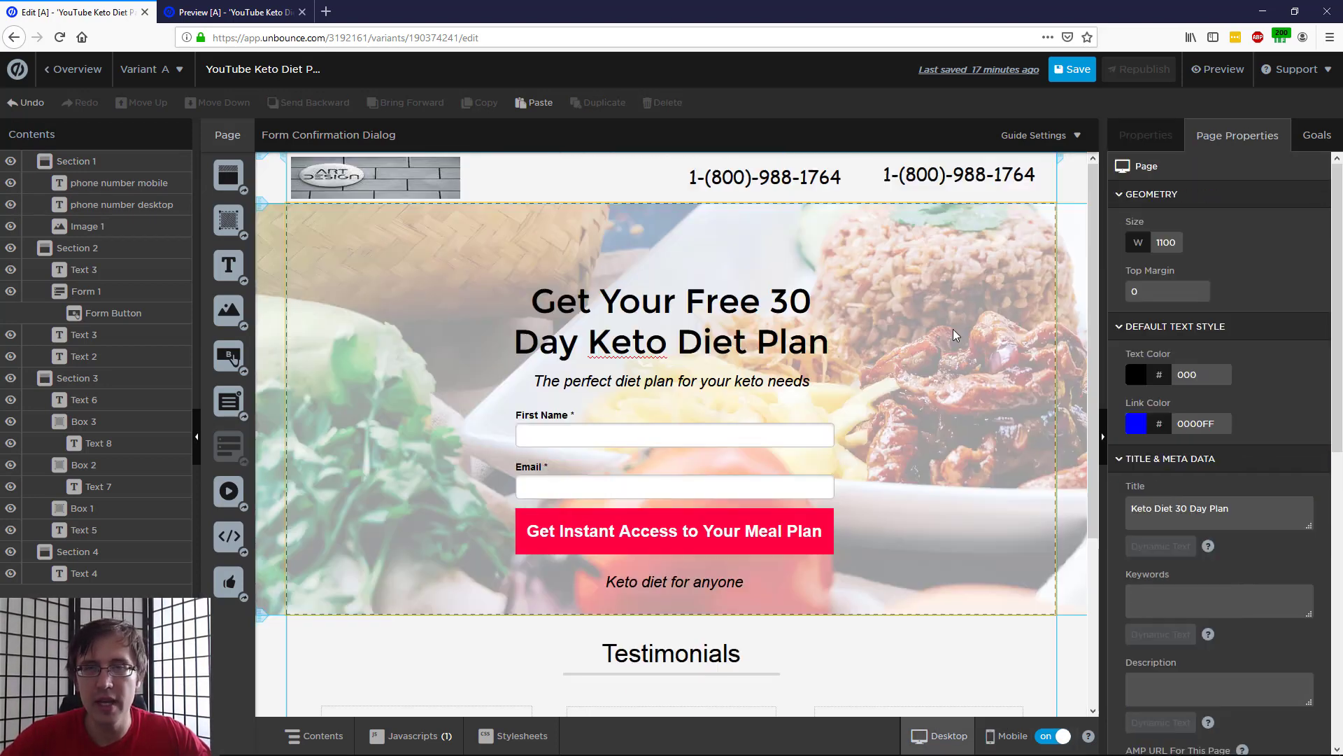
left_click(1007, 180)
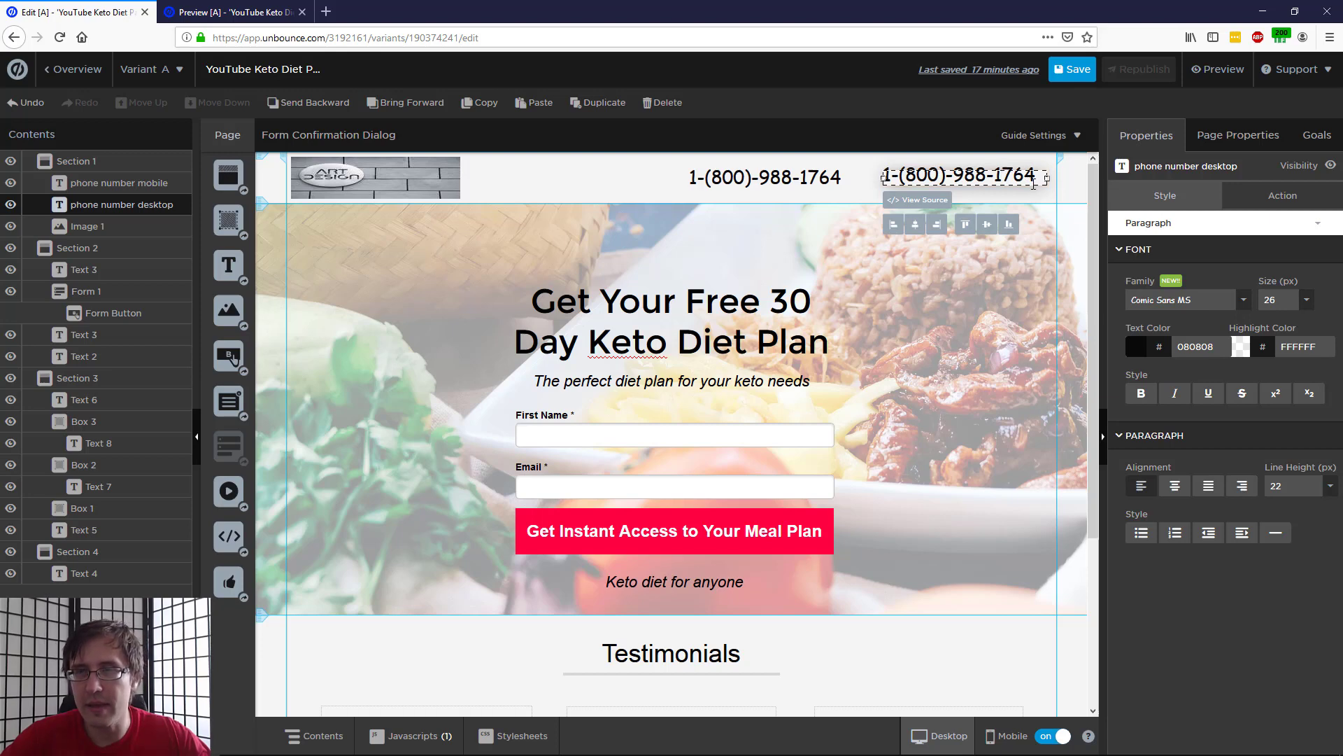
left_click(863, 253)
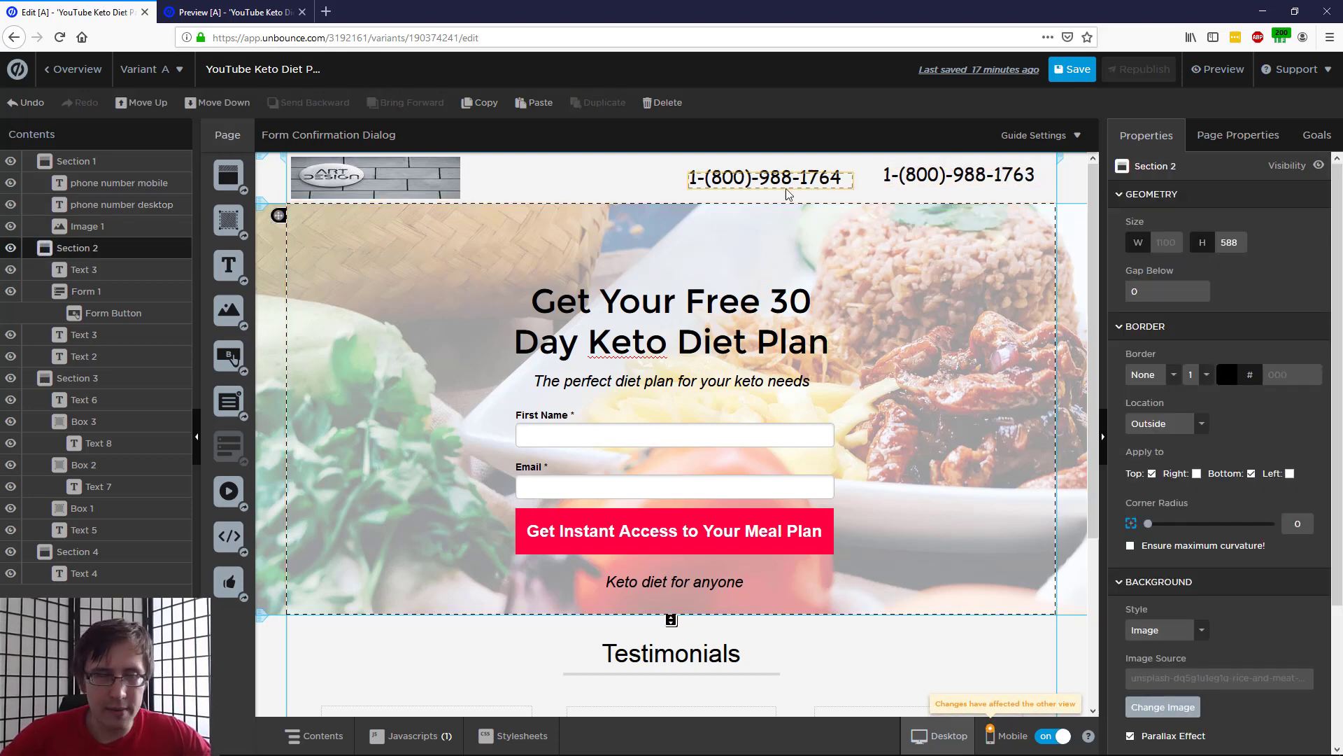
left_click(804, 181)
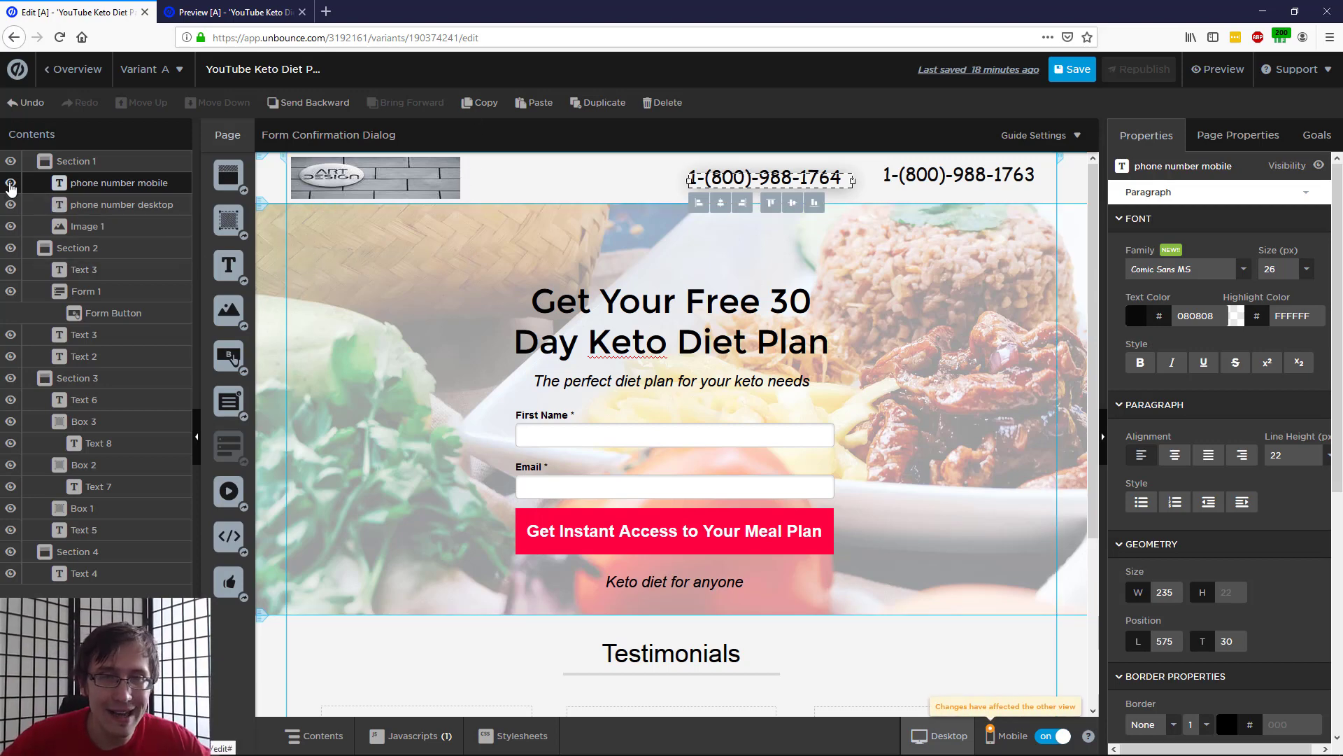
- Hide 'phone number mobile' on desktop and 'phone number desktop' on mobile
left_click(11, 184)
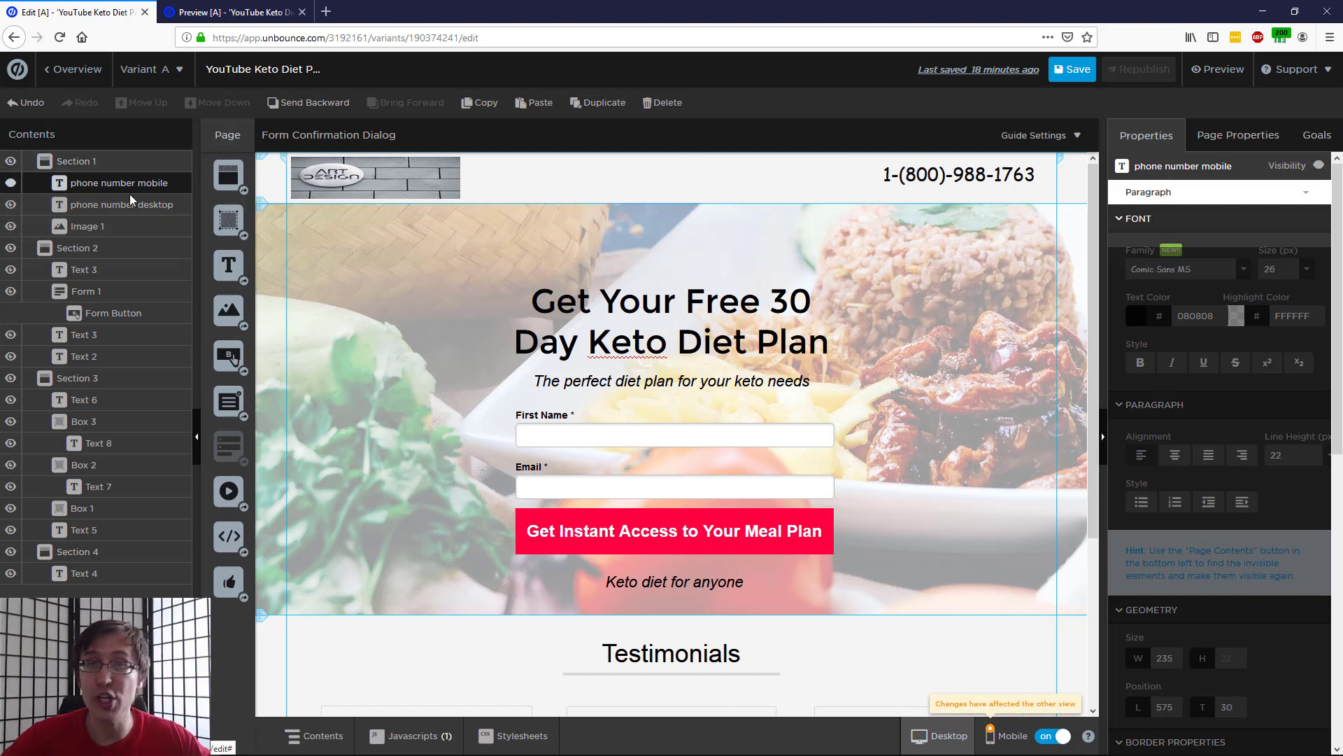
left_click(1004, 733)
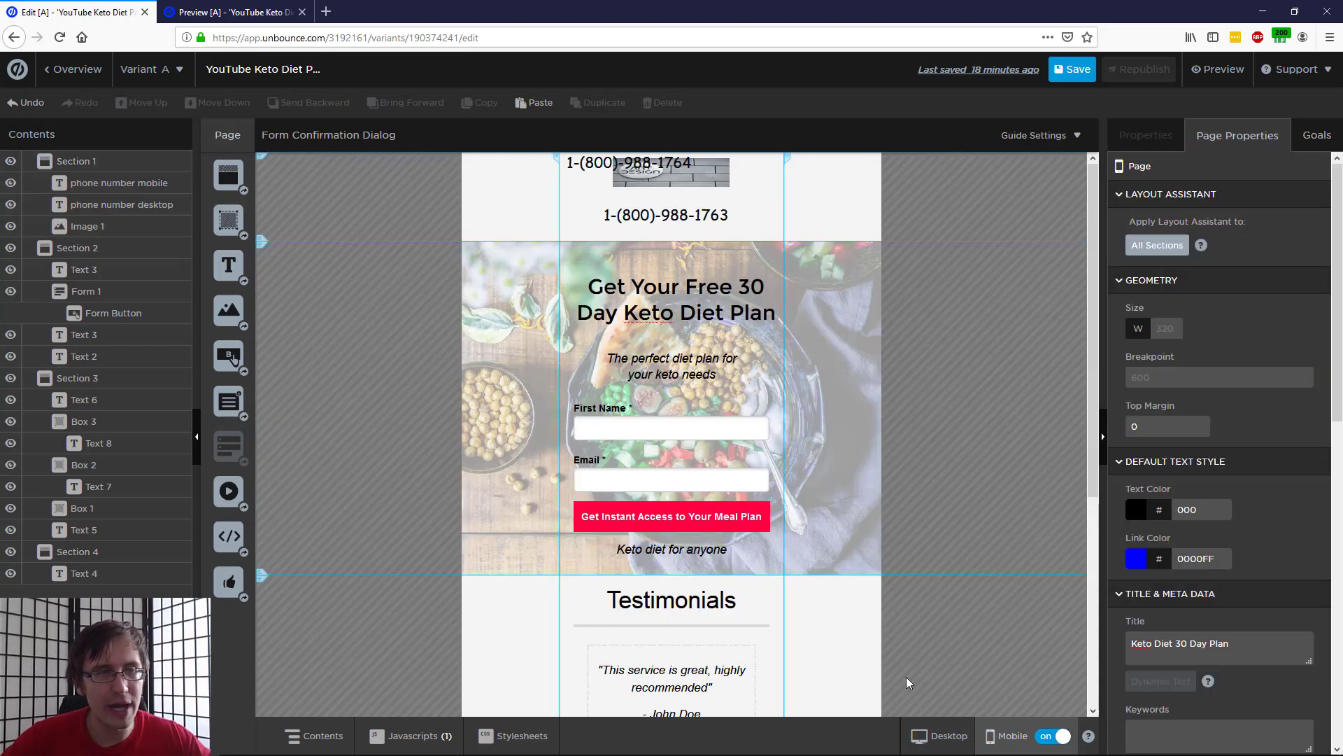
left_click(16, 206)
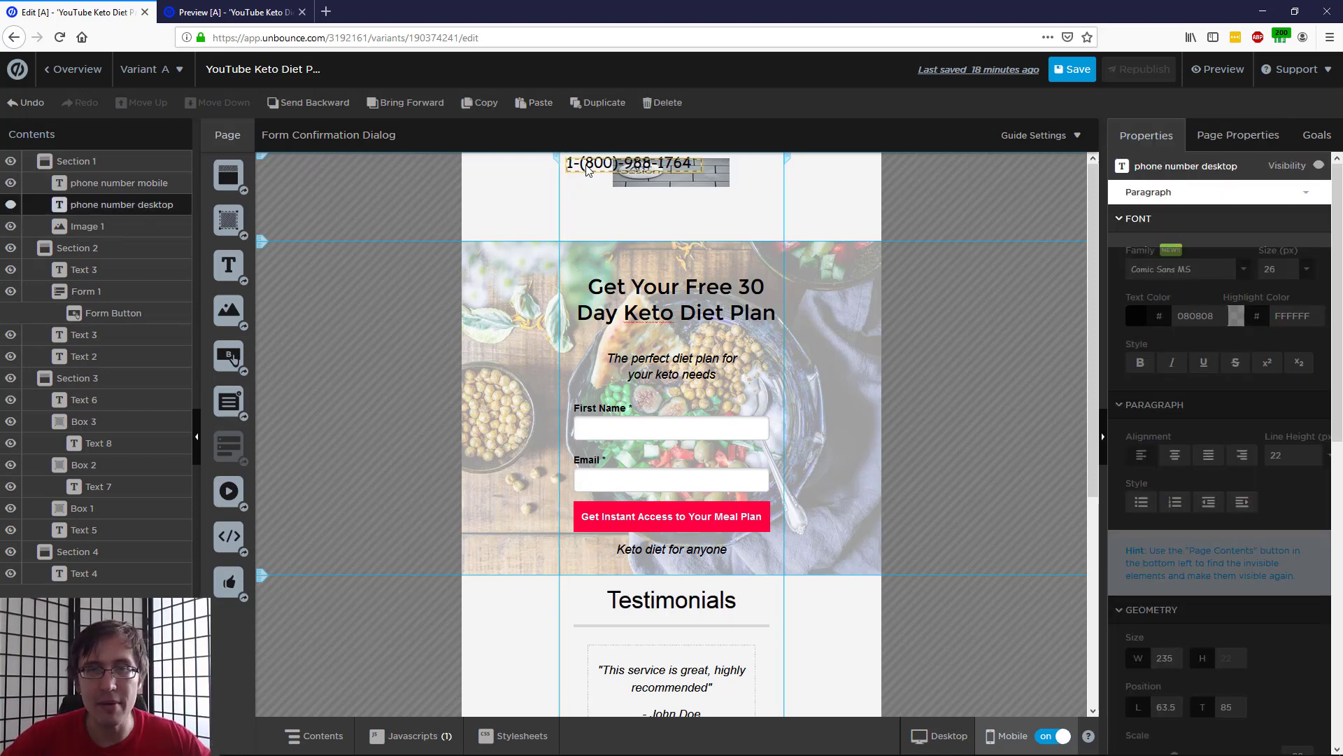
- Move the mobile phone number below the logo and check both layouts
left_click_drag(630, 164, 626, 222)
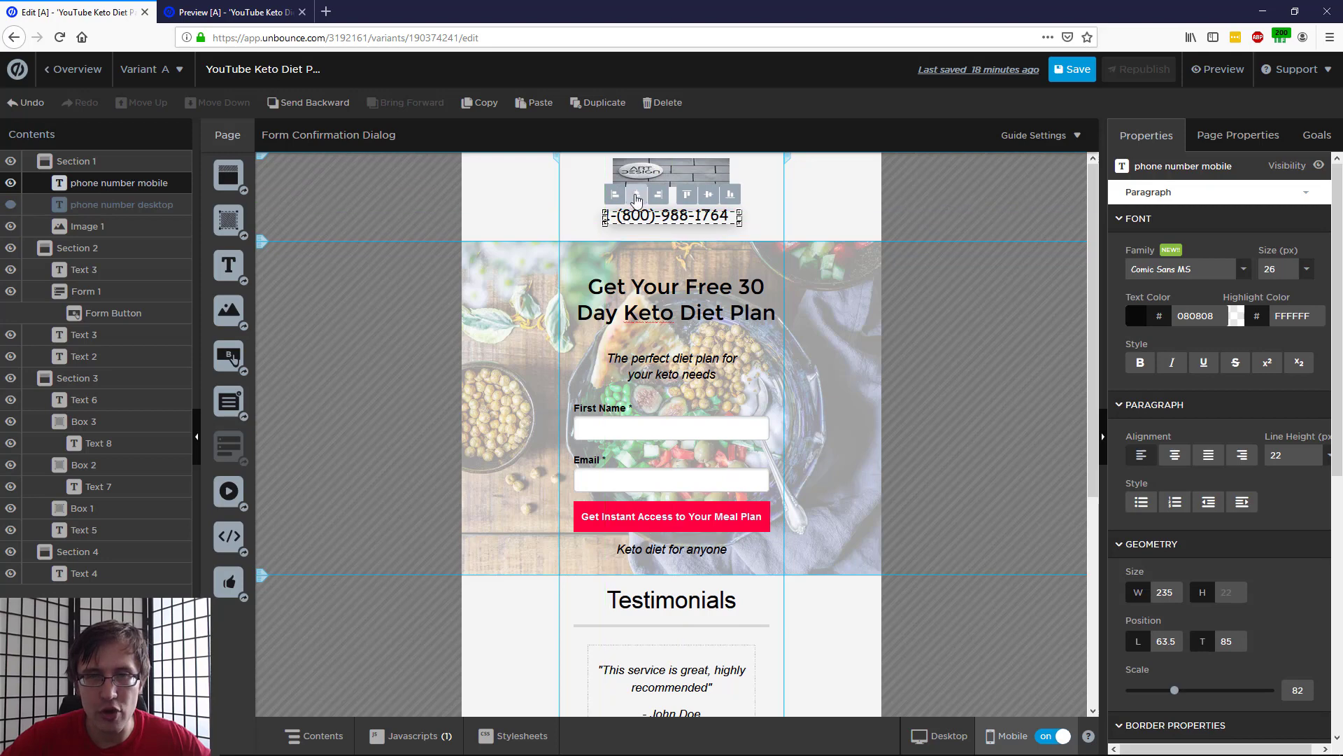
left_click(742, 241)
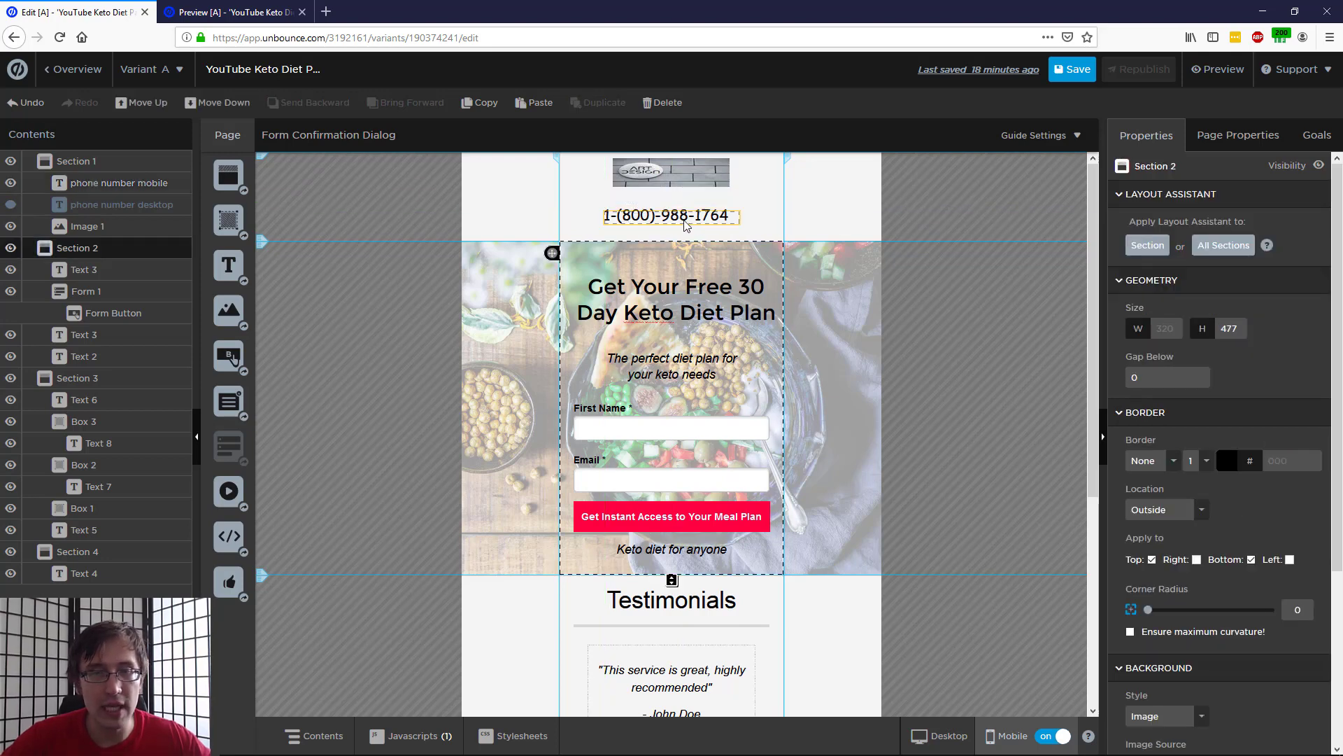
left_click(944, 733)
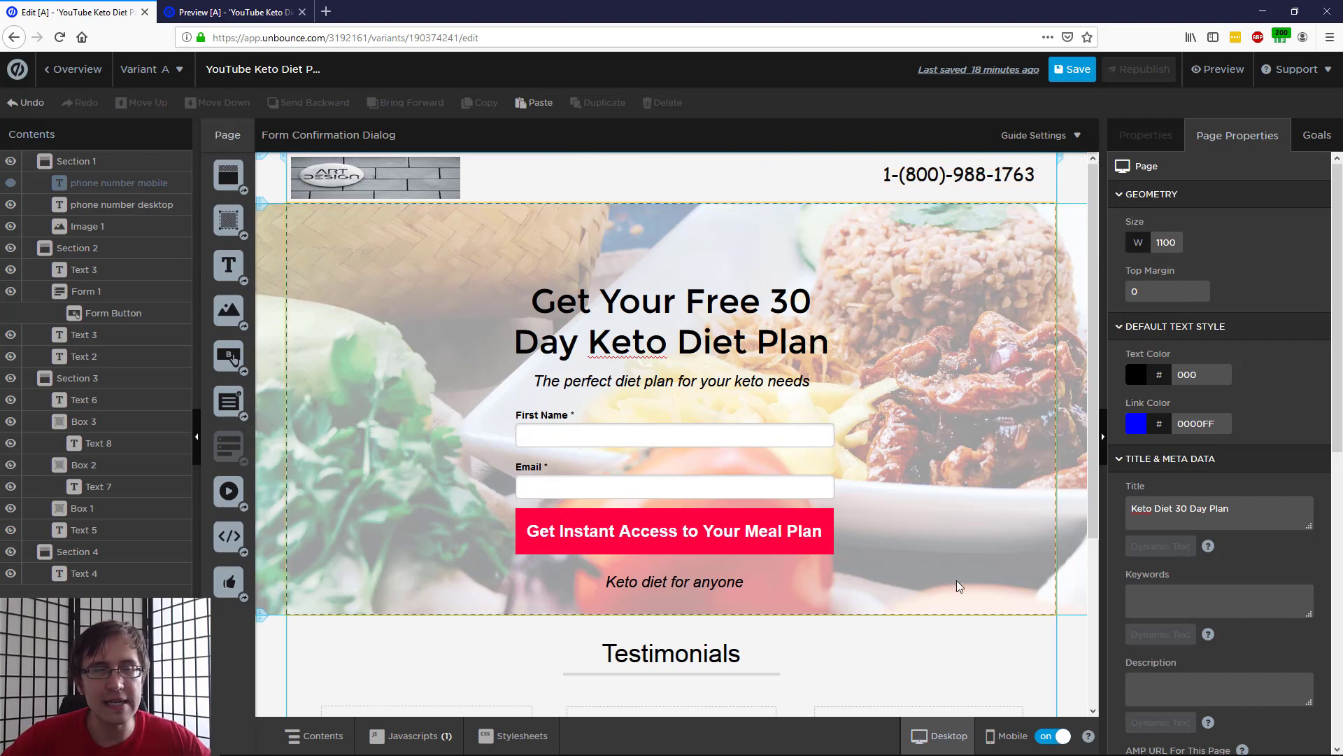
left_click(1001, 731)
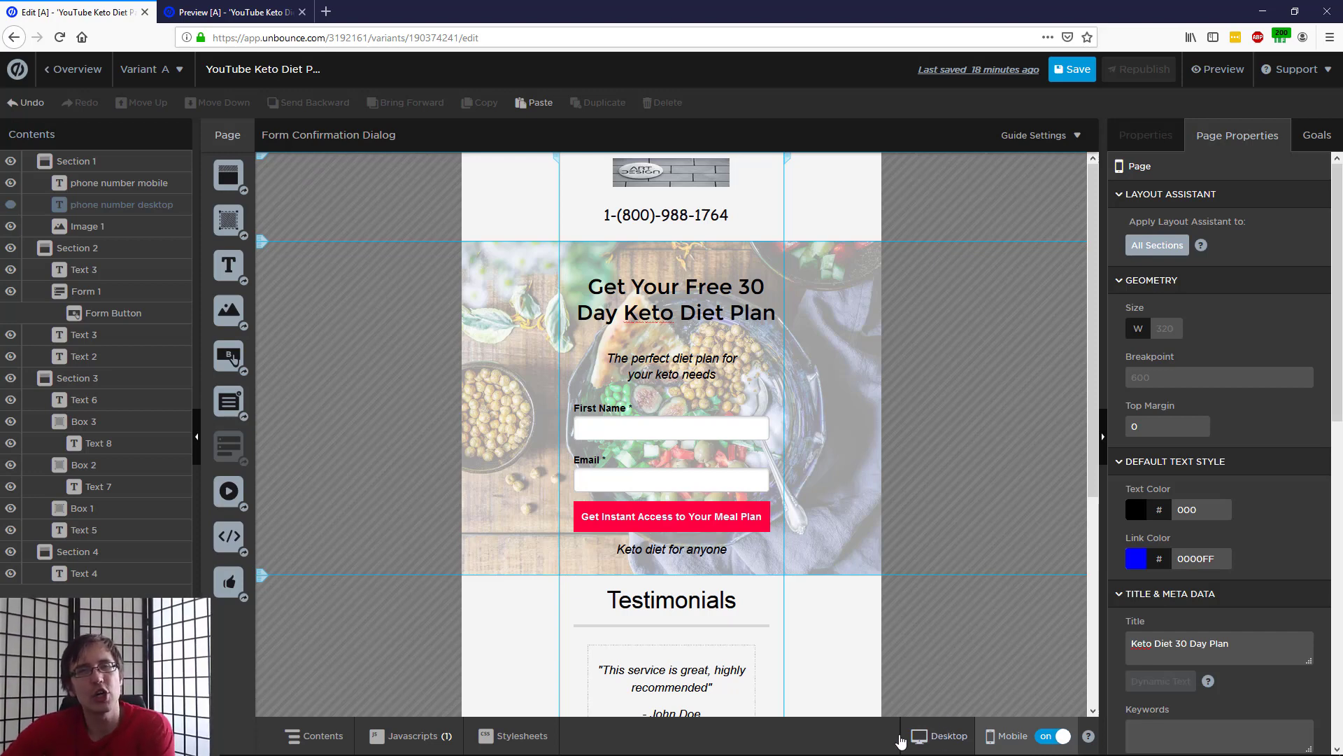
left_click(672, 387)
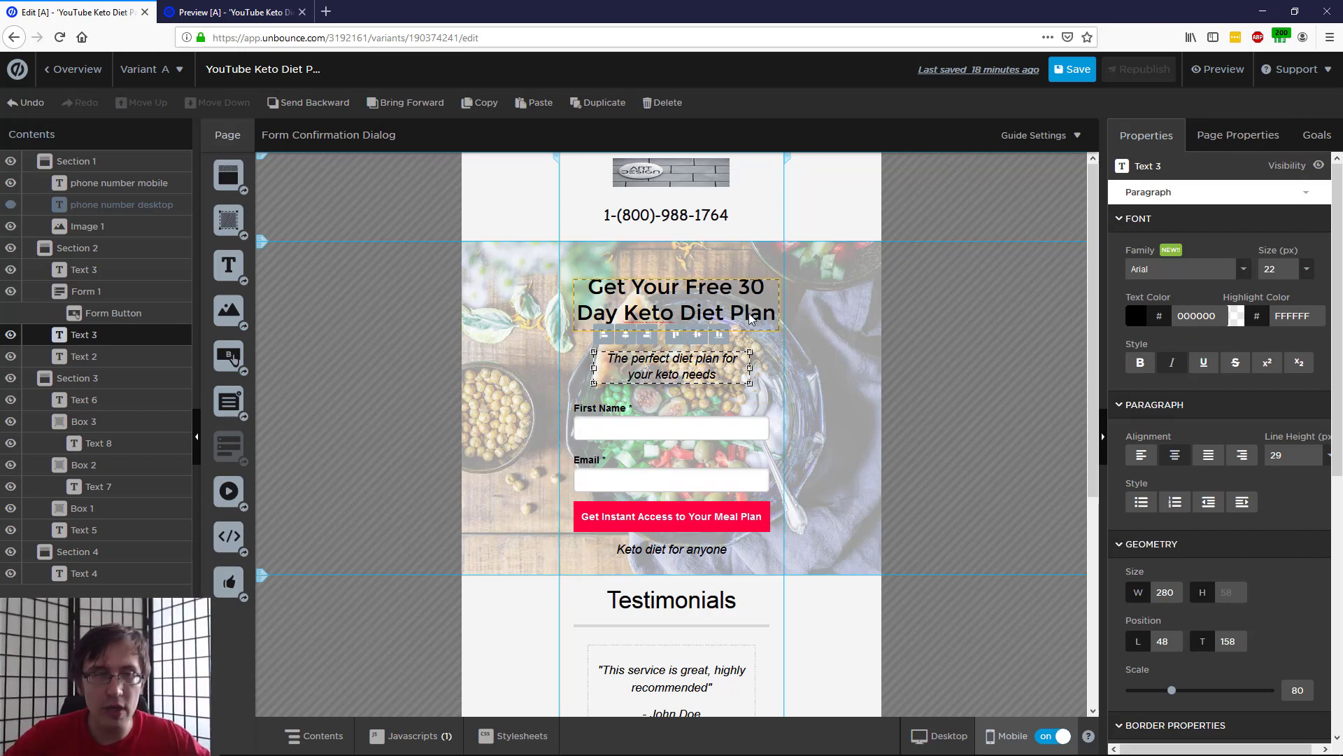
- Save the Keto Diet page and launch its preview in a new tab
mouse_move(751, 318)
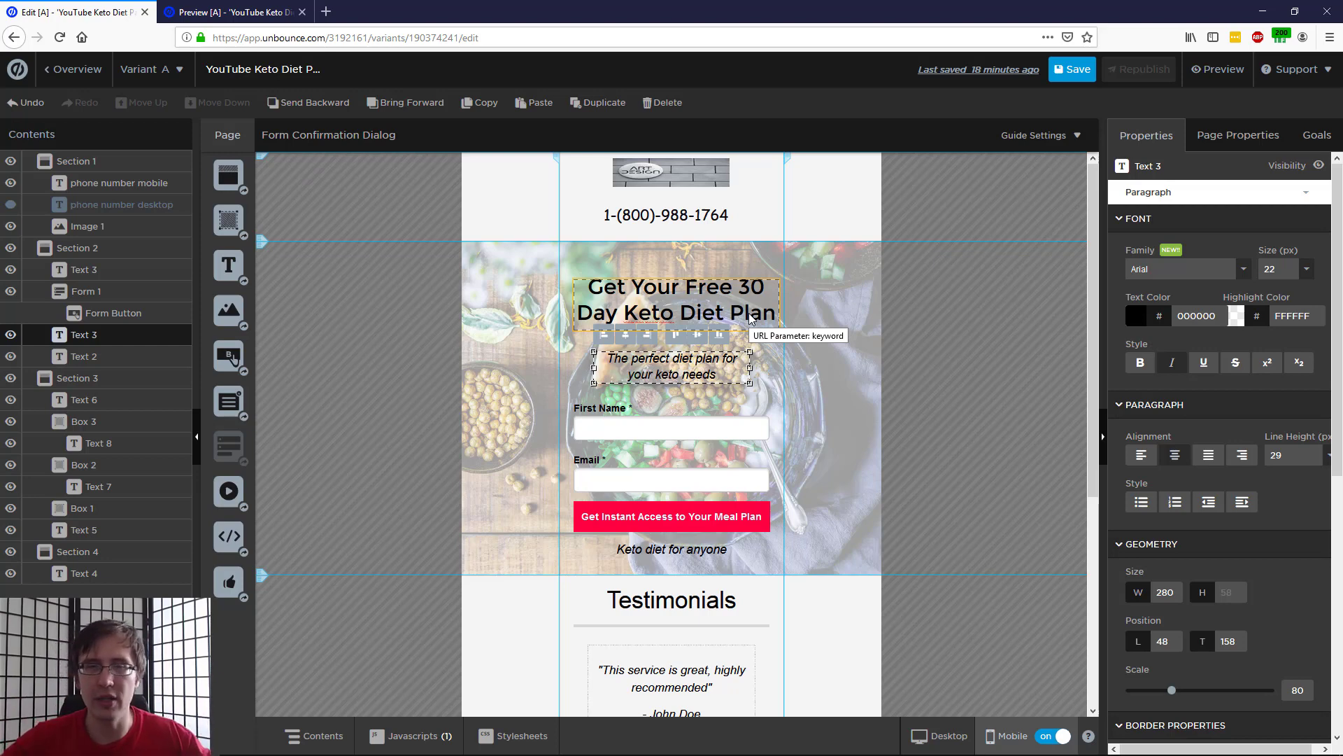
scroll(789, 350, "down", 5)
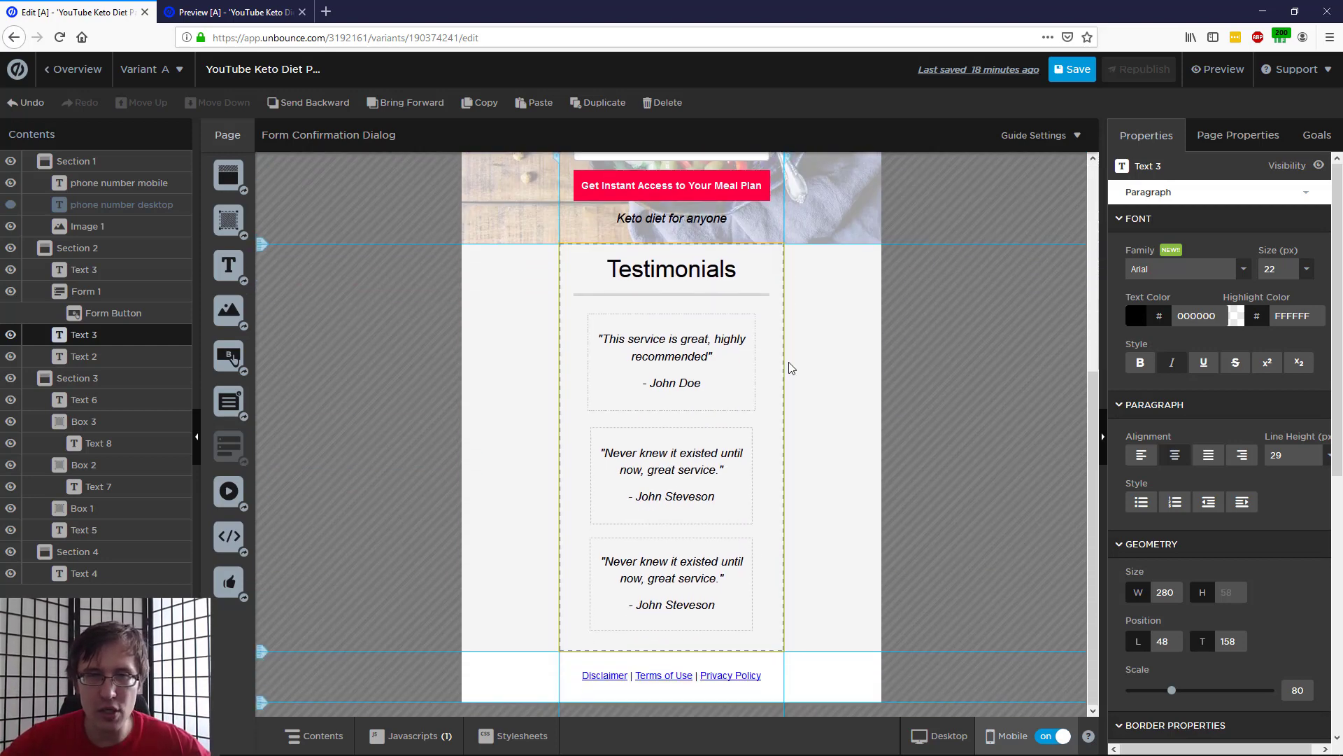
scroll(790, 367, "up", 5)
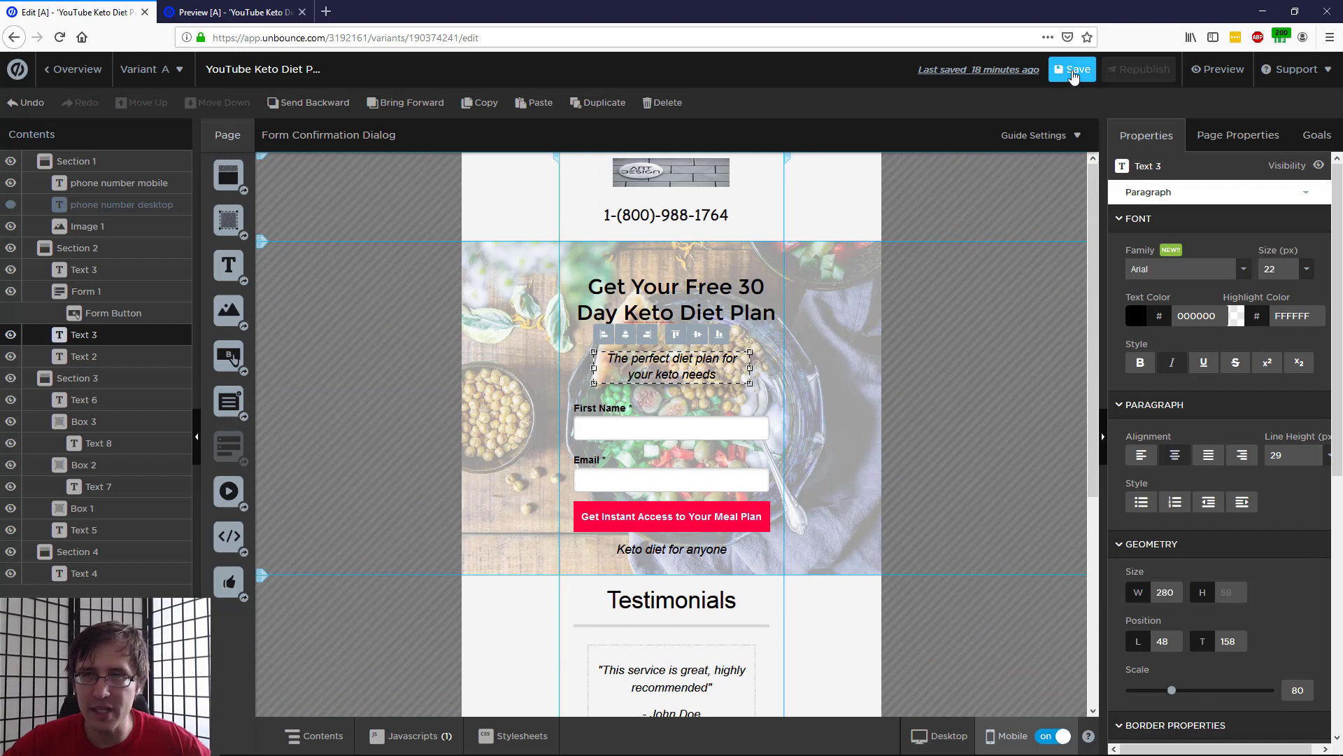
left_click(1074, 71)
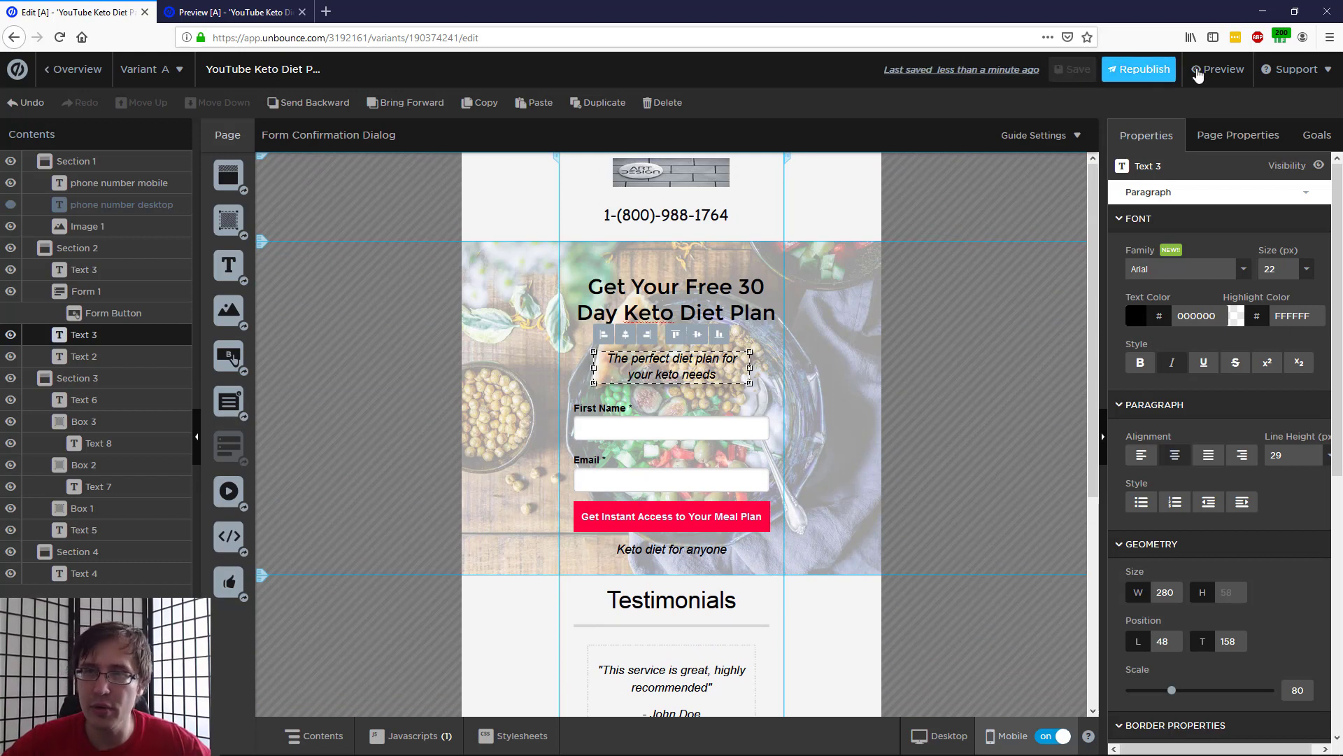
left_click(1198, 70)
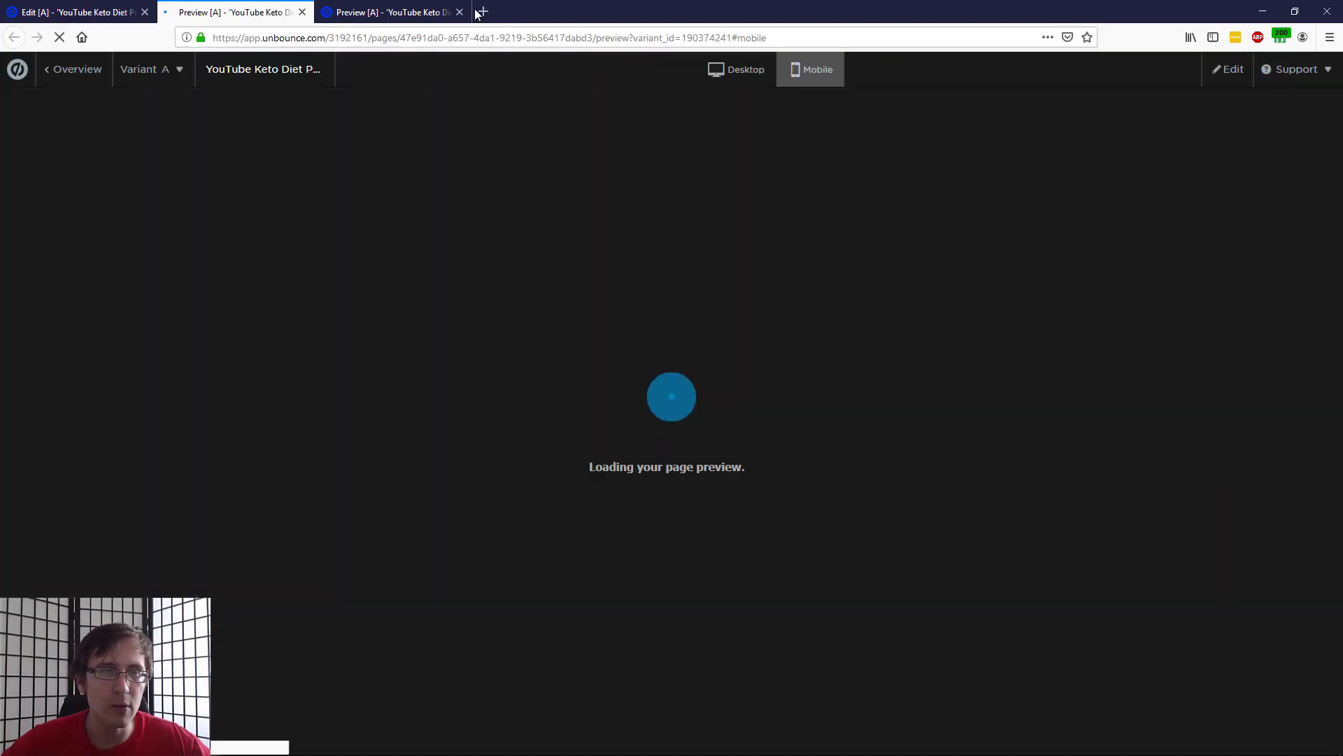
left_click(459, 12)
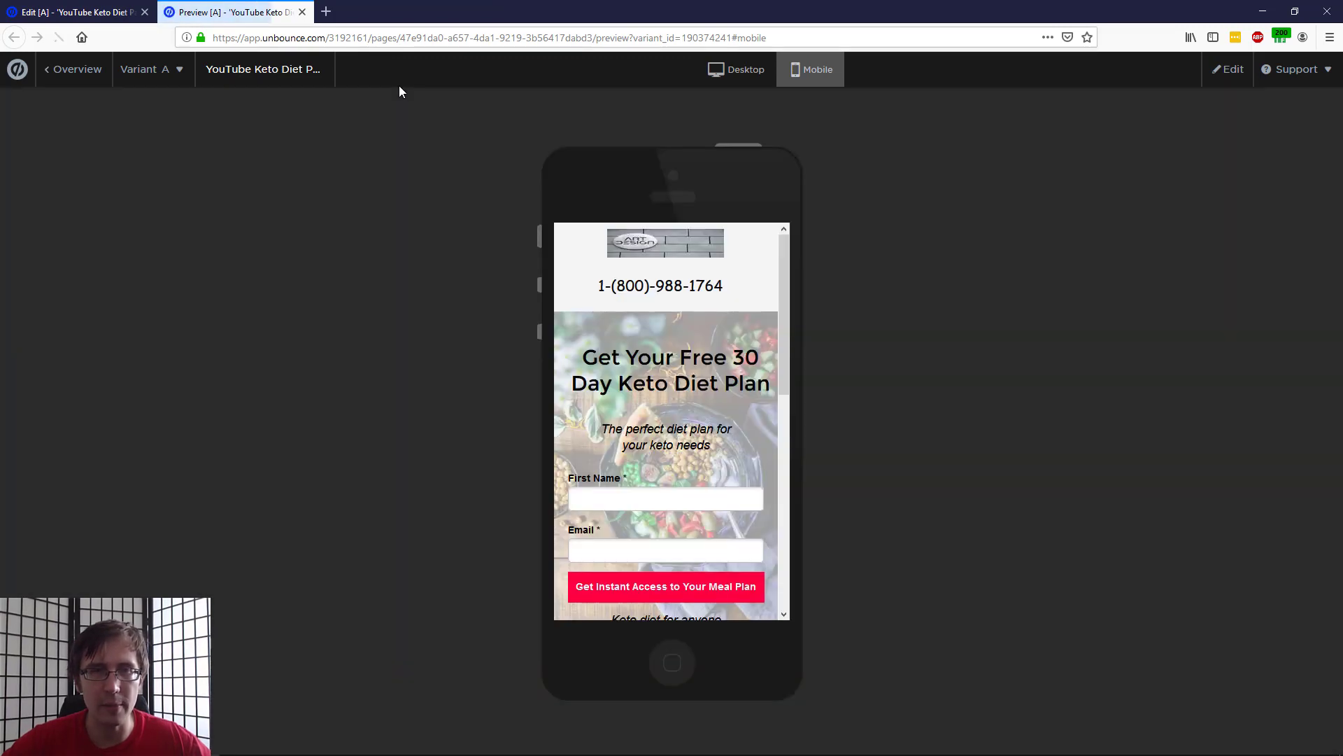
left_click_drag(689, 279, 732, 285)
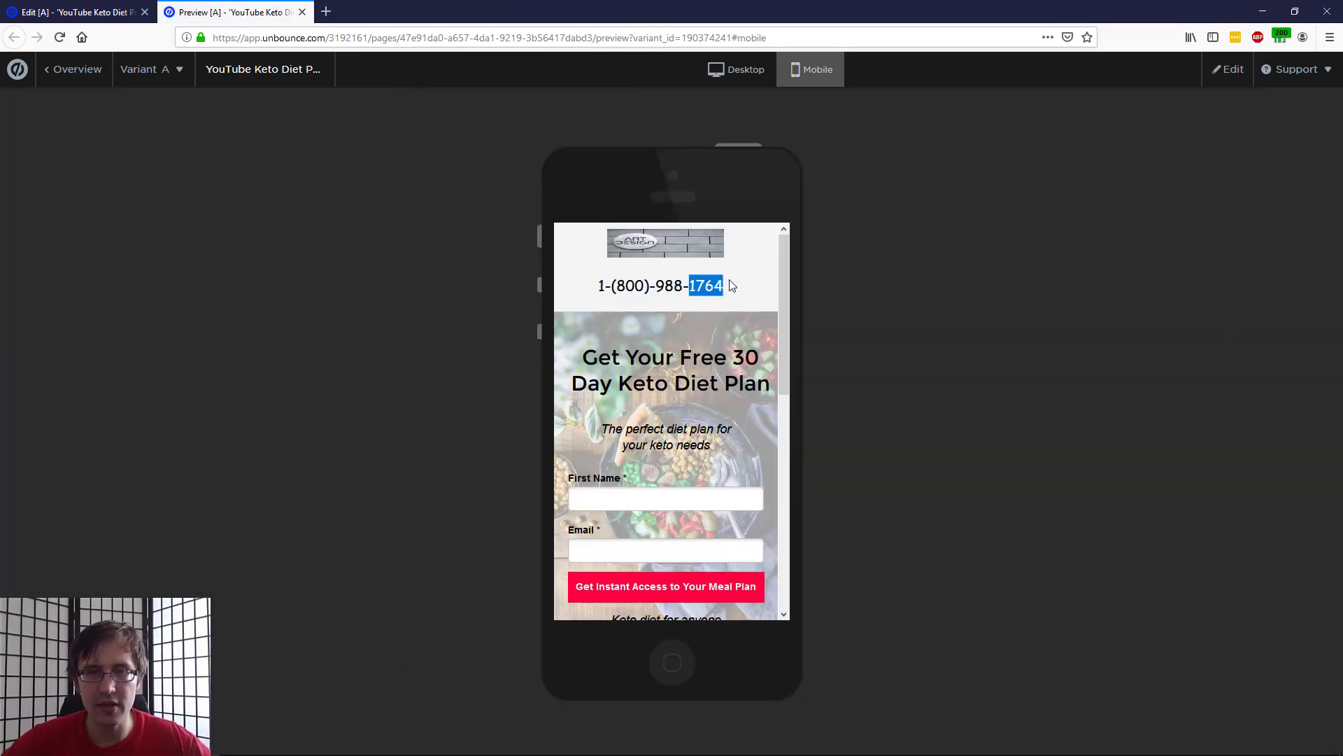
left_click(746, 77)
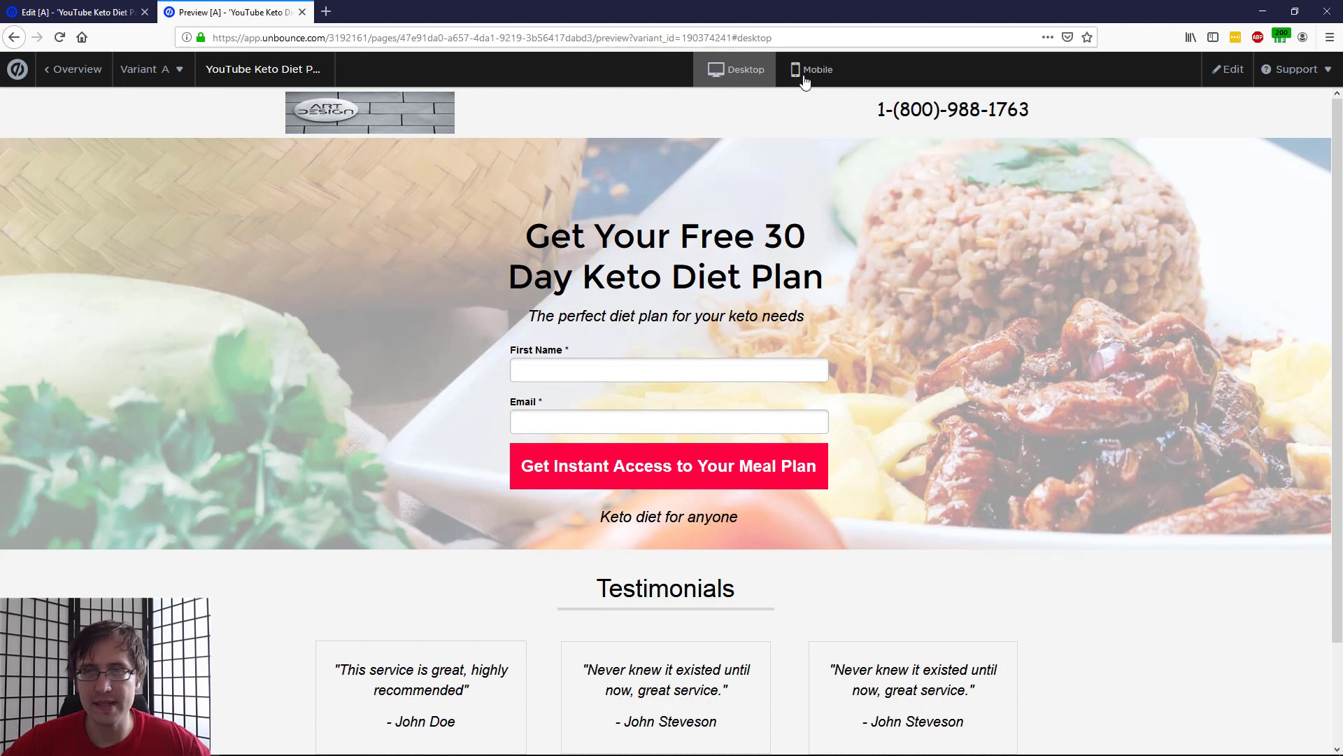
left_click(805, 77)
scroll(702, 345, "down", 10)
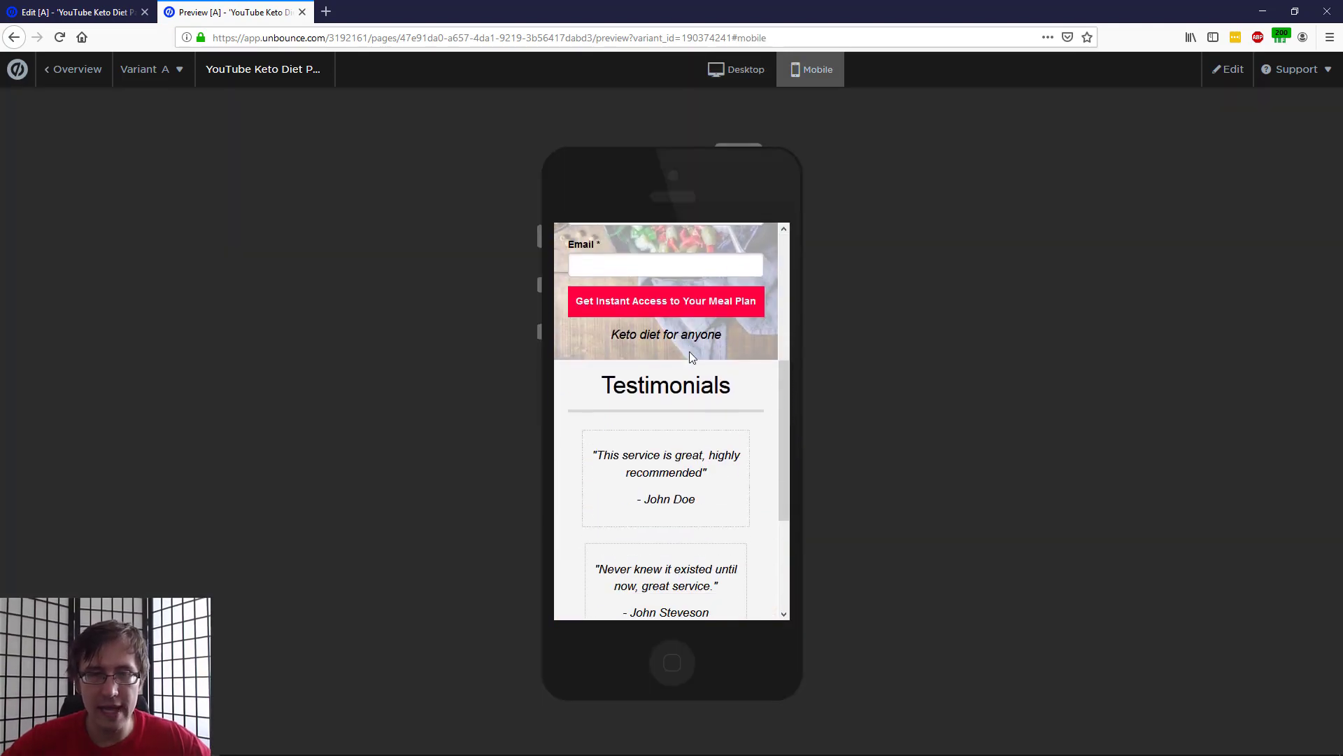
scroll(674, 446, "up", 10)
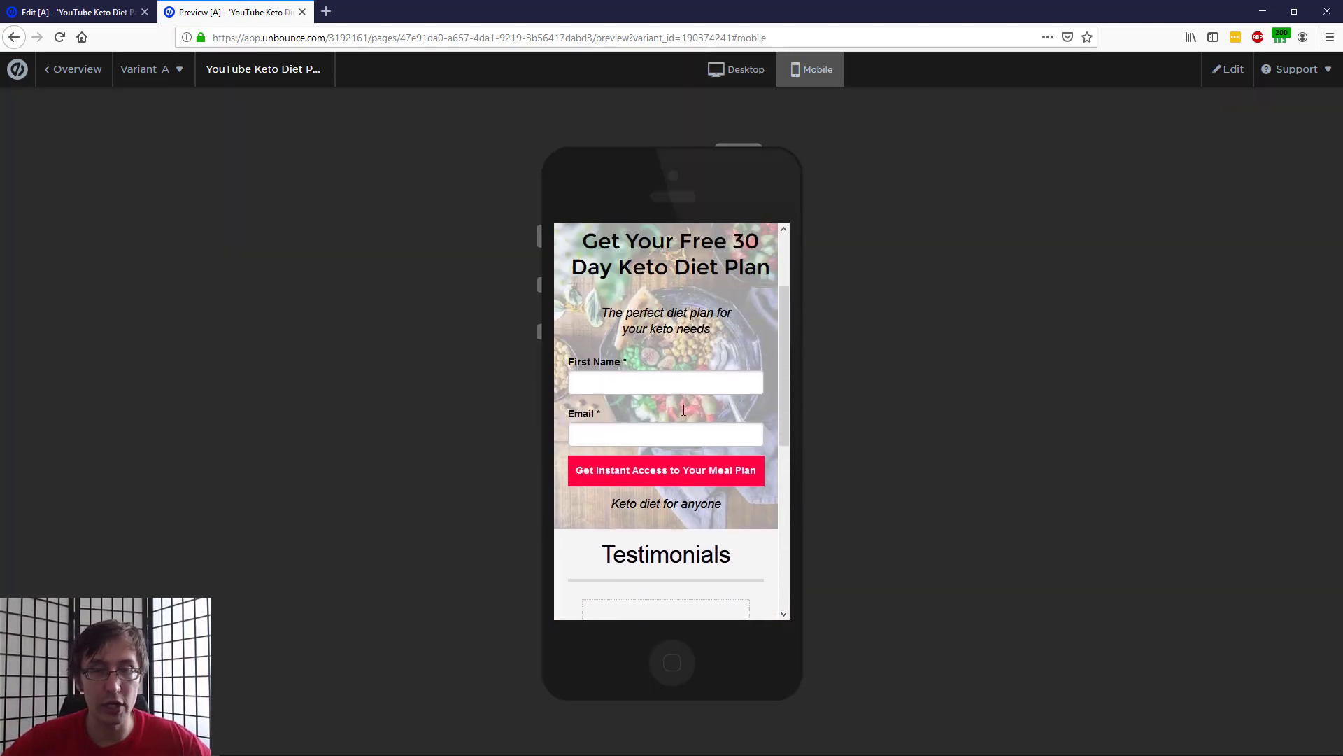
left_click(702, 74)
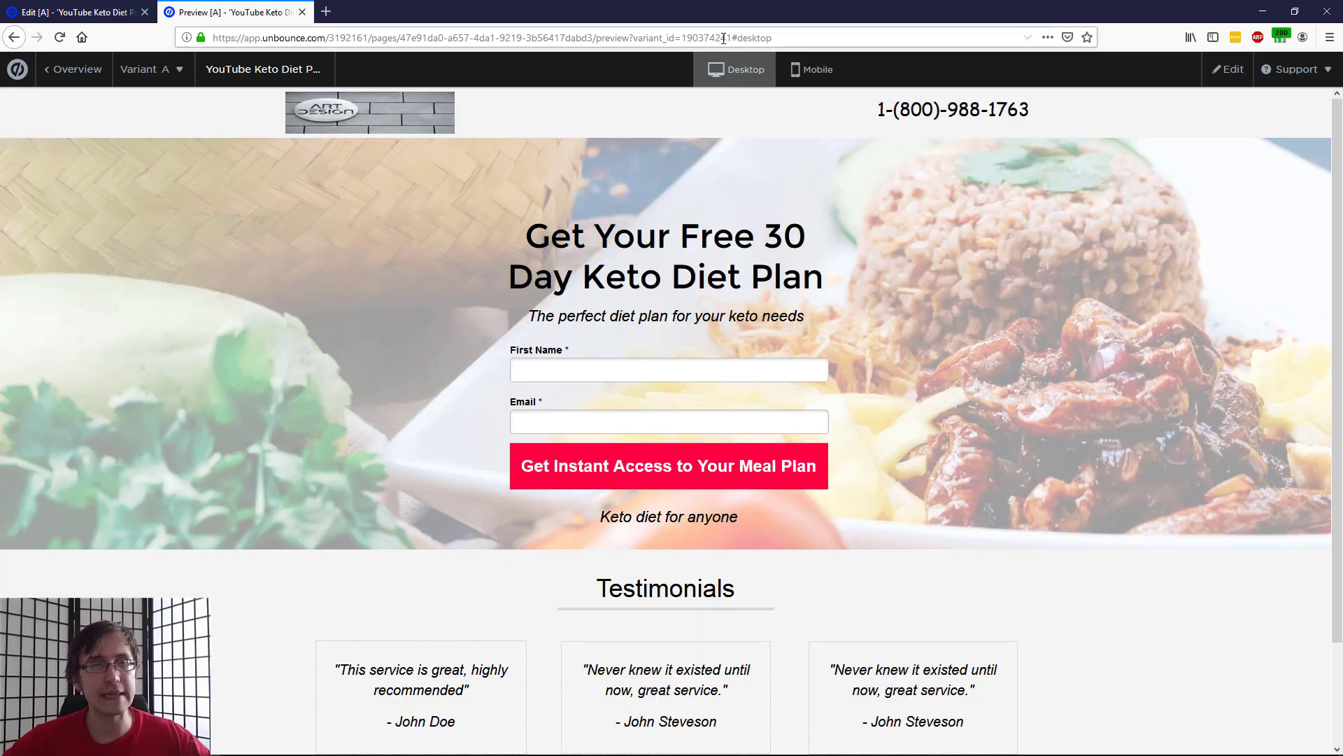